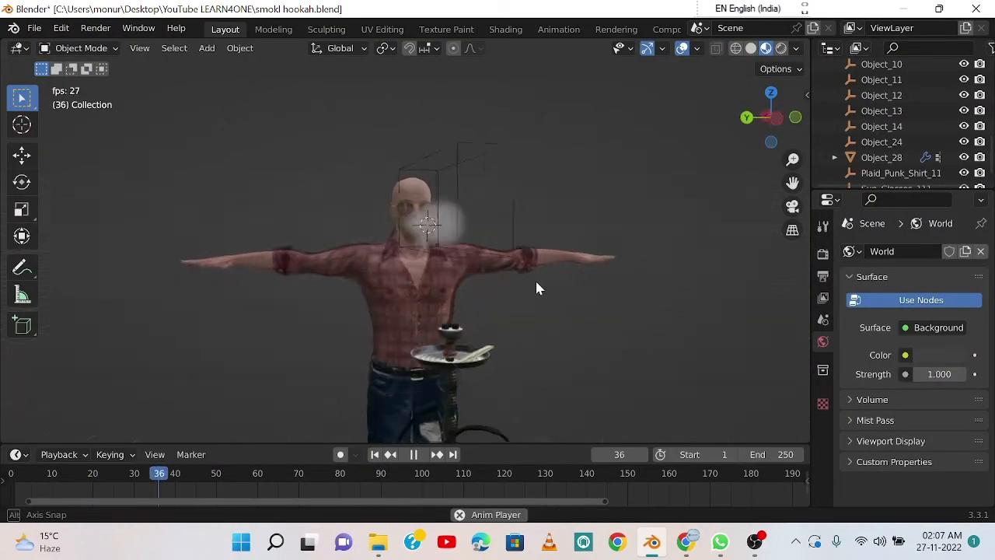
middle_click_drag(634, 311, 342, 302)
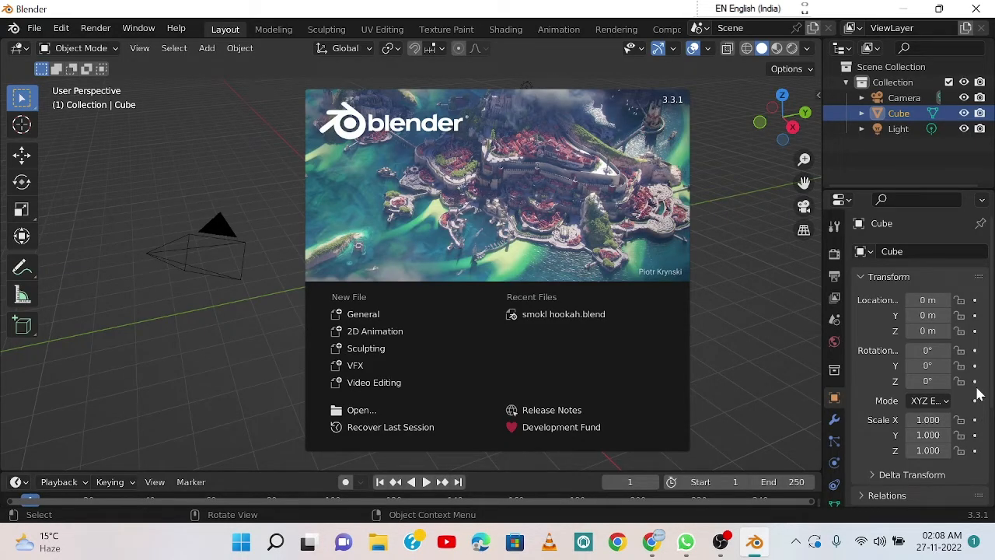
Step: Dismiss the splash screen and delete the default camera, cube and light from the scene
left_click(582, 212)
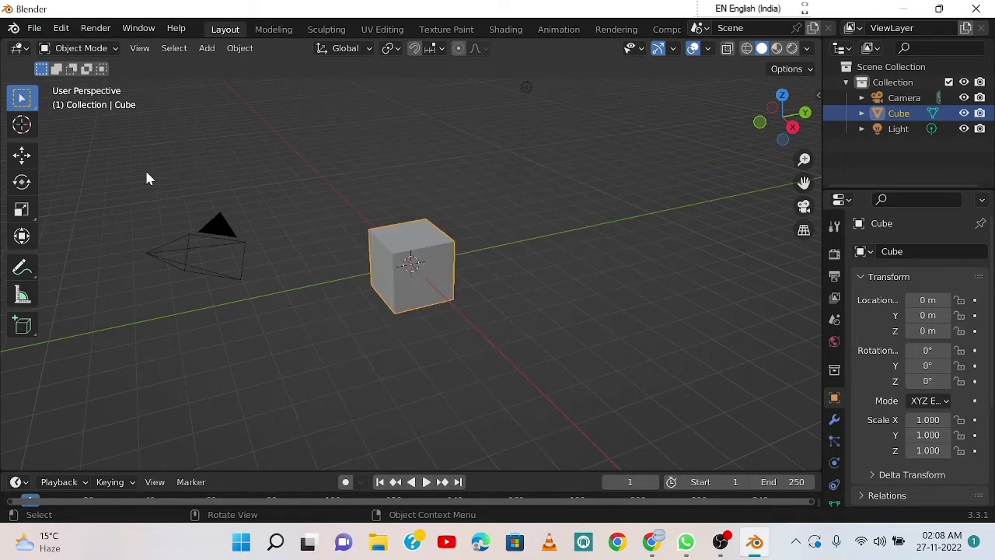
left_click_drag(141, 158, 596, 371)
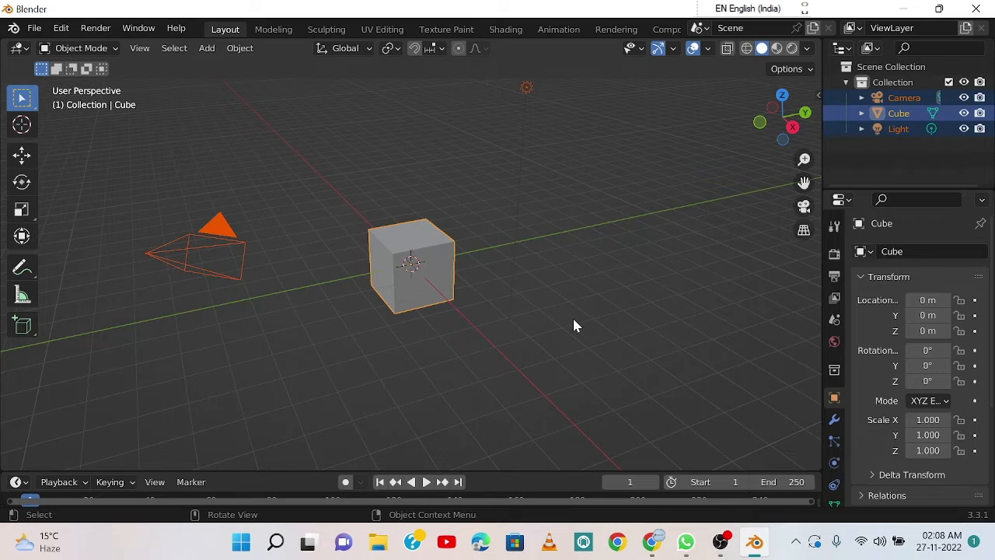
key("Delete")
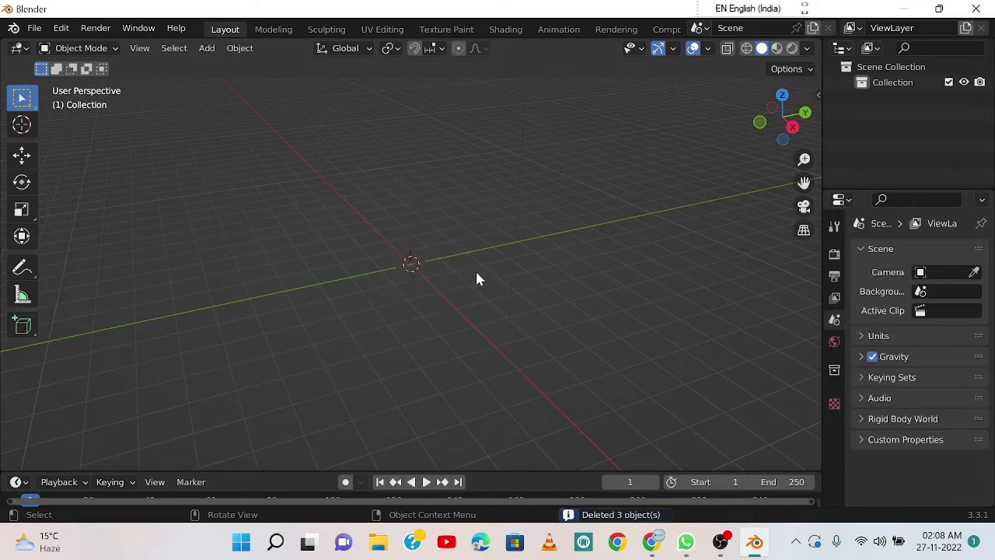
Step: Add a cube mesh at the scene origin
middle_click_drag(478, 278, 547, 261)
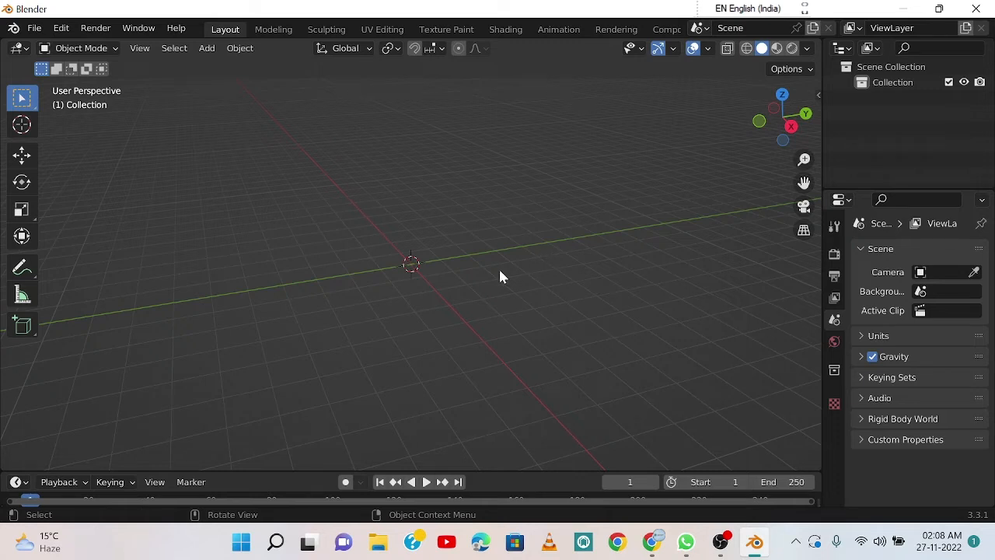
key("shift+a")
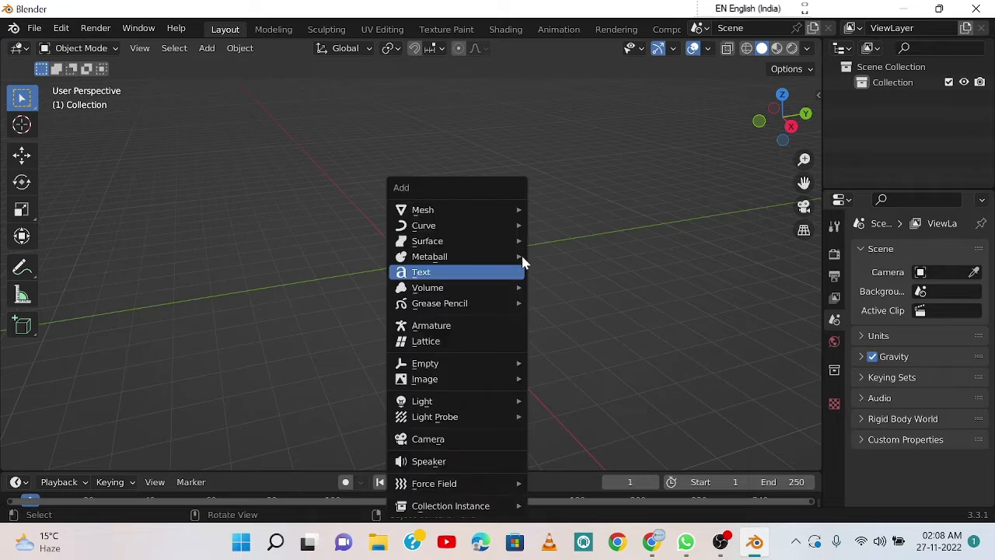
mouse_move(518, 212)
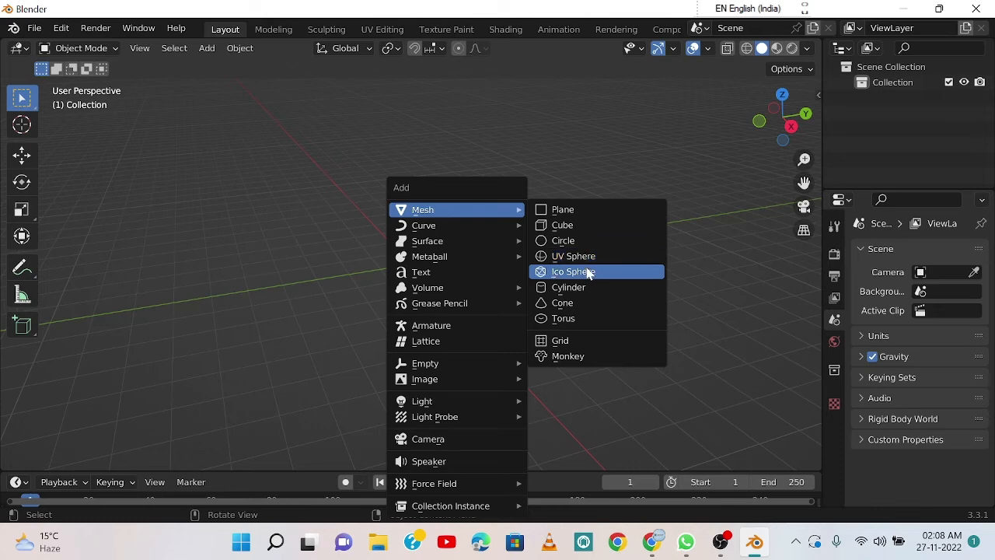
left_click(575, 229)
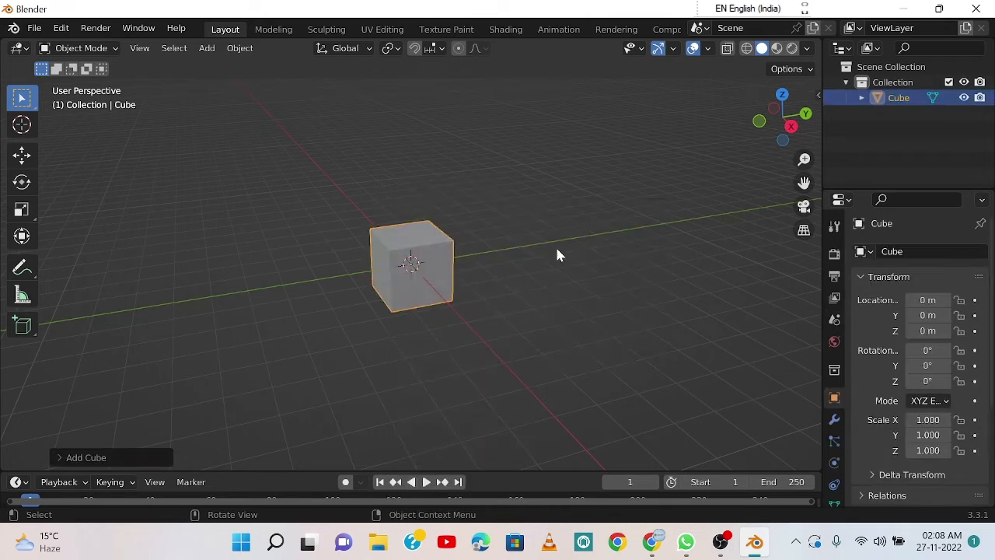
middle_click_drag(587, 287, 603, 304)
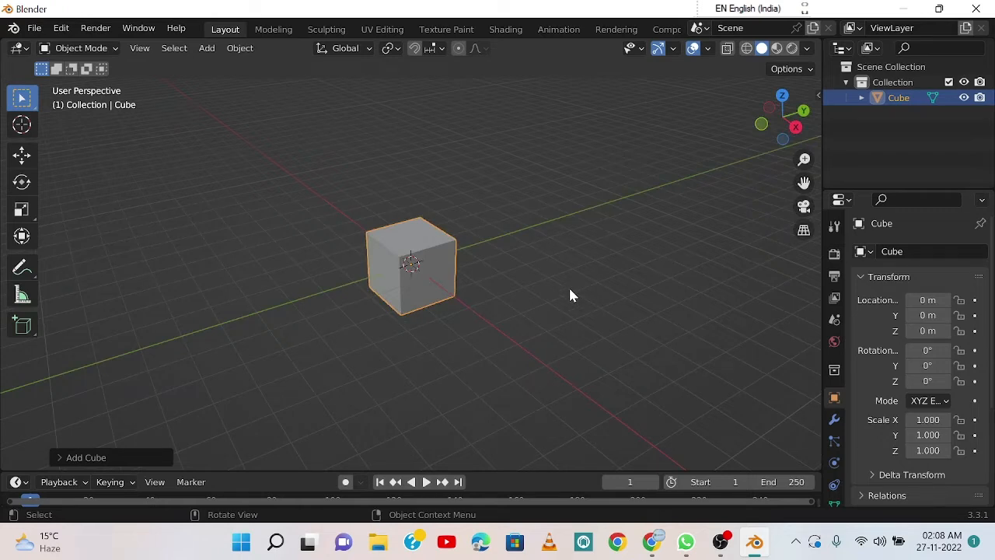
middle_click_drag(566, 303, 637, 295)
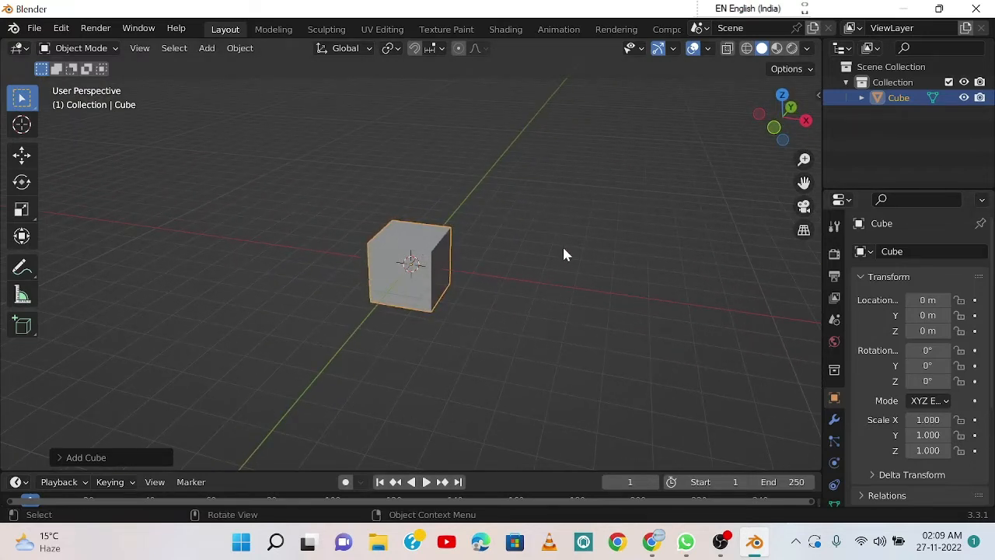
middle_click_drag(564, 255, 411, 266)
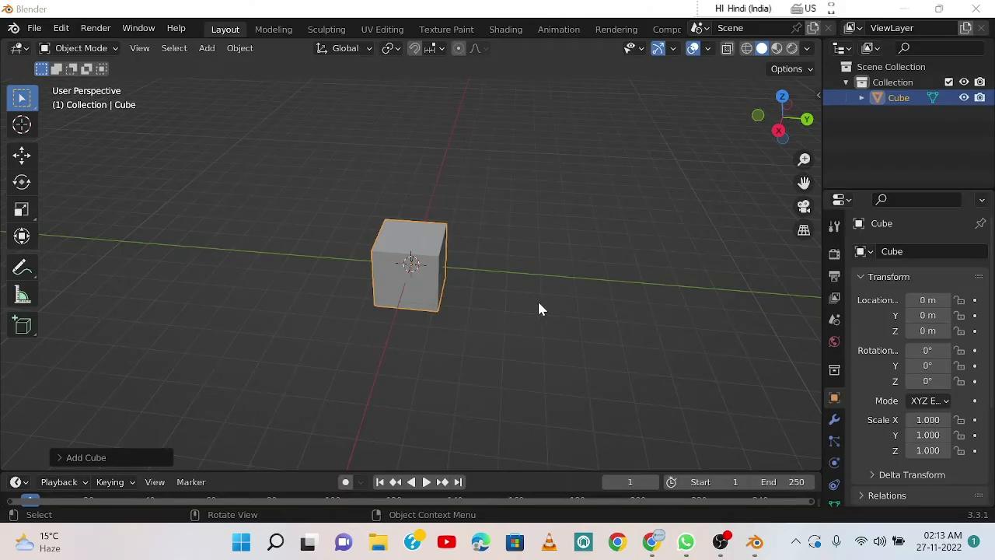
middle_click_drag(540, 309, 469, 297)
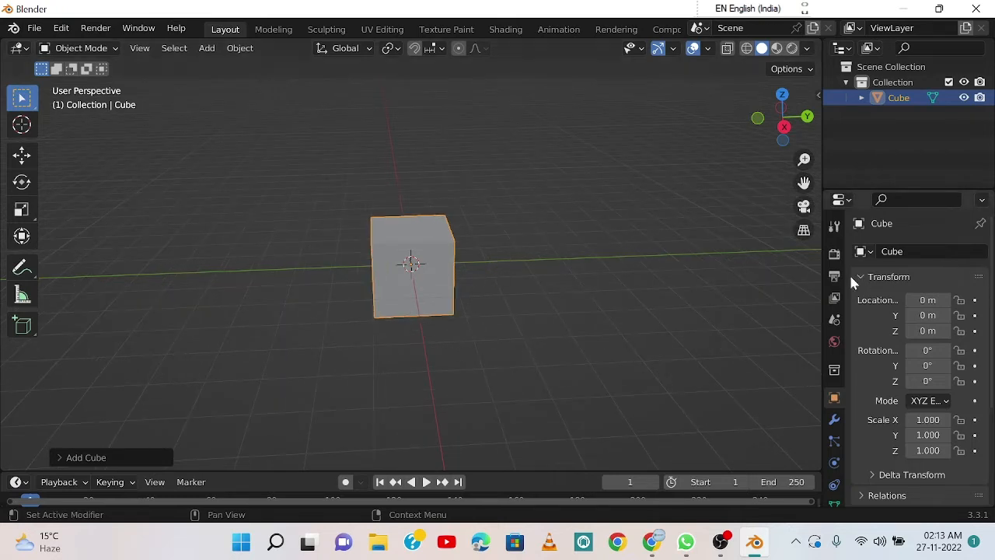
Step: Scale the cube down uniformly to about 0.298
middle_click_drag(487, 347, 465, 334)
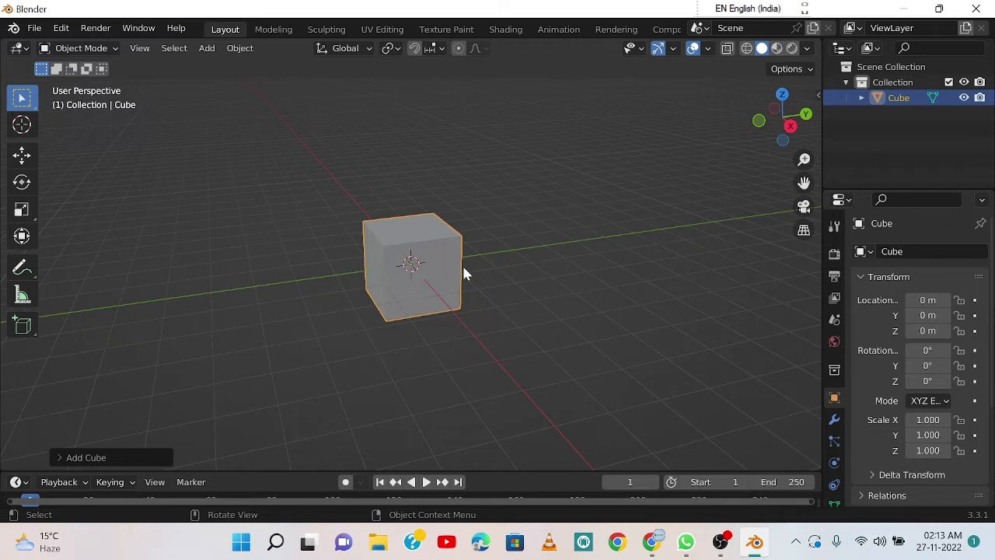
key("s")
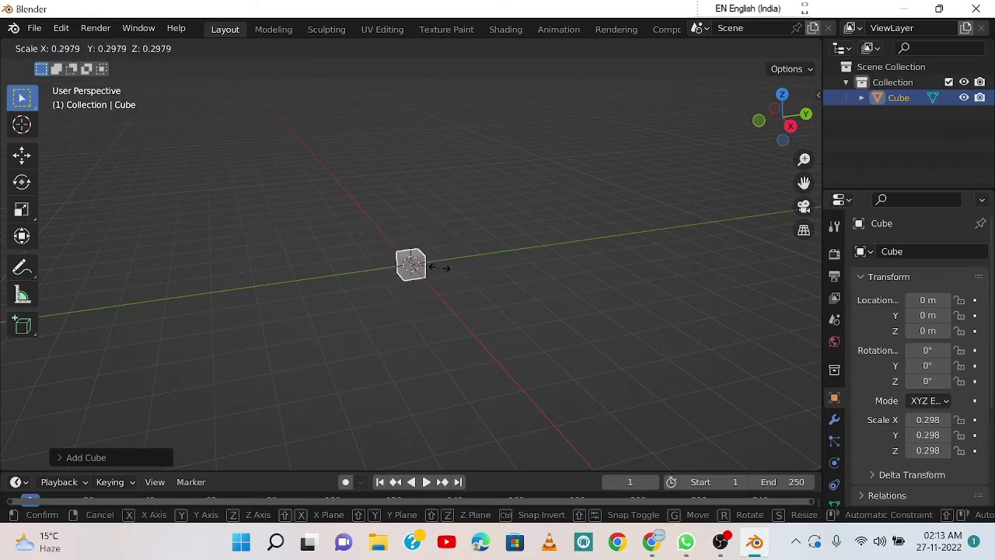
left_click(440, 274)
Step: Apply the Quick Smoke effect to the cube
scroll(420, 282, "up", 3)
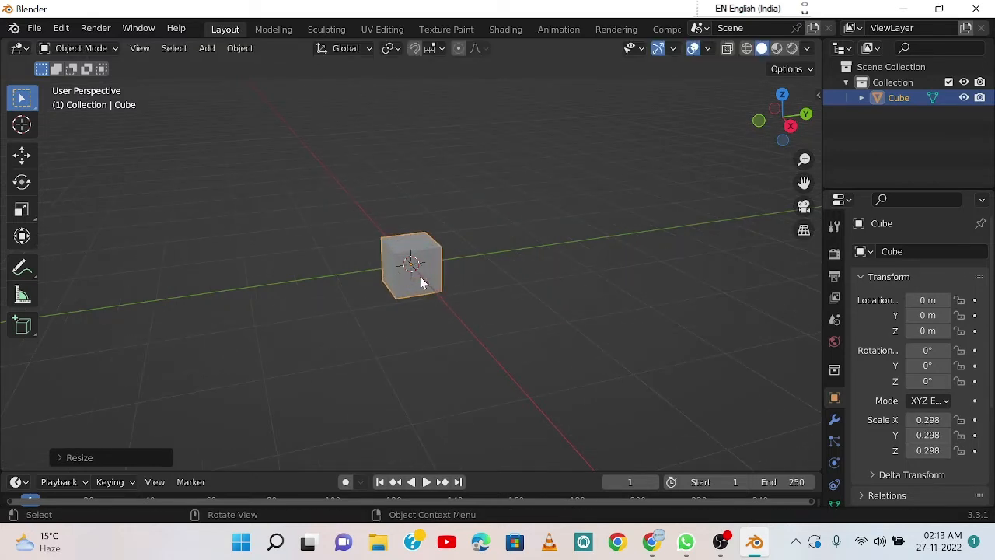
left_click(238, 53)
left_click(240, 50)
mouse_move(240, 68)
left_click(246, 48)
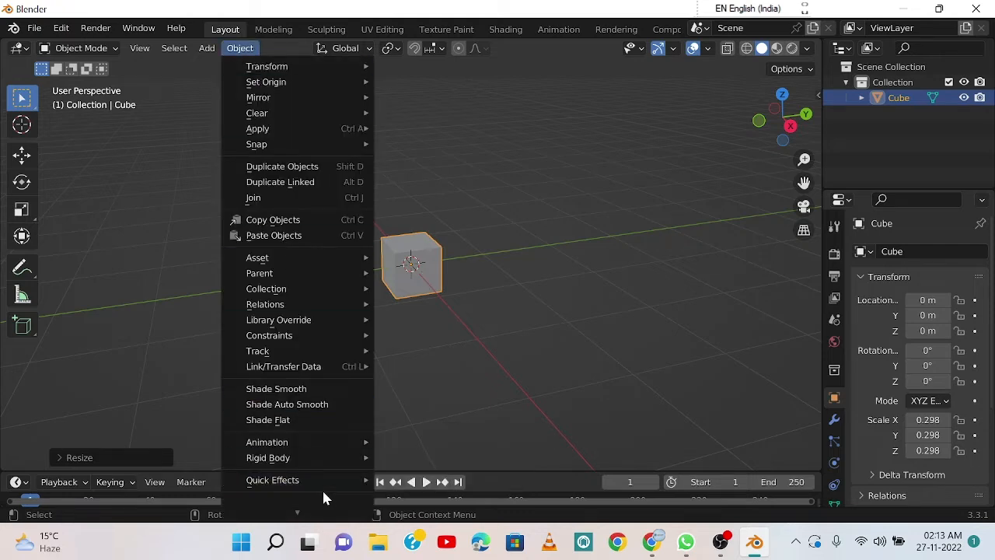
mouse_move(290, 484)
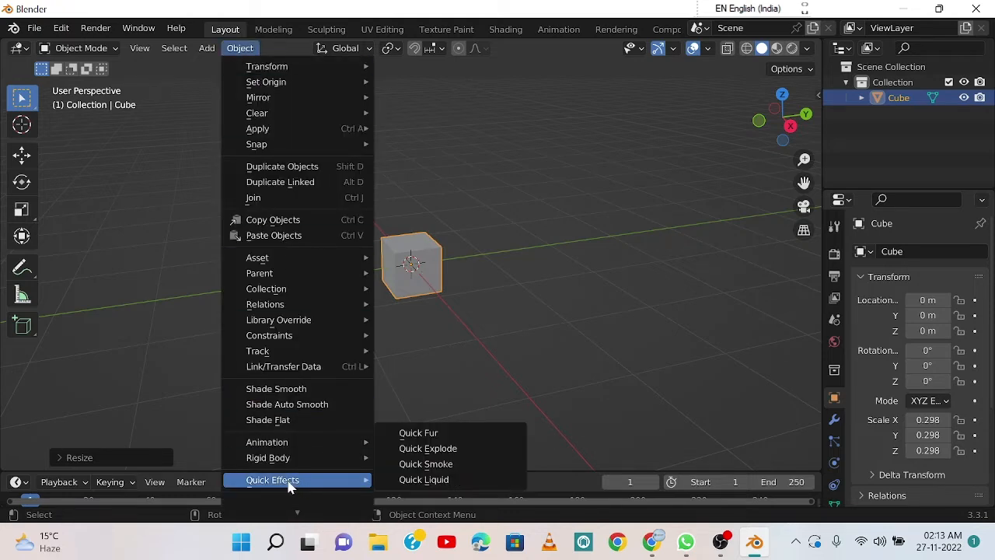
left_click(417, 464)
Step: Play the smoke simulation to about frame 150, stop it and return the playhead to frame 6
scroll(467, 272, "down", 5)
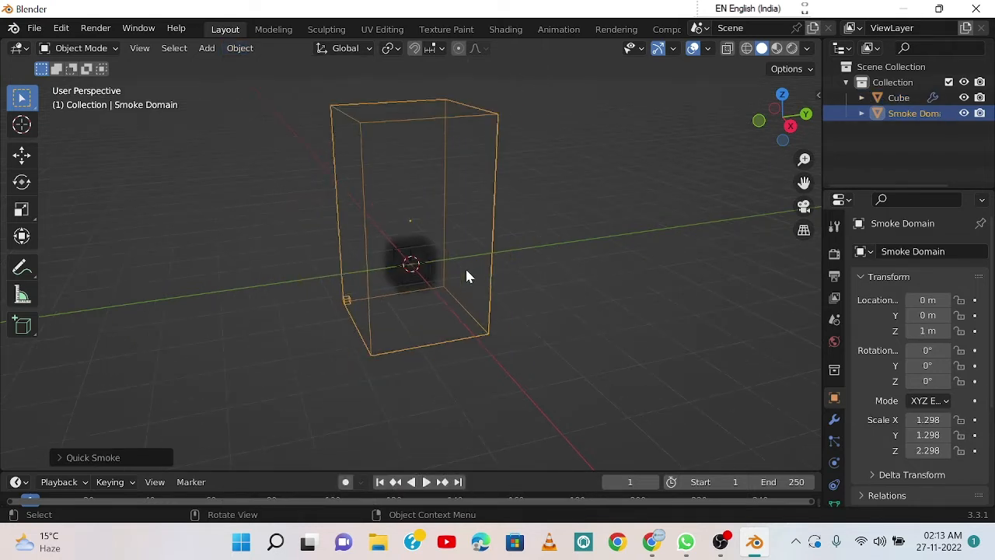
mouse_move(480, 262)
middle_mouse_down()
mouse_move(512, 253)
mouse_move(482, 248)
middle_mouse_up()
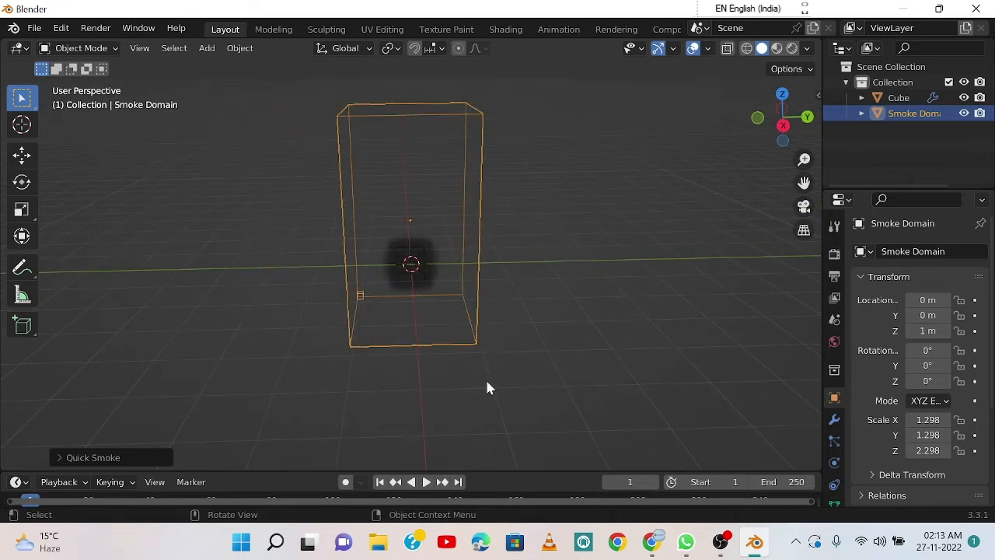
key("space")
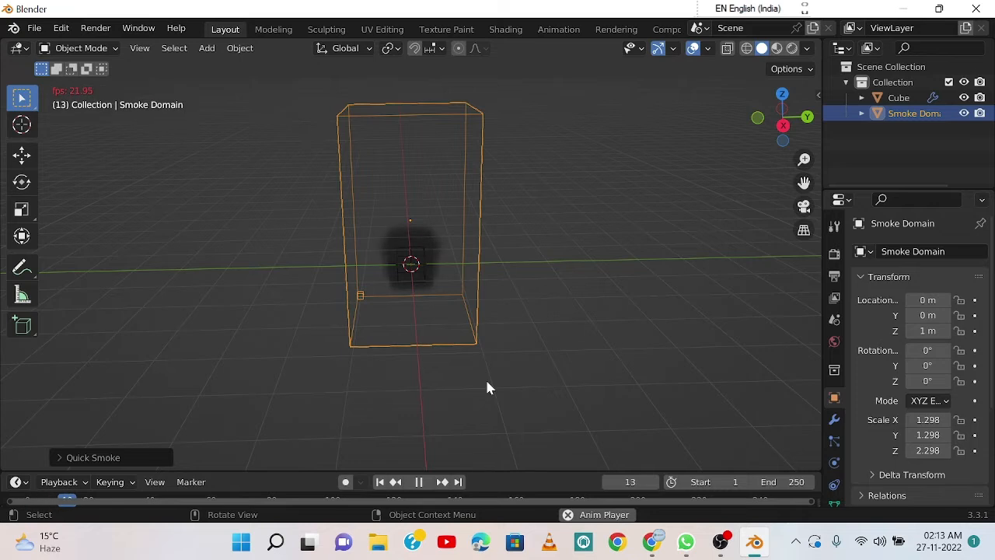
middle_click_drag(543, 308, 529, 284)
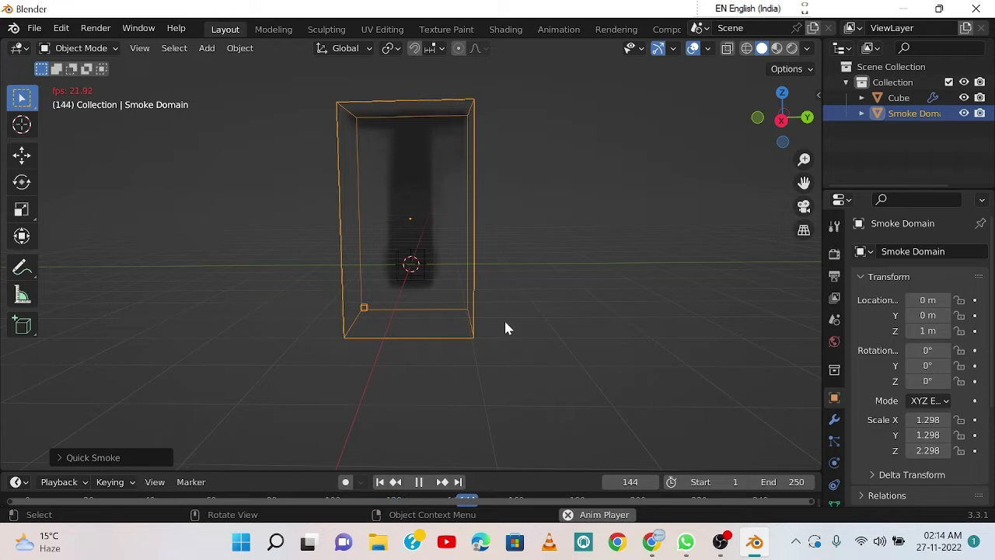
key("space")
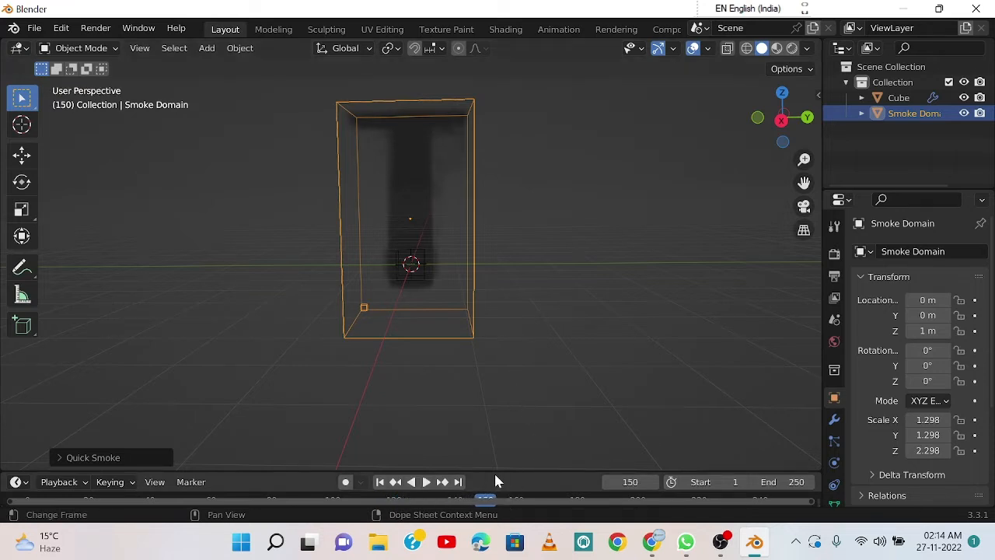
left_click_drag(494, 471, 47, 516)
Step: Select the smoke-emitting cube inside the domain and scale it down uniformly to about 0.133
middle_click_drag(547, 290, 532, 303)
scroll(532, 304, "down", 2)
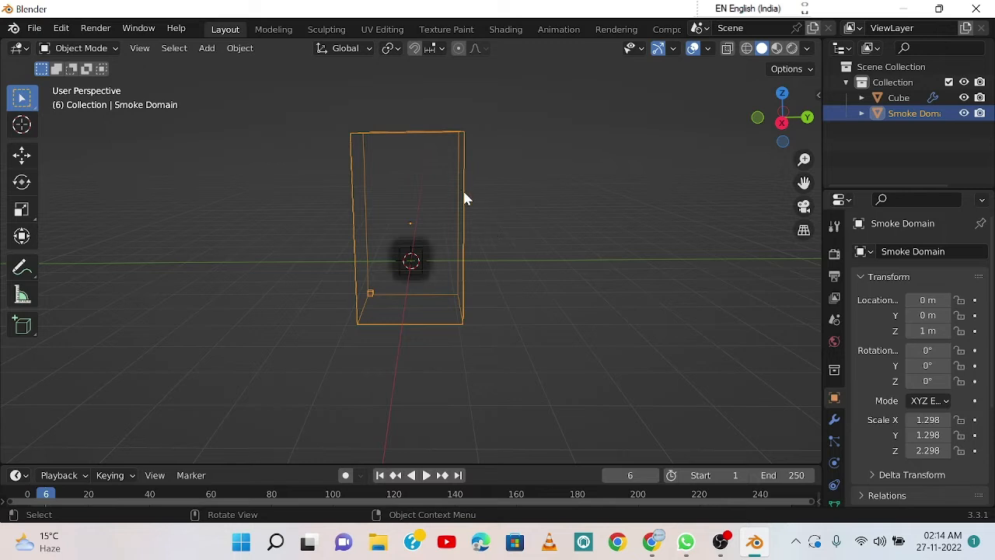
left_click(500, 209)
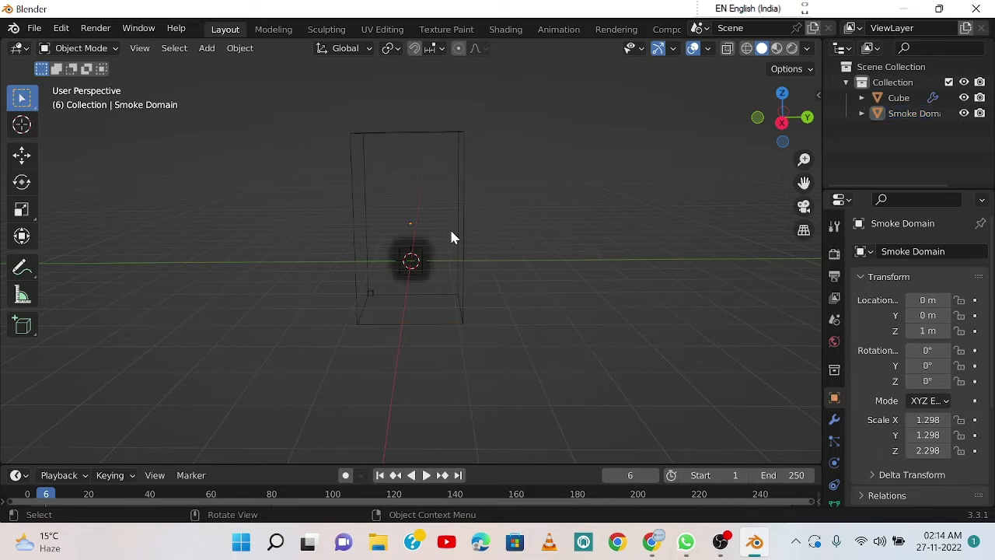
left_click(419, 252)
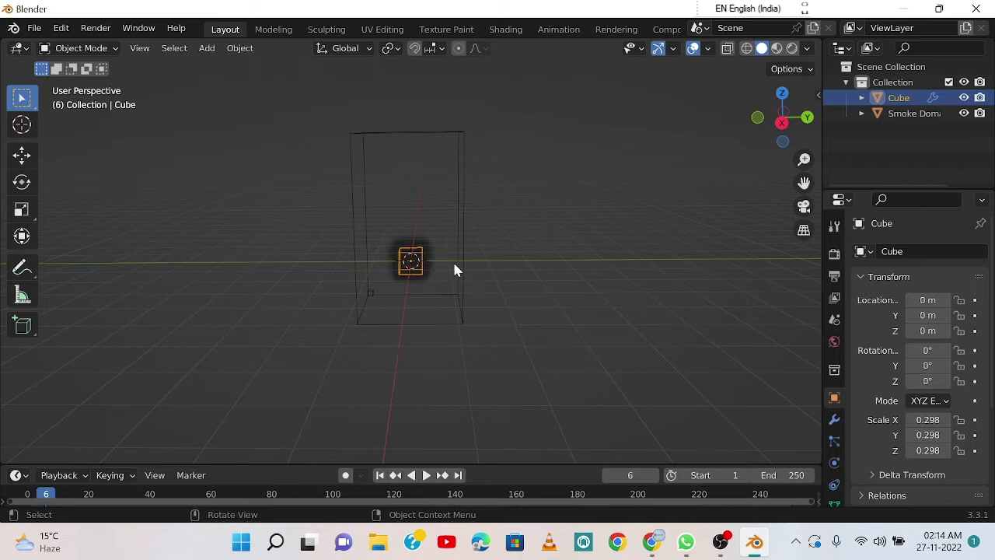
scroll(455, 270, "up", 4)
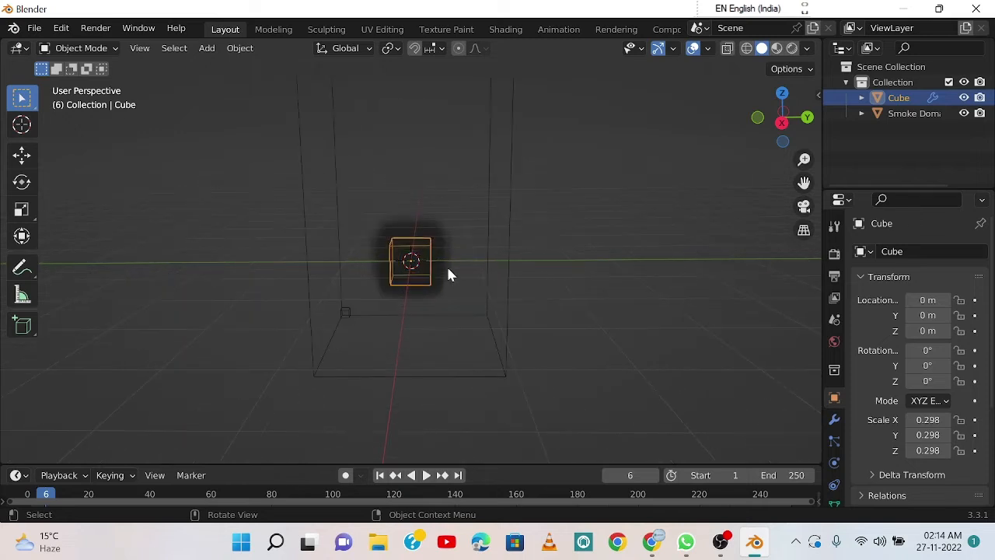
scroll(448, 274, "up", 1)
key("s")
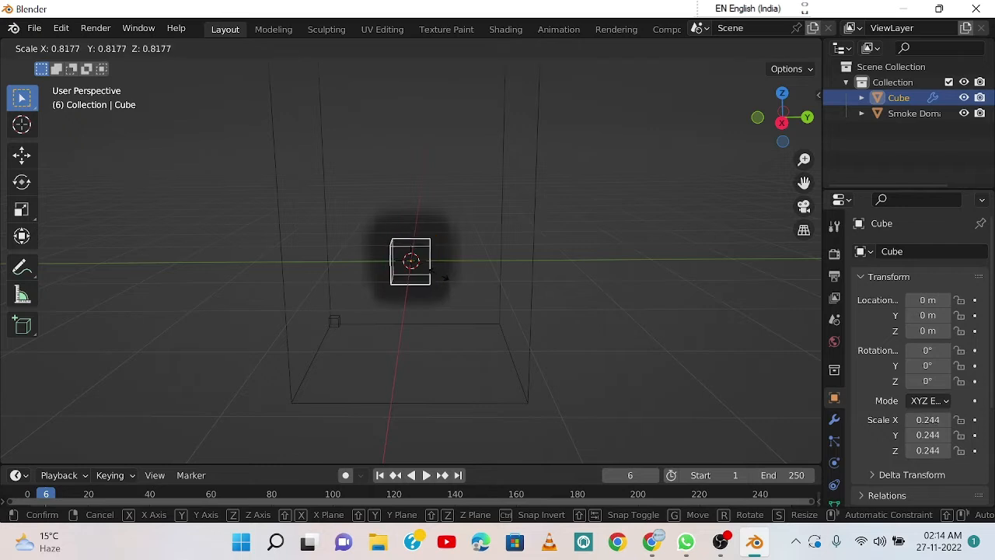
left_click(425, 273)
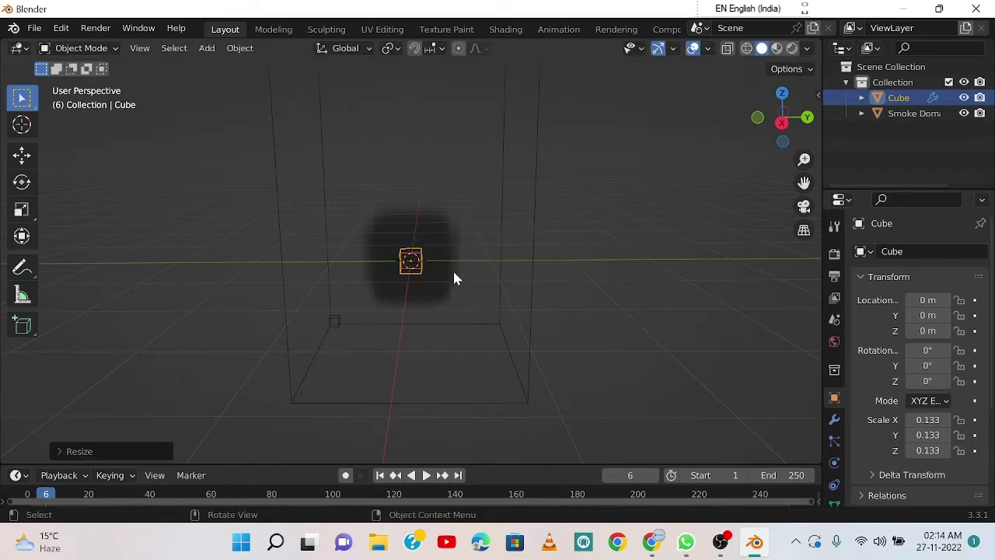
Step: Rewind the timeline to frame 0 and play the smoke from the smaller cube to about frame 58
scroll(454, 272, "down", 1)
left_click_drag(62, 490, 22, 495)
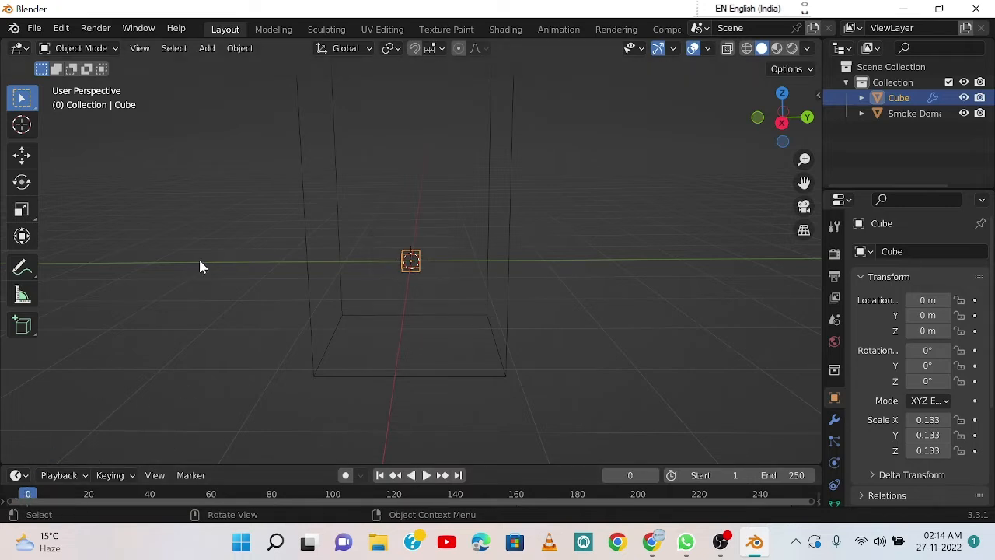
key("space")
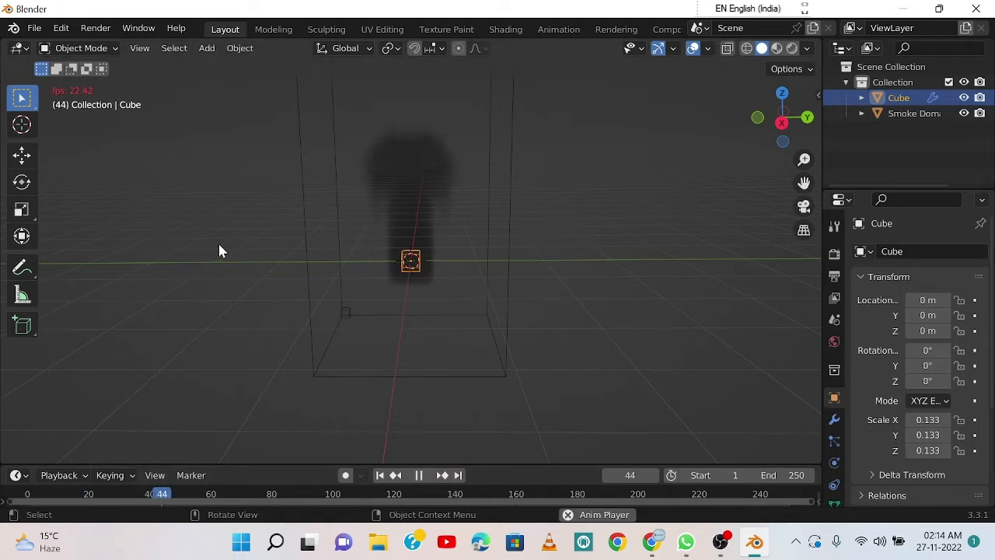
key("space")
Step: Rotate the Smoke Domain 90° about the global X axis so that it lies horizontally
scroll(522, 240, "down", 2)
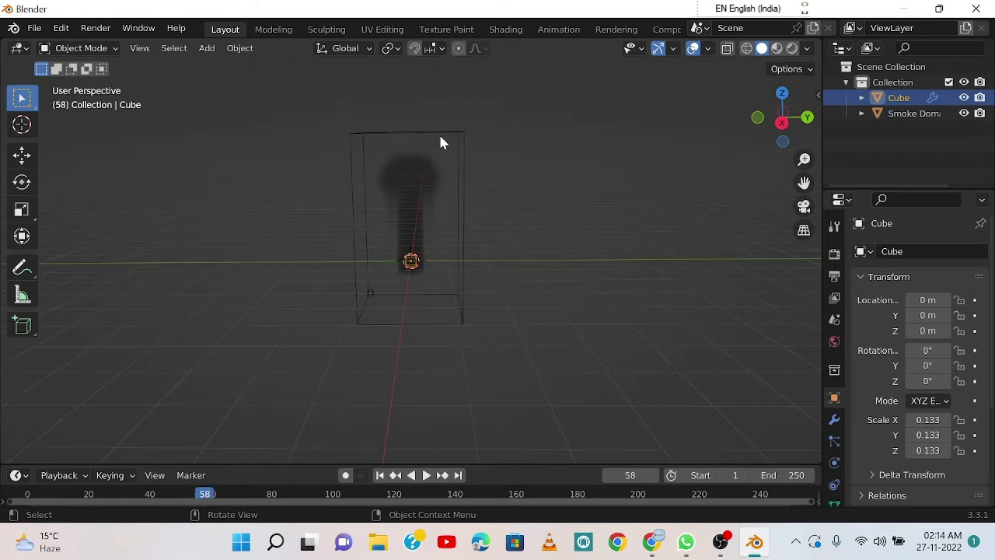
left_click(464, 142)
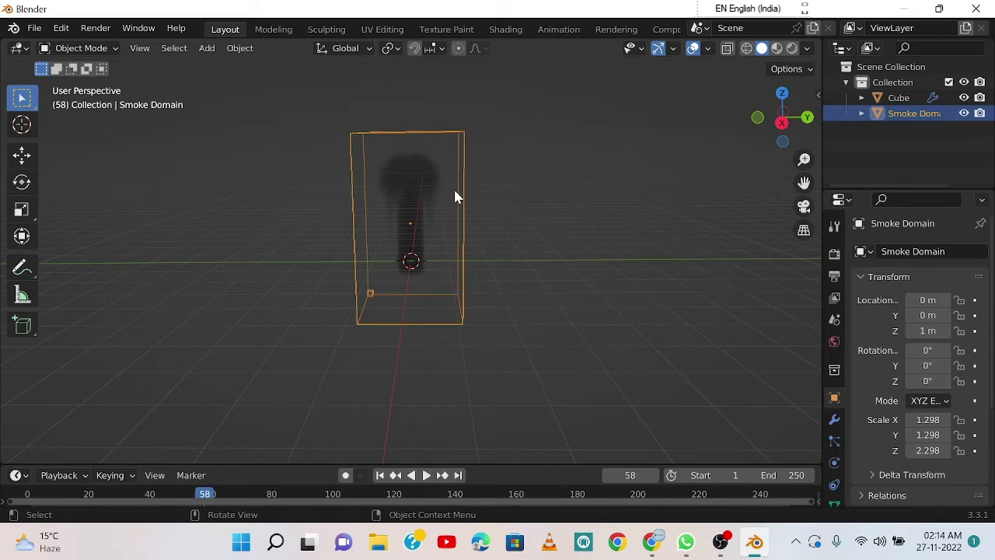
key("r")
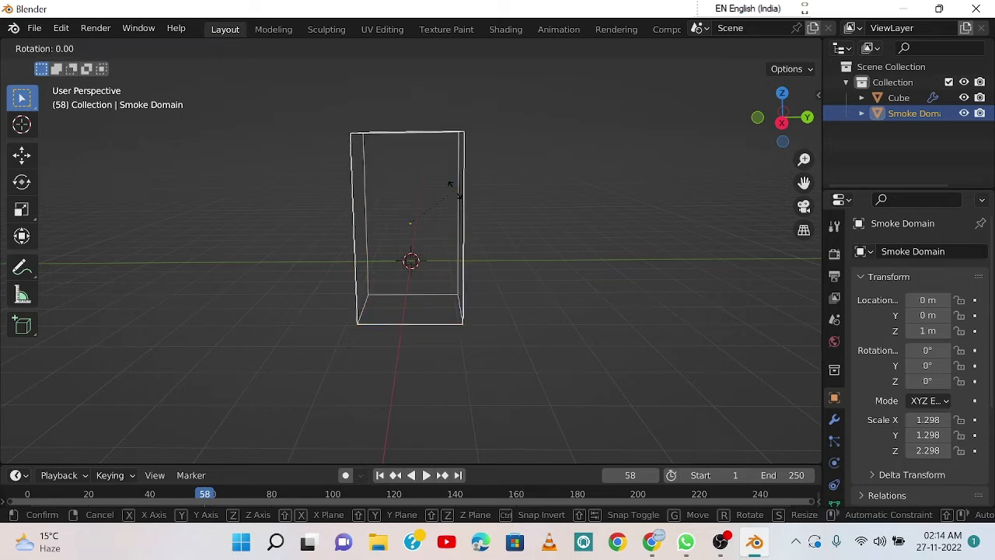
key("x")
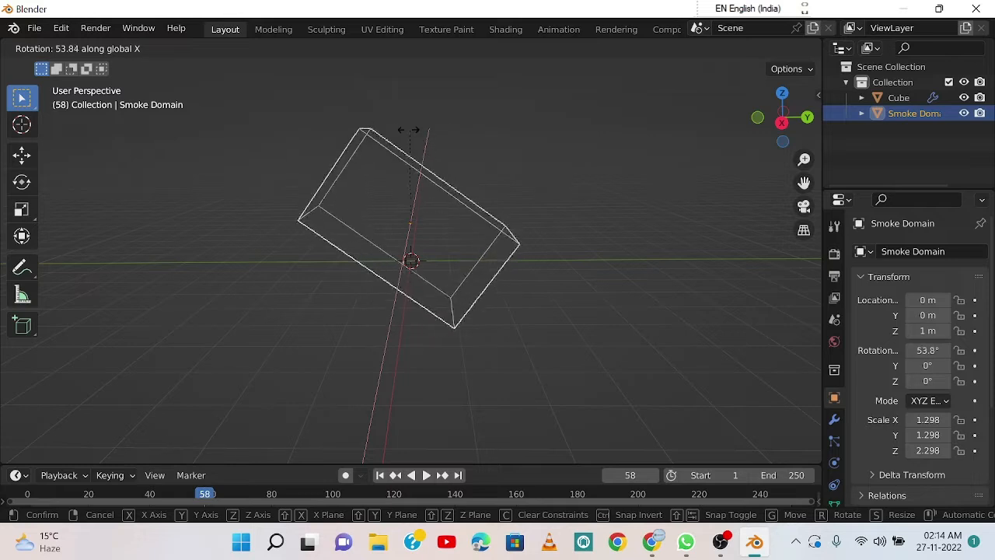
left_click(354, 147)
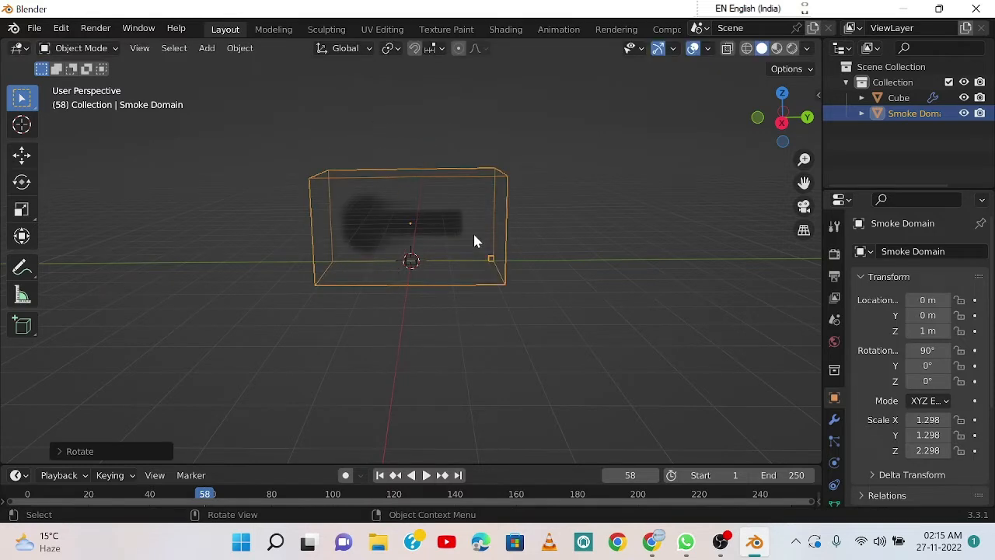
Step: Move the Smoke Domain about 0.43 m along global X and about -1.67 m along global Y
key("g")
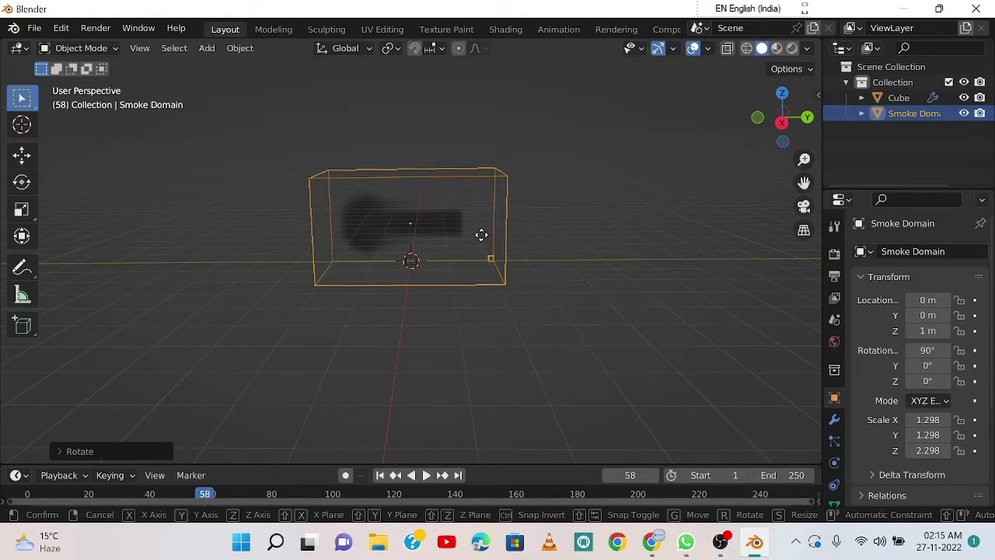
key("x")
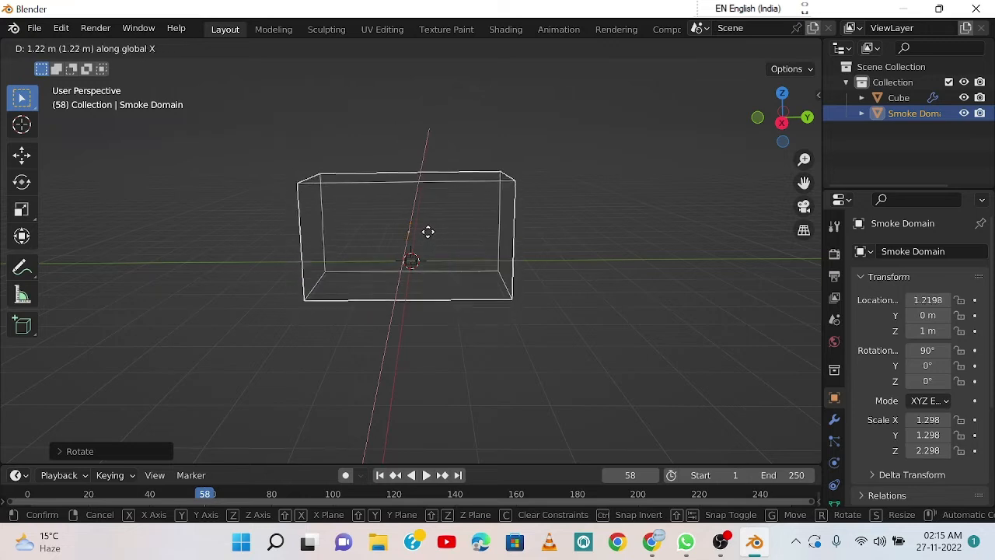
left_click(434, 228)
key("g")
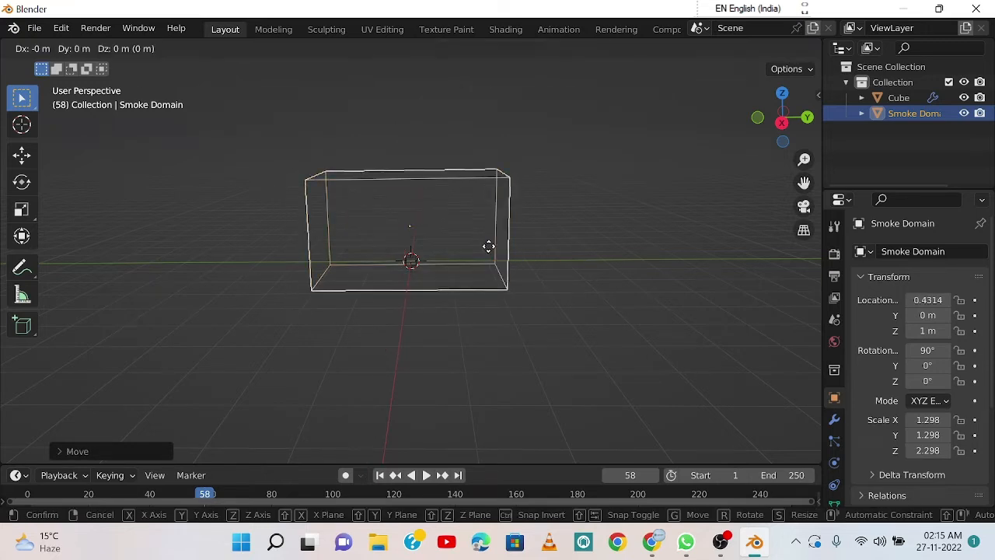
key("y")
left_click(424, 241)
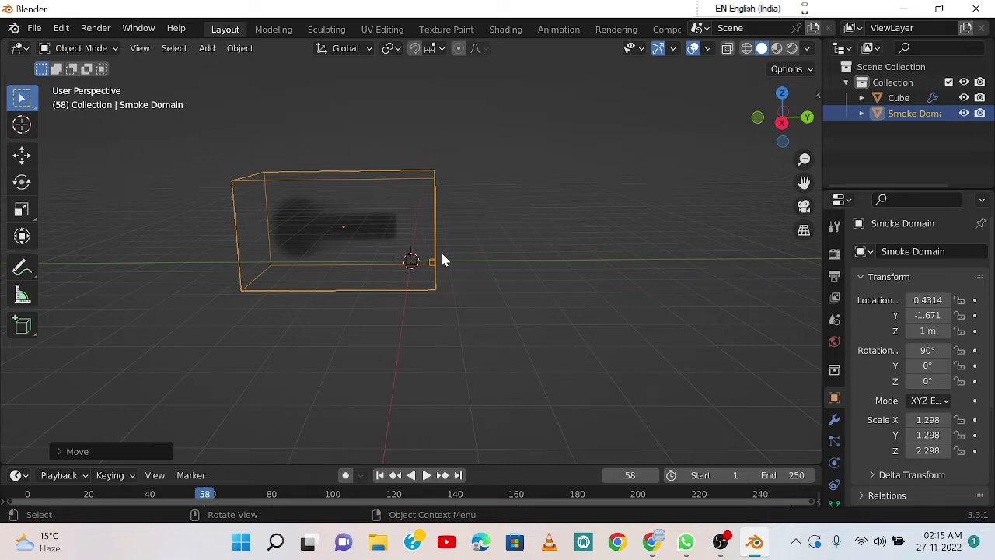
Step: Check the domain from the front and at an angle, and play the smoke simulation to frame 115
key("KP_1")
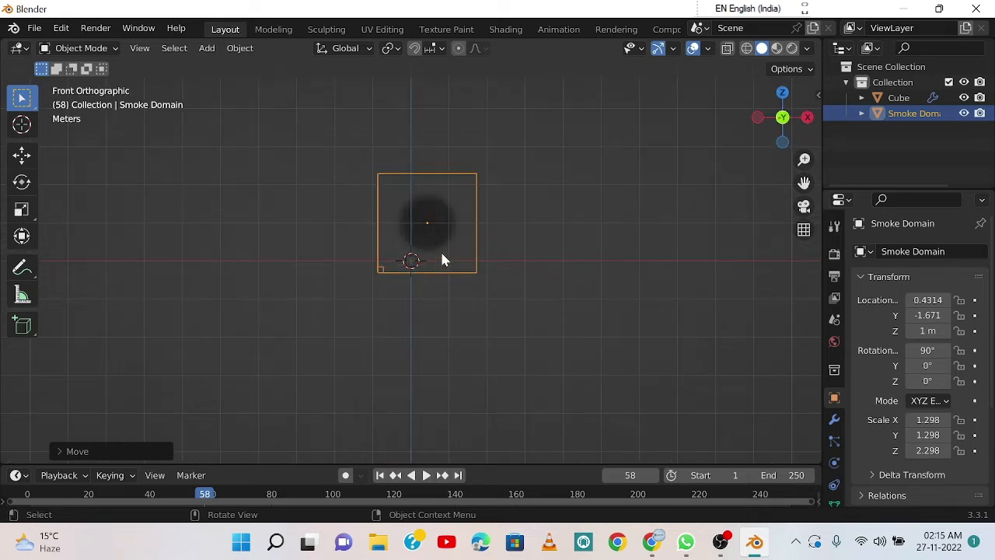
middle_click_drag(456, 262, 411, 260)
key("space")
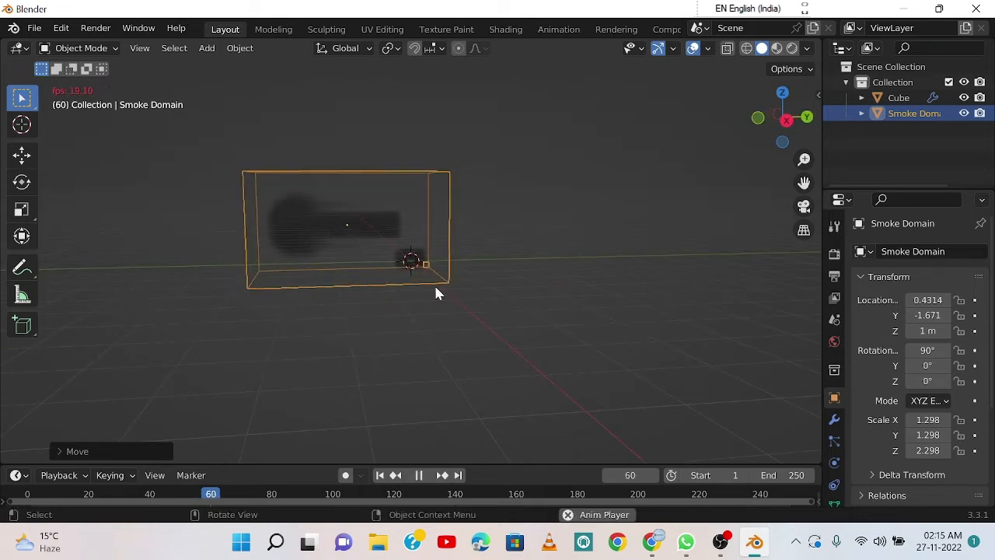
key("space")
key("space")
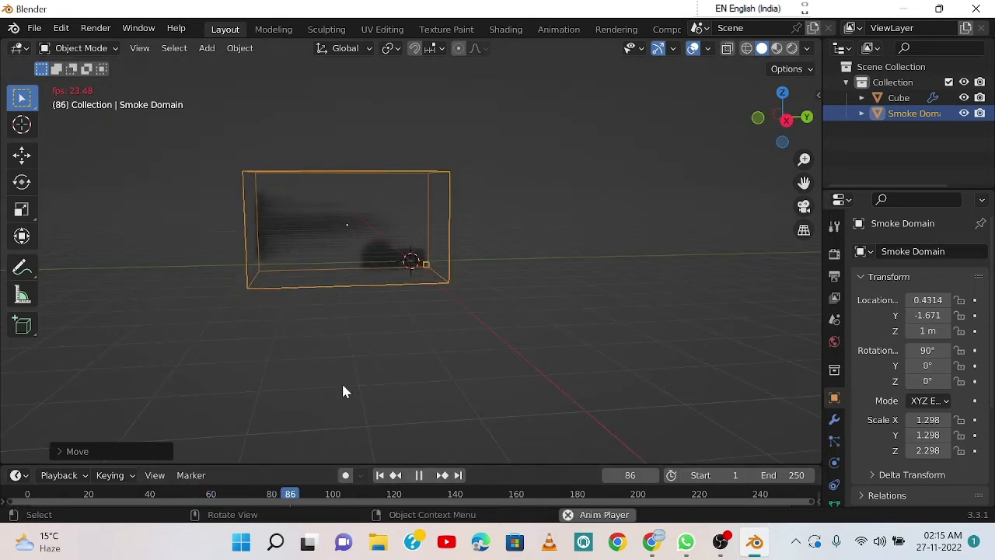
key("space")
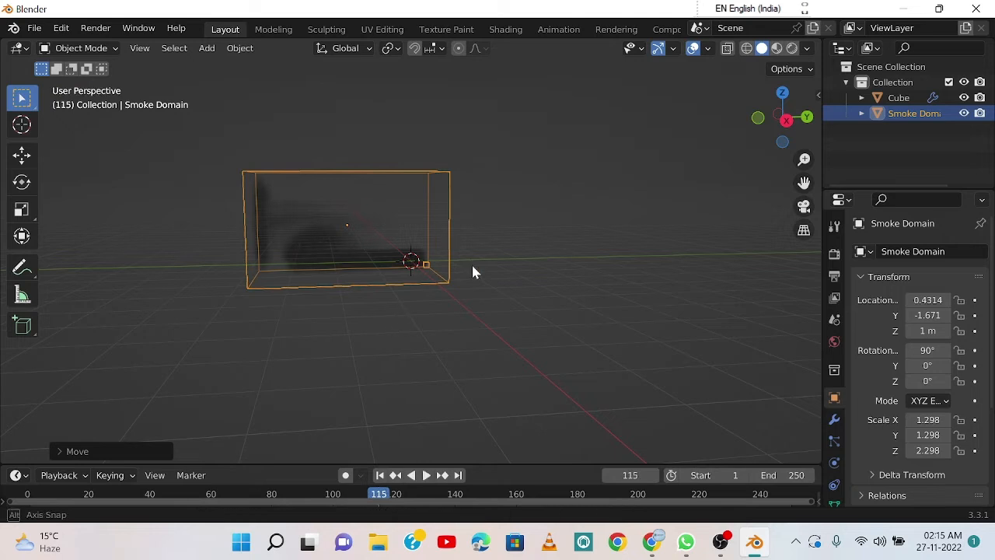
Step: Select the small emitter cube and raise it about 1.25 m along global Z inside the domain
middle_click_drag(471, 264, 452, 277)
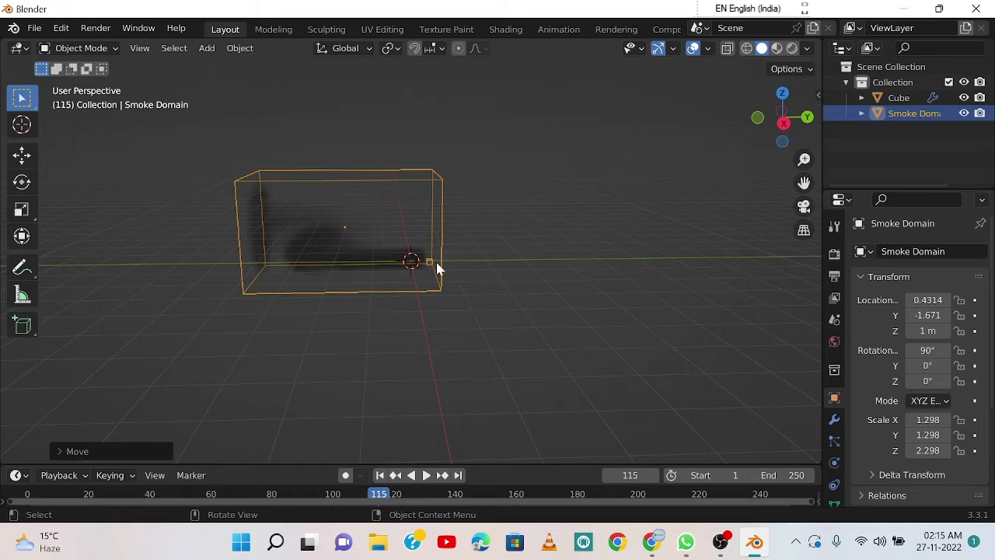
mouse_move(442, 265)
middle_mouse_down()
mouse_move(473, 272)
mouse_move(449, 269)
middle_mouse_up()
scroll(441, 267, "up", 2)
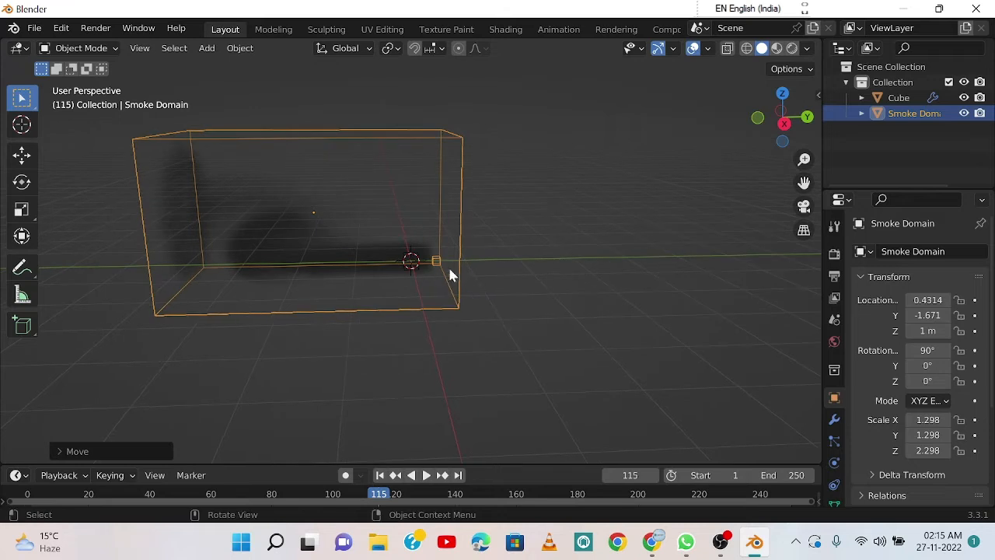
left_click(483, 253)
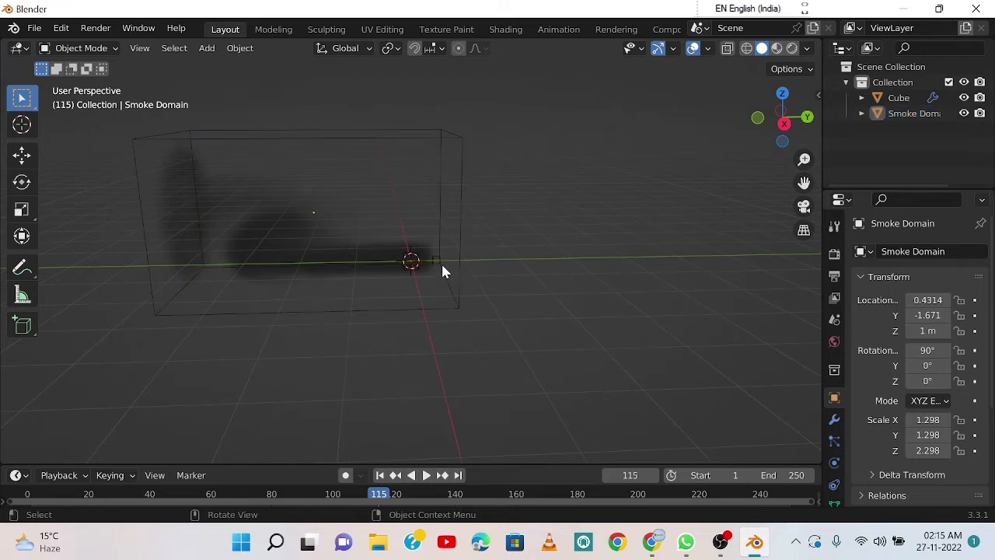
left_click(438, 266)
left_click(479, 269)
left_click(414, 266)
middle_click_drag(489, 278, 482, 276)
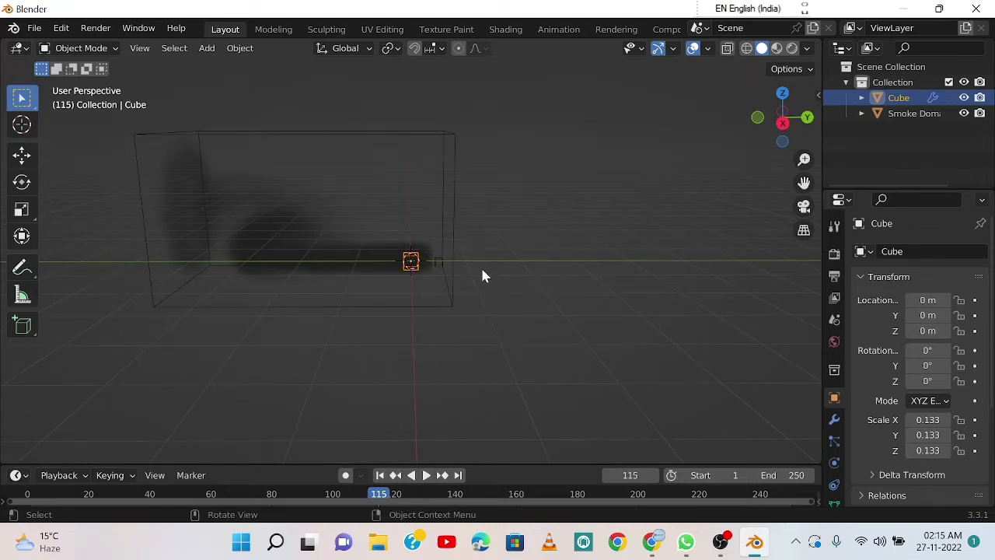
key("g")
key("z")
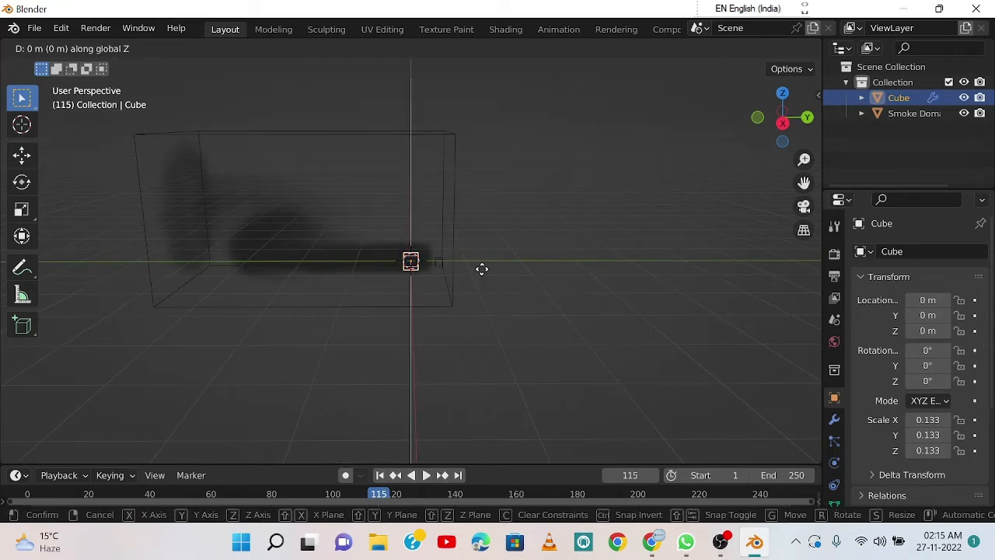
left_click(479, 204)
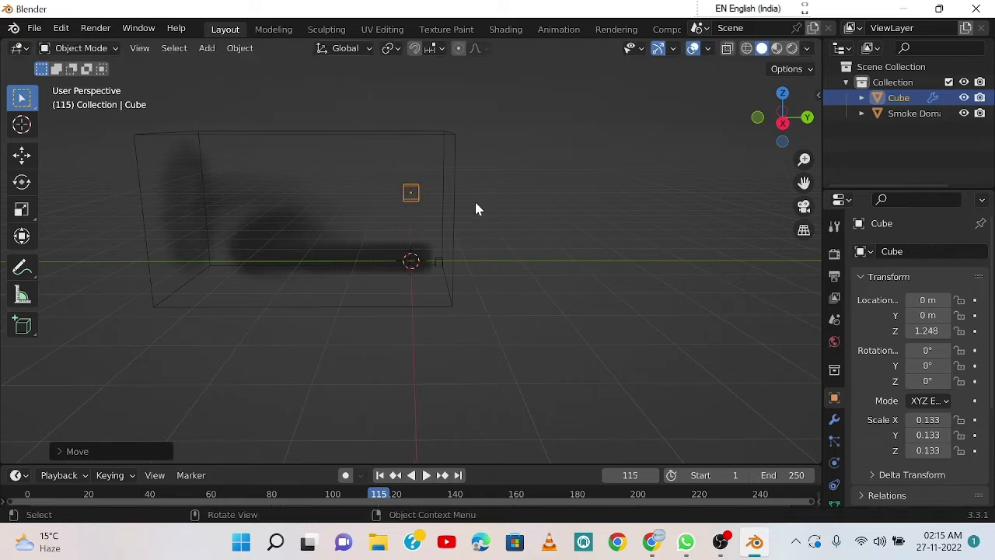
Step: Play the smoke from the raised cube to frame 129, rewind to the start and replay it to frame 81
key("Right")
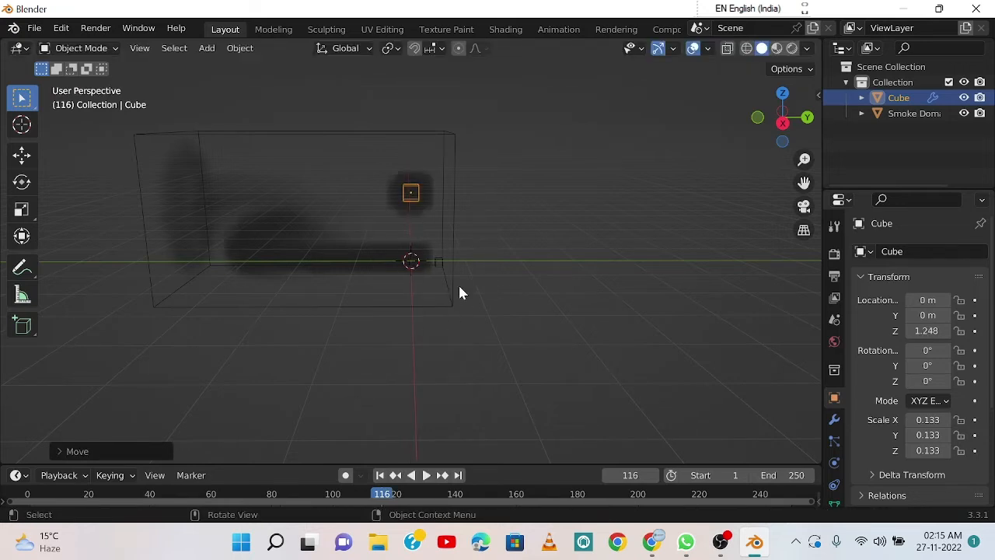
key("space")
key("space")
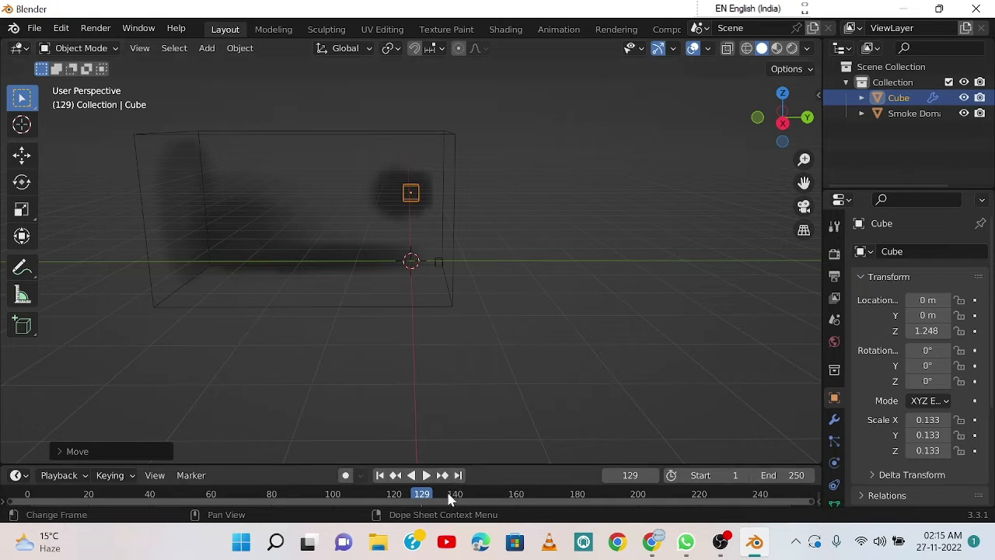
left_click_drag(423, 495, 24, 492)
key("space")
key("space")
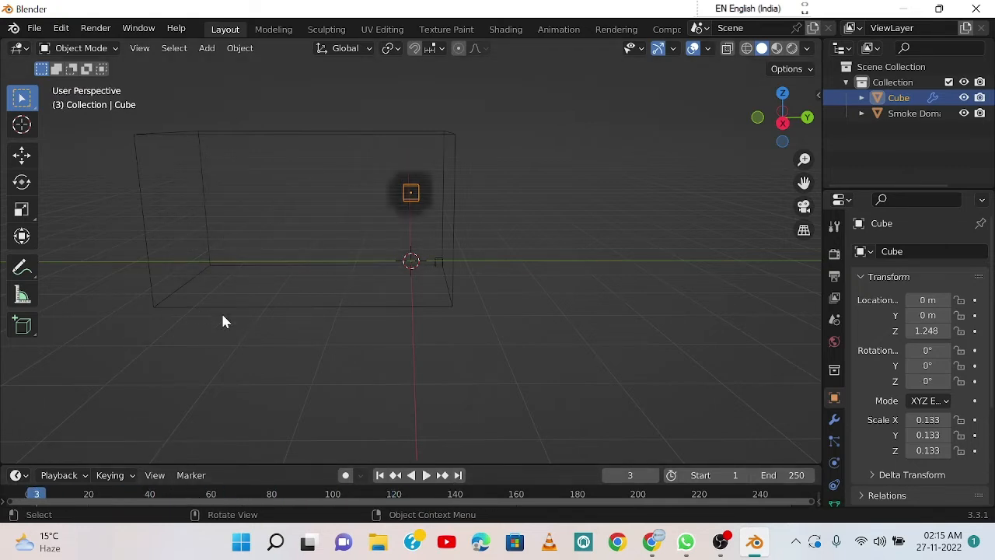
key("space")
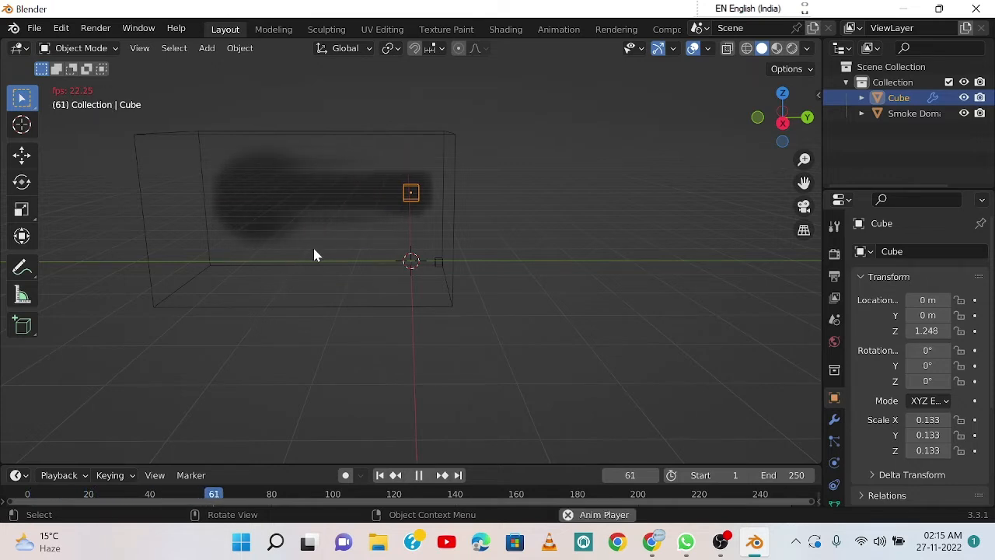
key("space")
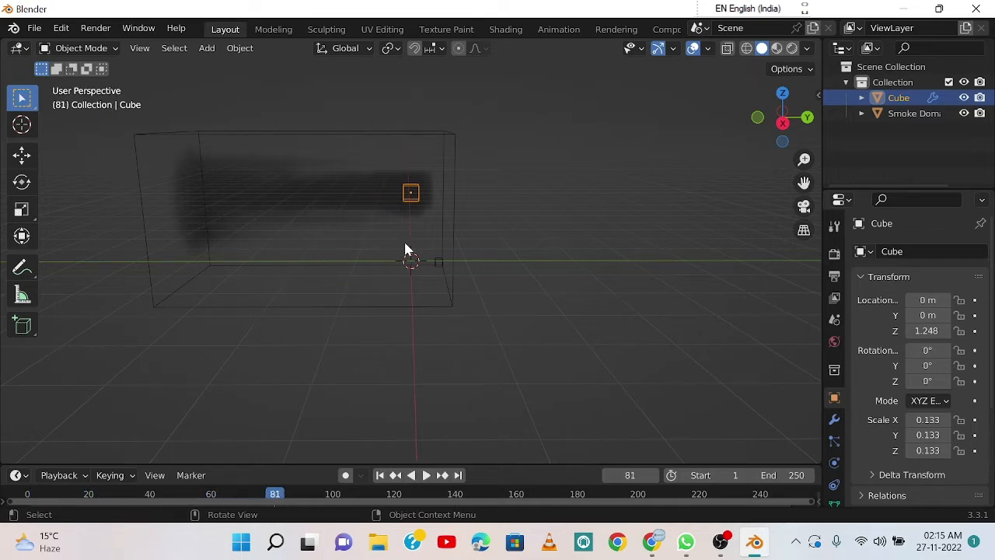
Step: Select the Smoke Domain, show its fluid physics settings in a widened properties area and choose Gas as the domain type
left_click(453, 208)
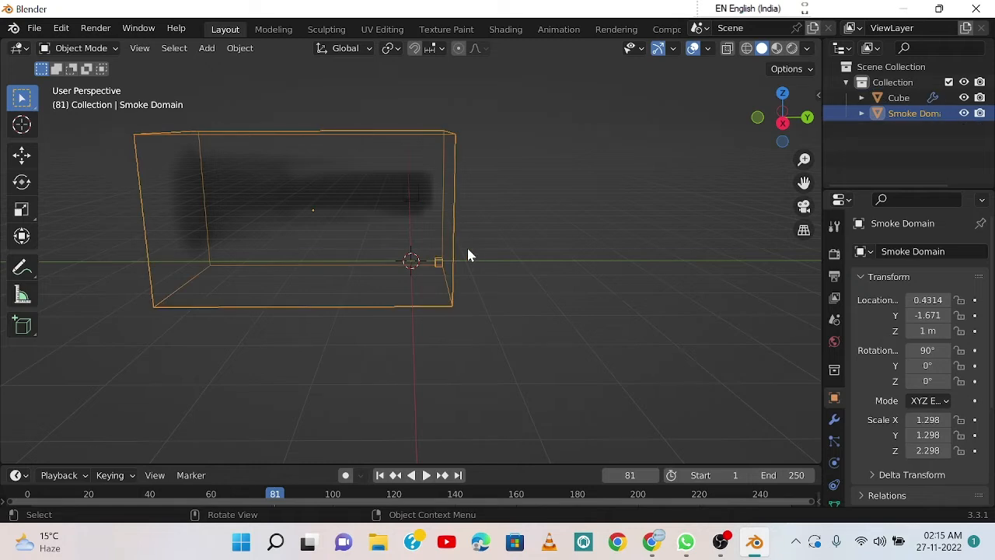
scroll(834, 366, "down", 3)
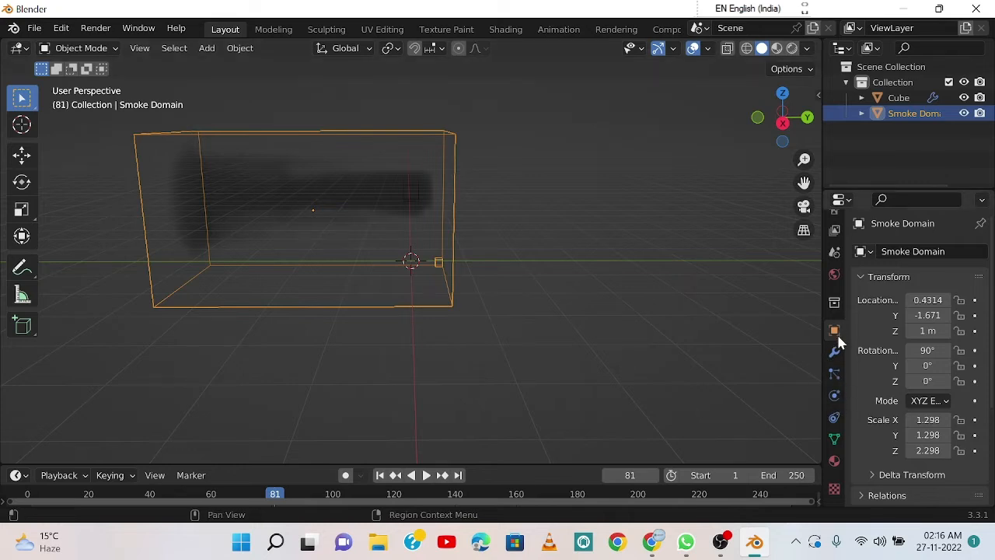
scroll(846, 366, "down", 2)
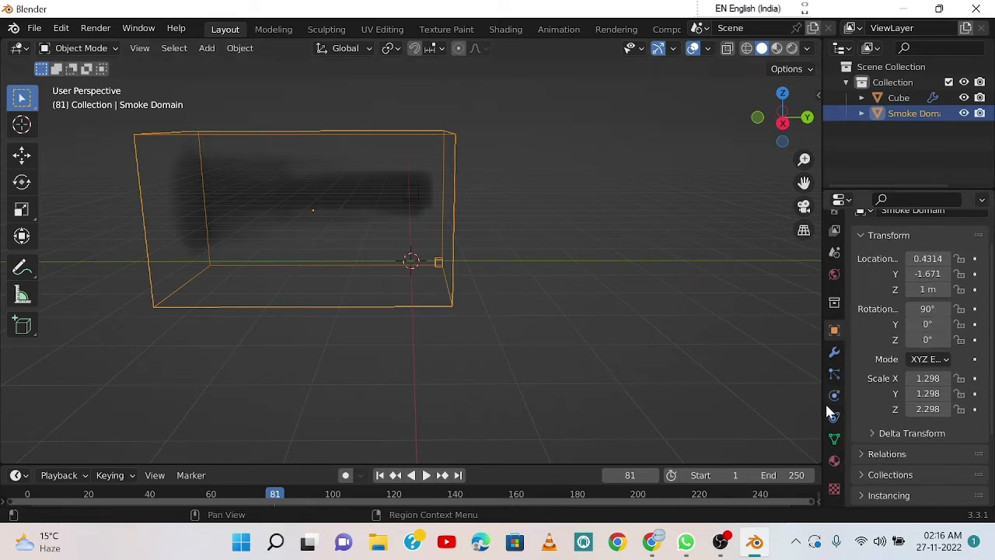
left_click(838, 393)
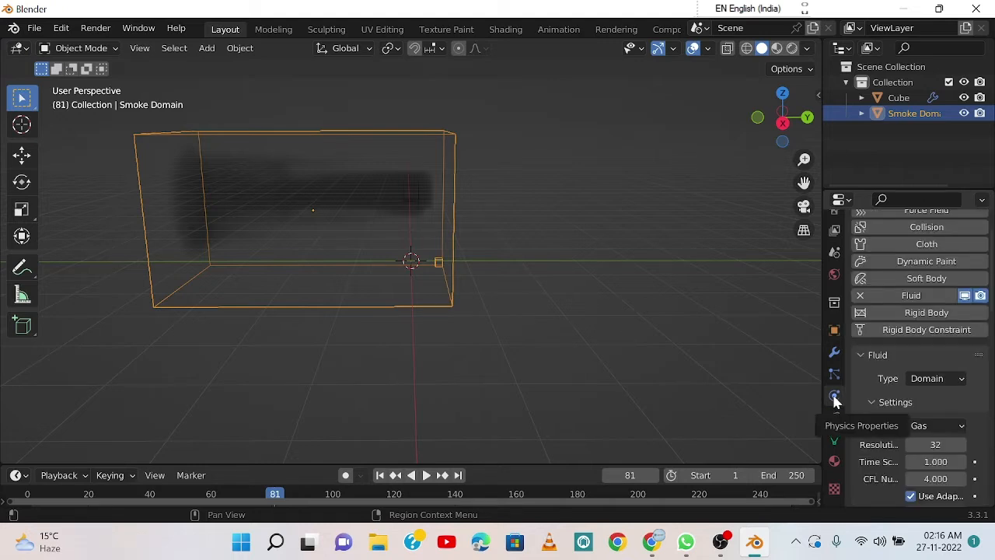
scroll(882, 365, "down", 4)
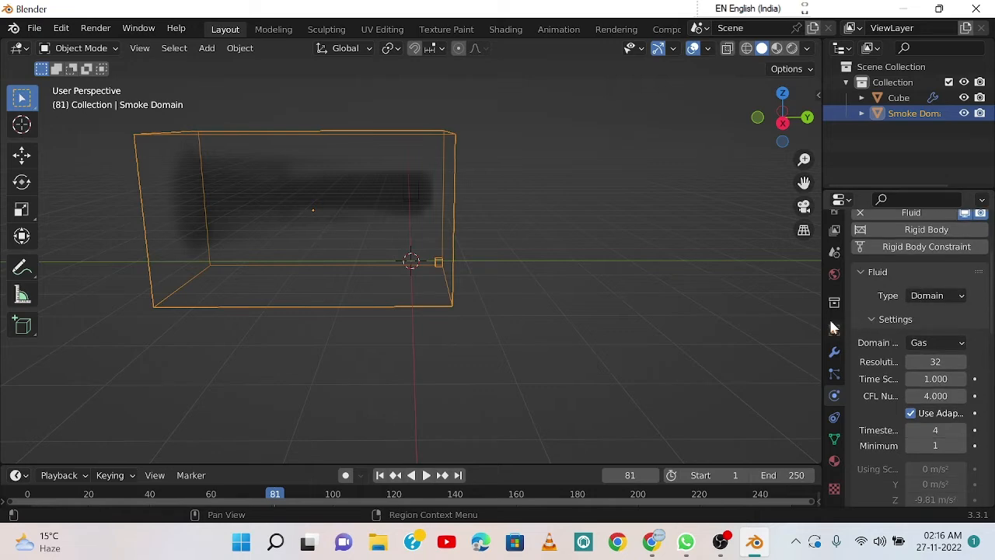
left_click_drag(822, 325, 755, 327)
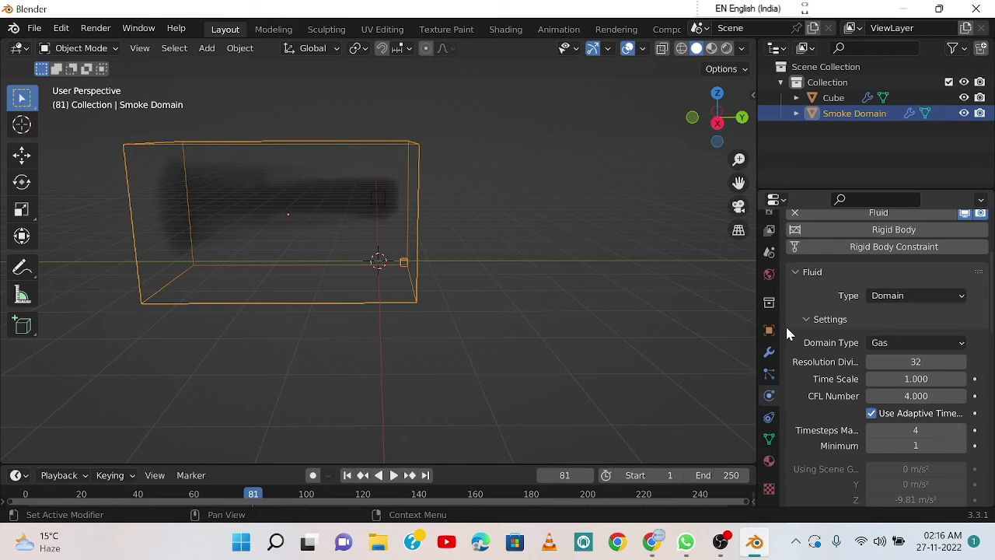
left_click(908, 343)
left_click(909, 361)
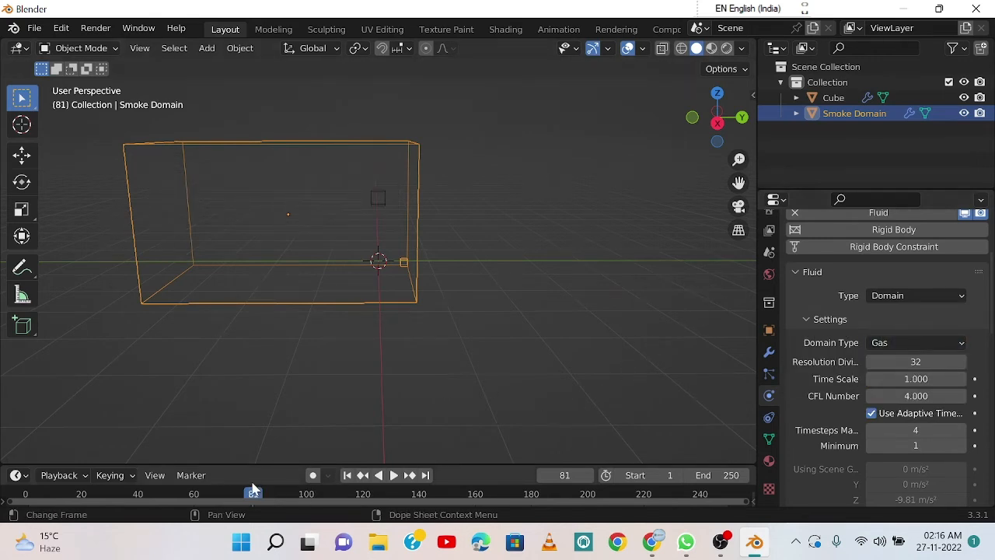
Step: Rewind the timeline to frame 0 and play the smoke simulation to frame 77
left_click_drag(254, 494, 25, 497)
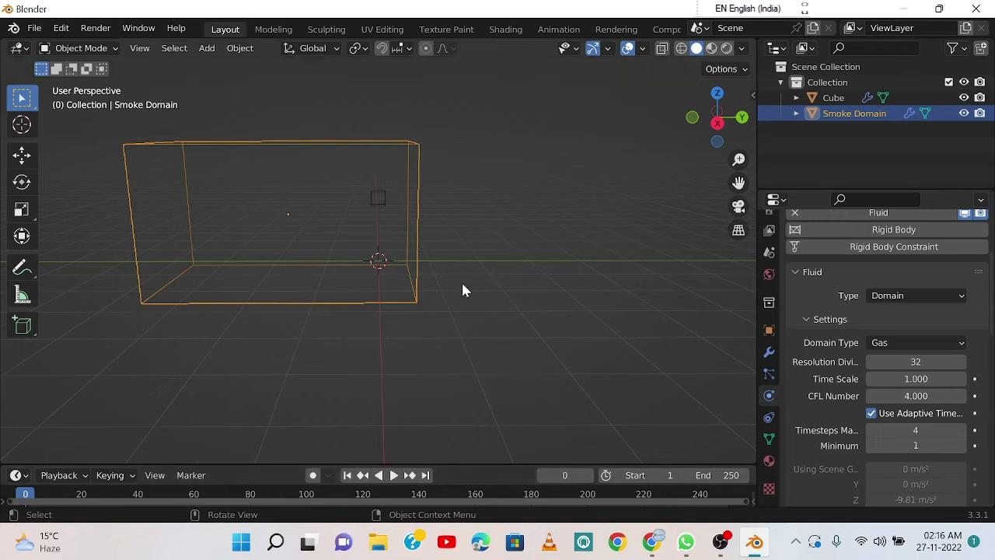
key("space")
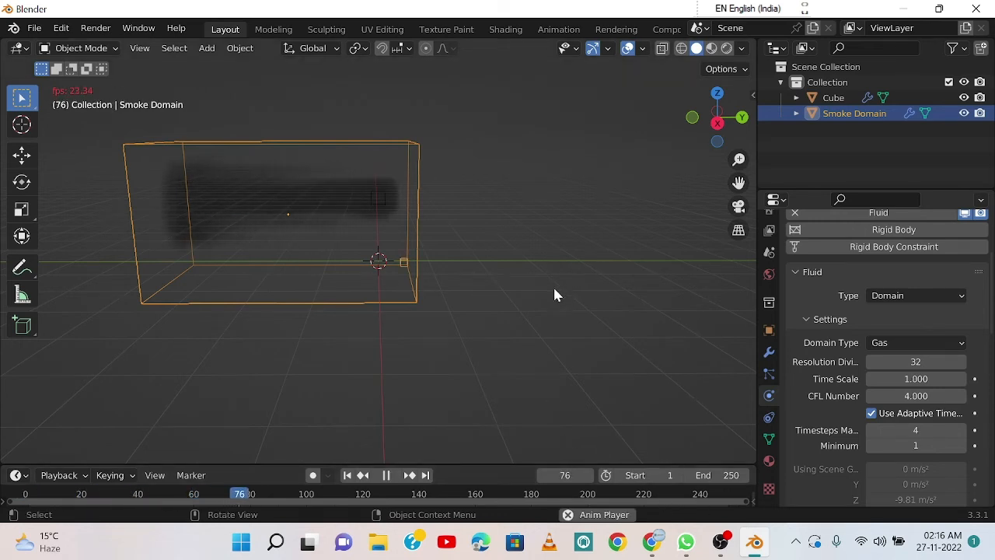
key("space")
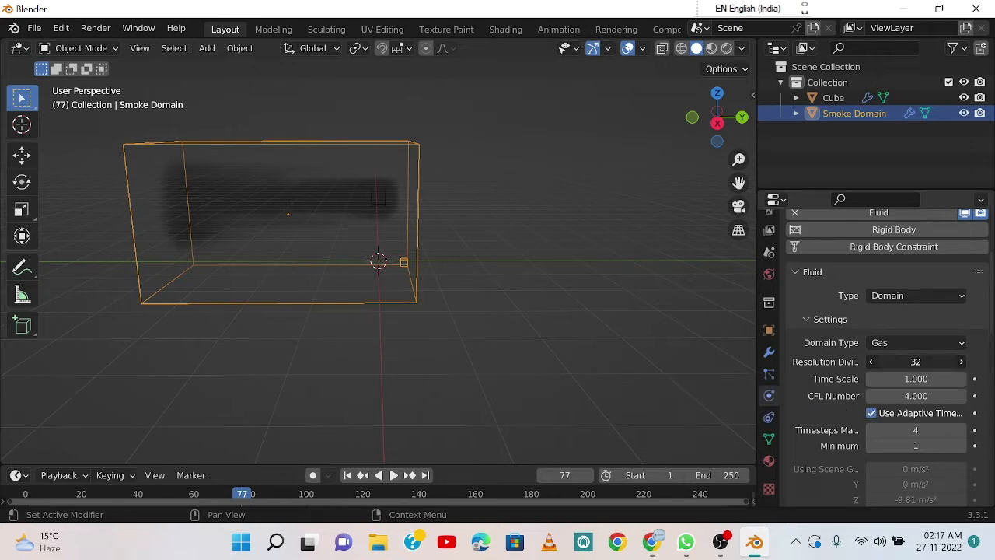
Step: Set the Smoke Domain's Resolution Divisions to 50
left_click(913, 362)
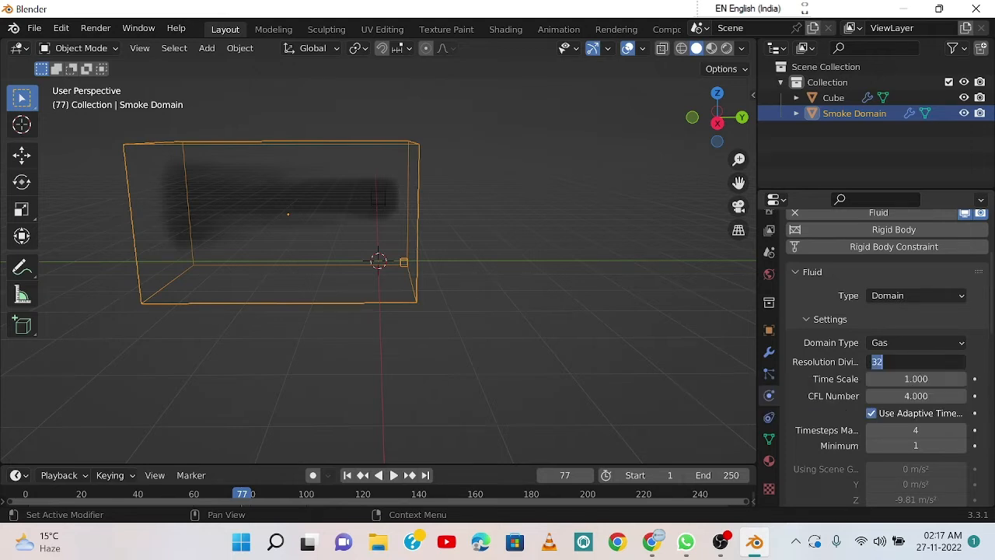
key("BackSpace")
type("550")
key("BackSpace")
key("BackSpace")
type("0")
key("Return")
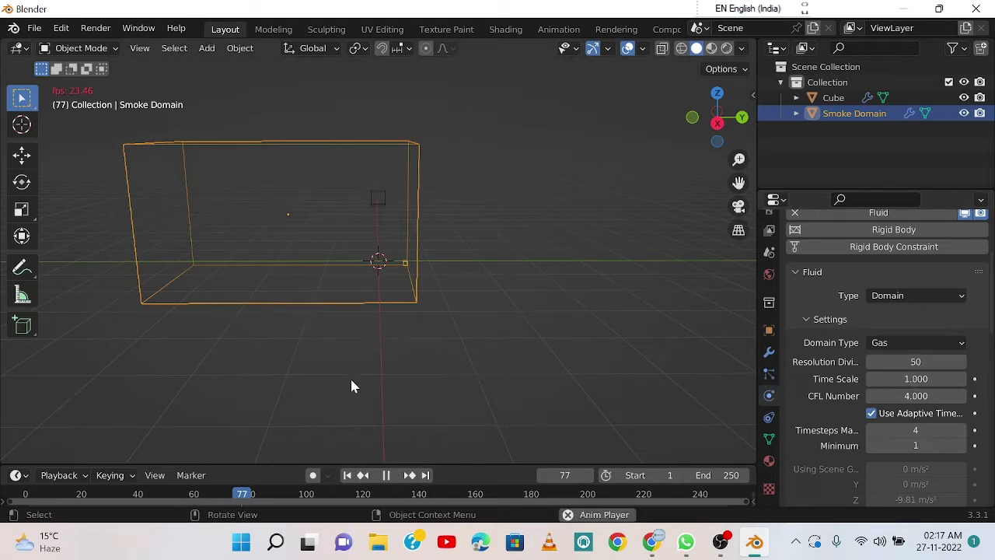
Step: Rewind the timeline to the start and play the smoke at the new resolution to frame 48
key("space")
left_click_drag(248, 496, 5, 478)
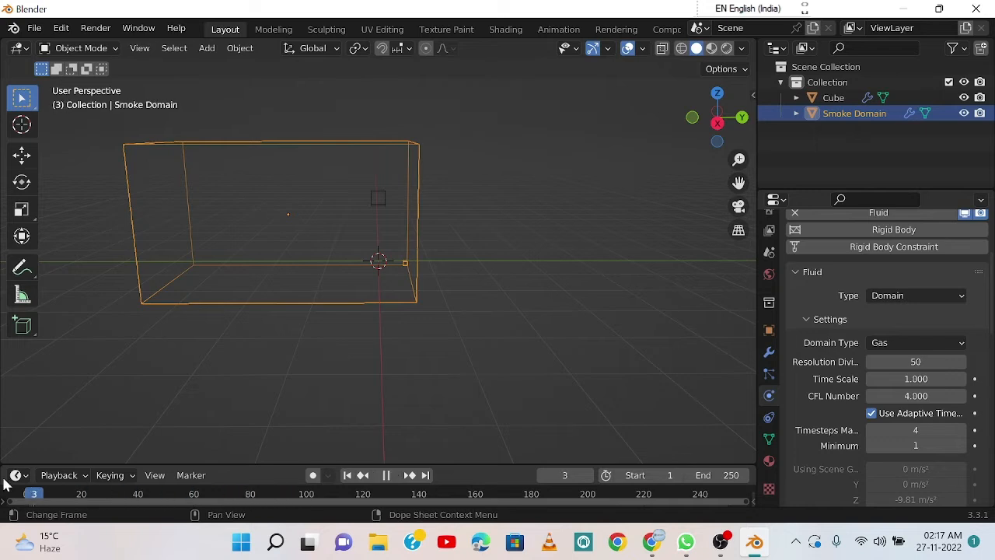
key("space")
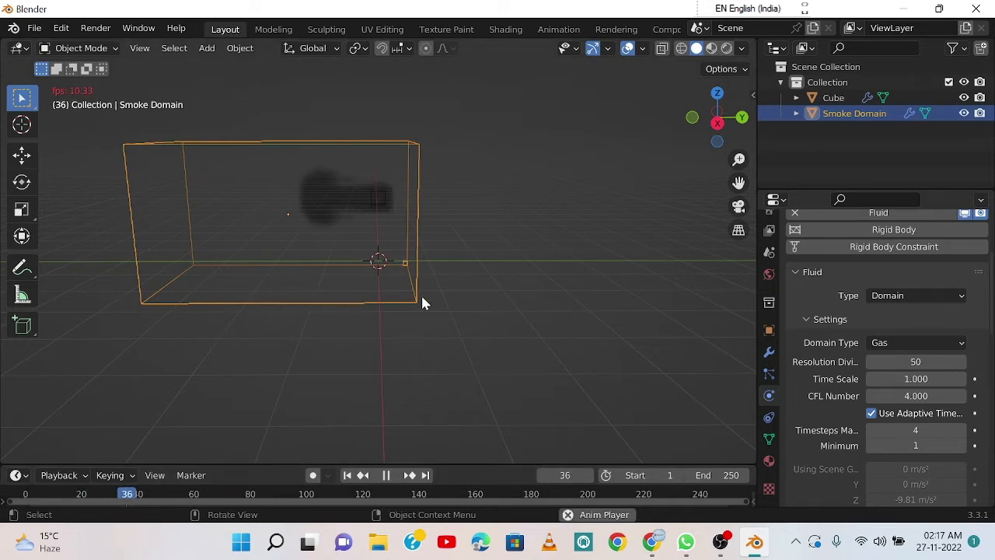
key("space")
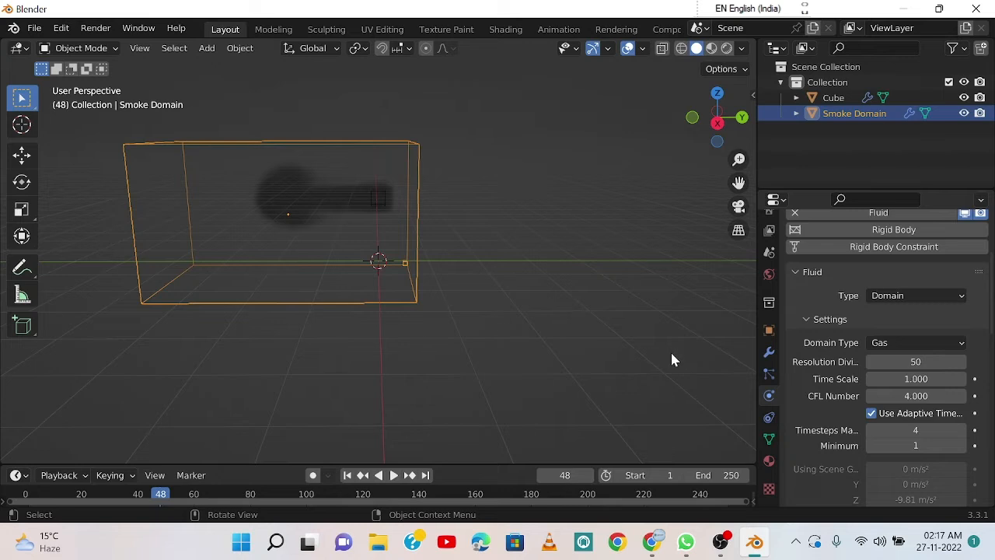
Step: Set the Smoke Domain's Time Scale to 10 and play the smoke simulation from frame 0 to frame 10
left_click(917, 378)
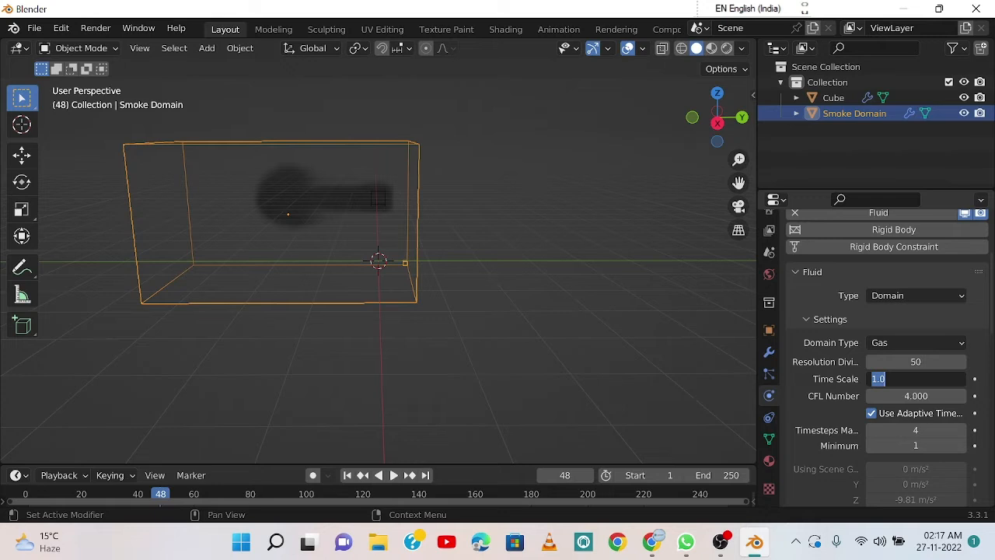
type("10")
key("Return")
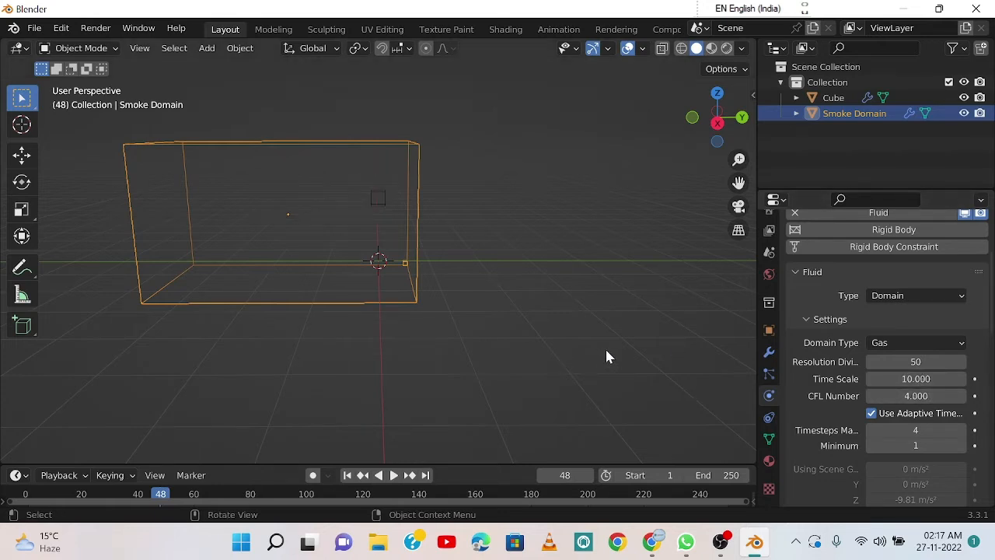
left_click_drag(82, 494, 25, 493)
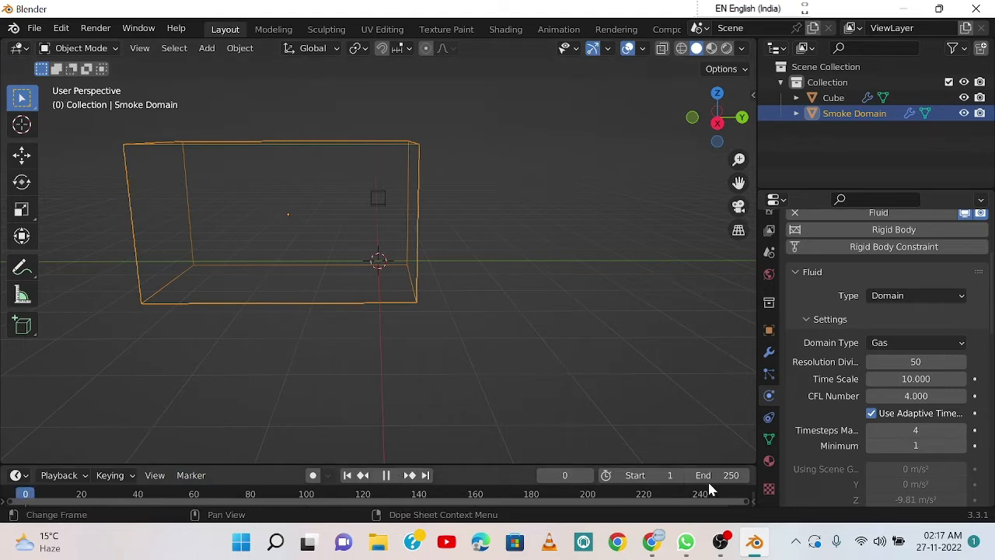
key("space")
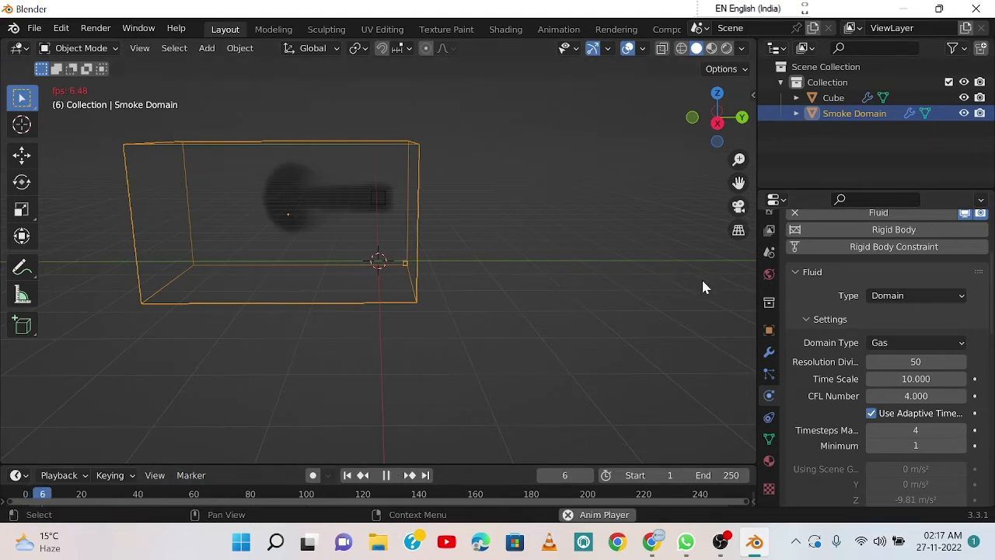
key("space")
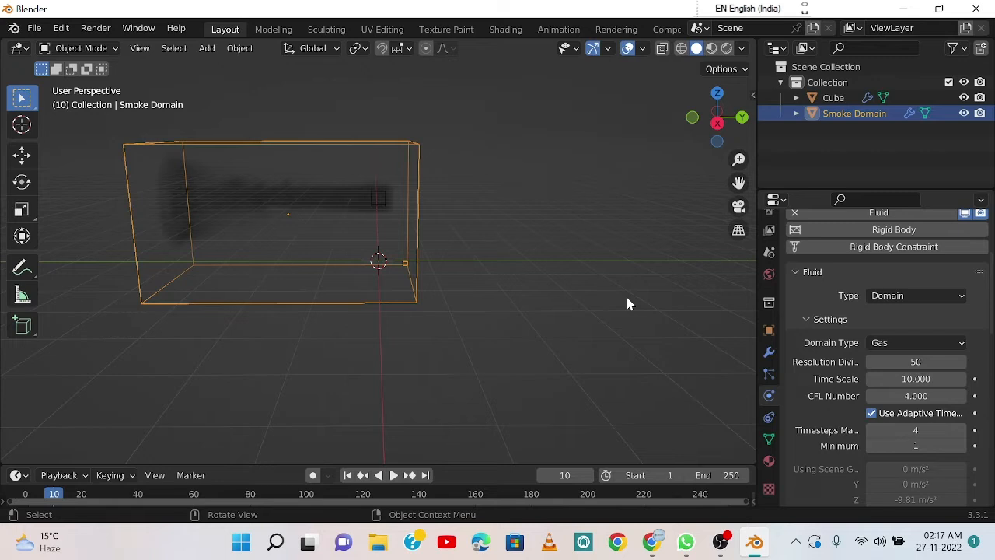
Step: Set the Smoke Domain's Time Scale to 5 and play the smoke simulation from frame 0 to frame 30
double_click(916, 379)
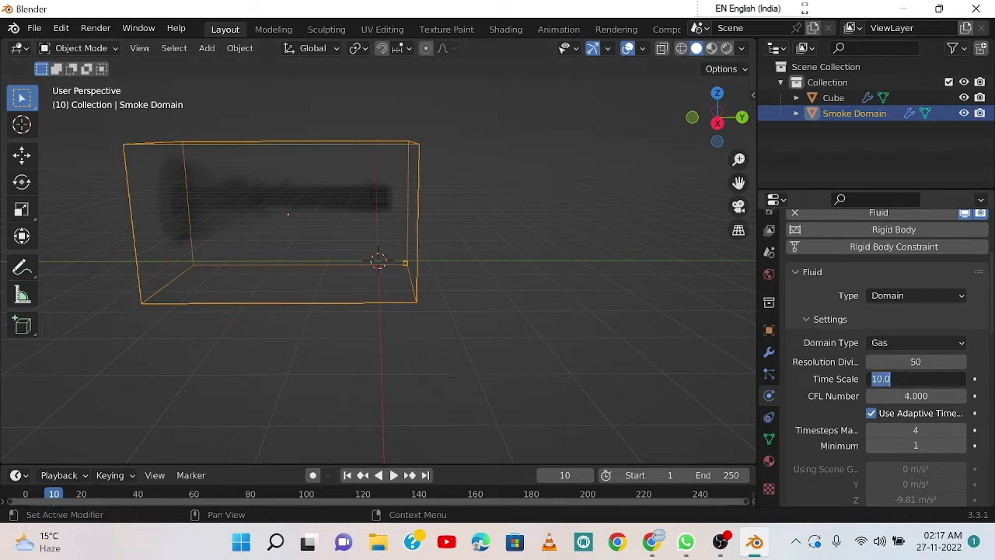
type("5")
key("Return")
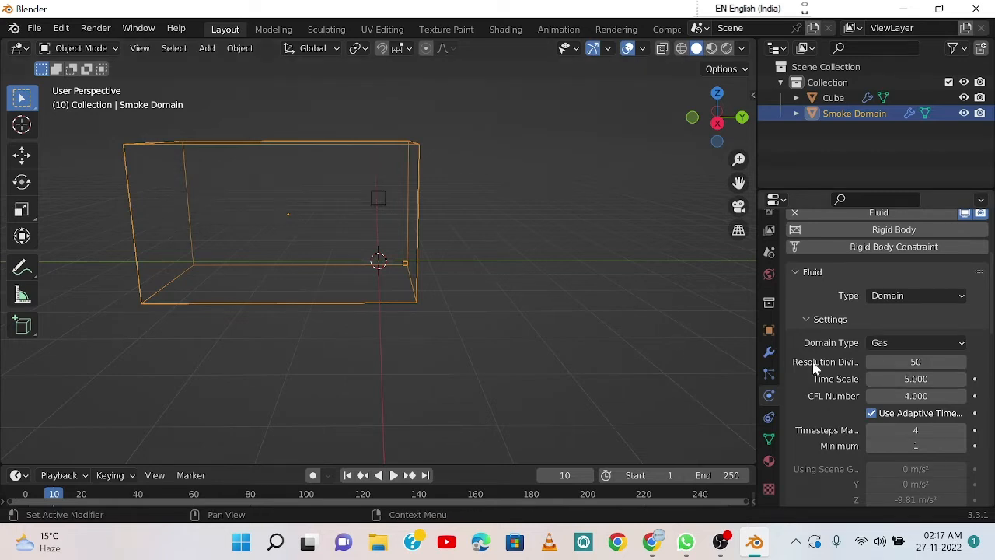
left_click(25, 493)
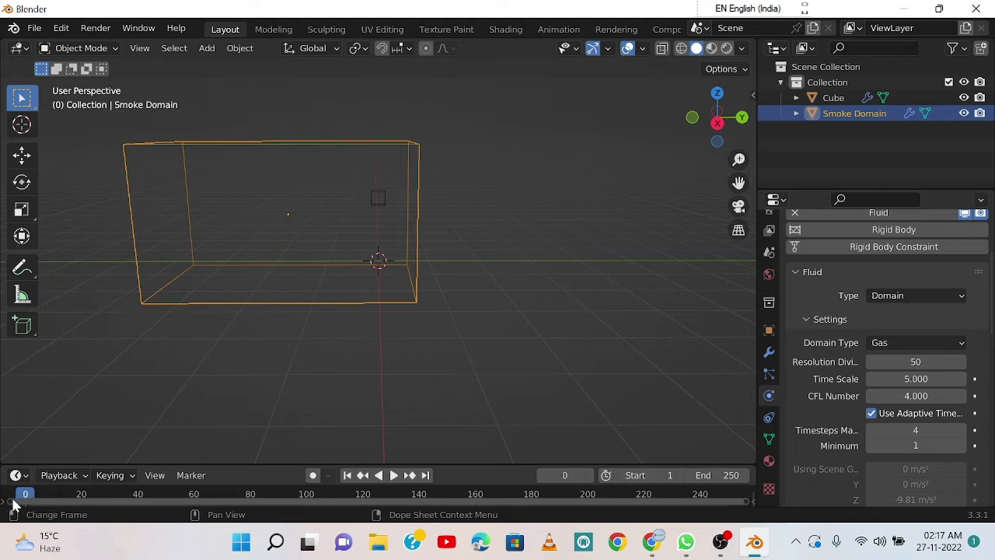
key("space")
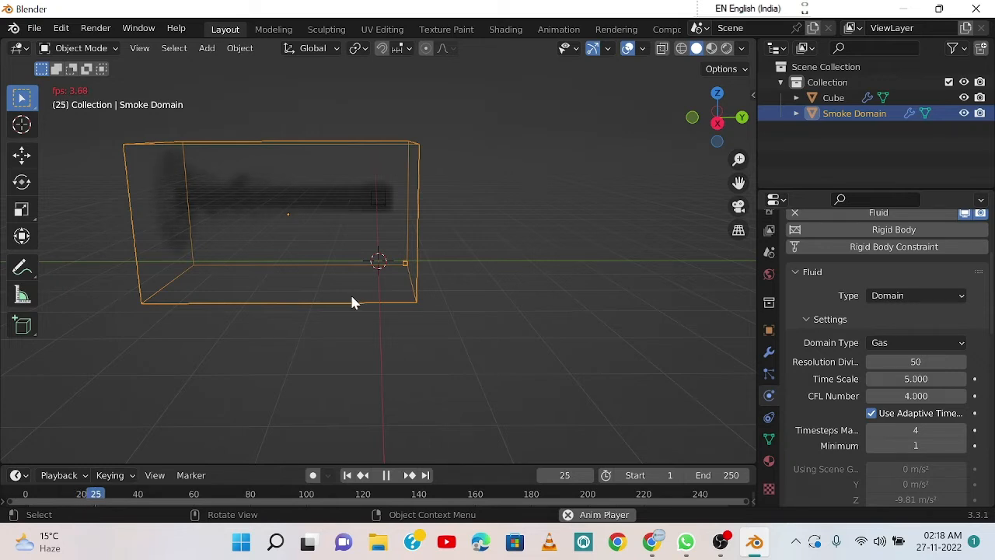
key("space")
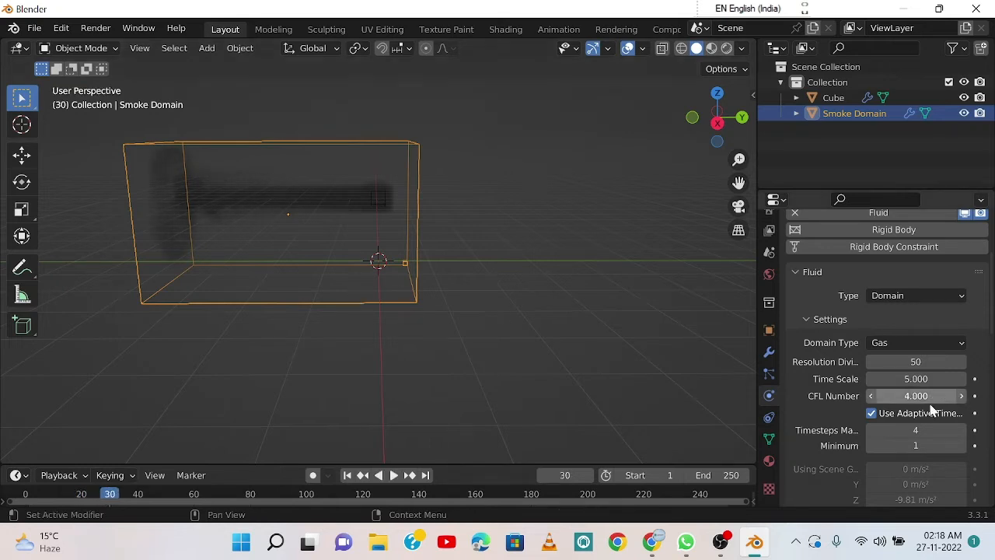
Step: Look through the Smoke Domain's remaining fluid settings, from Border Collisions down to the Cache section
scroll(877, 404, "down", 1)
scroll(877, 404, "down", 2)
scroll(888, 360, "down", 4)
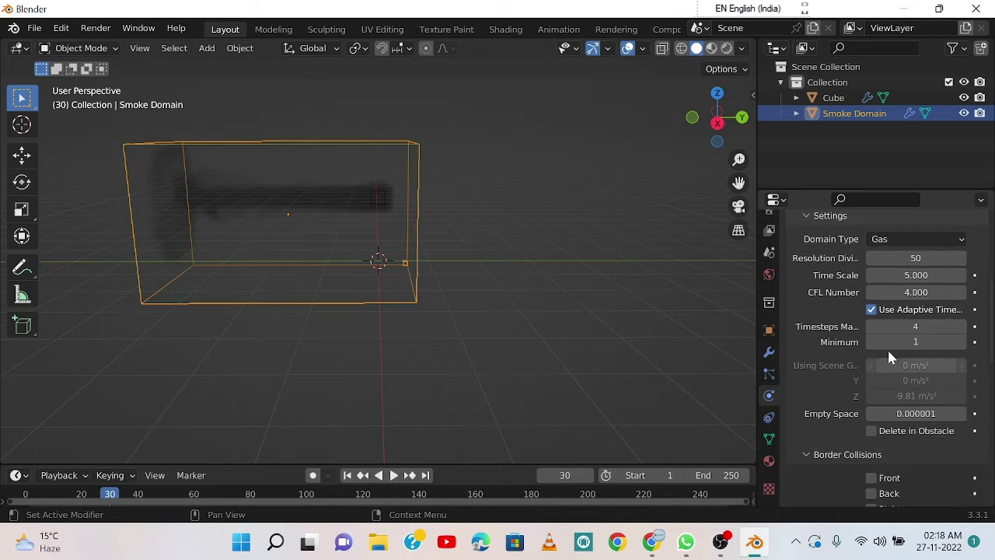
scroll(873, 342, "down", 10)
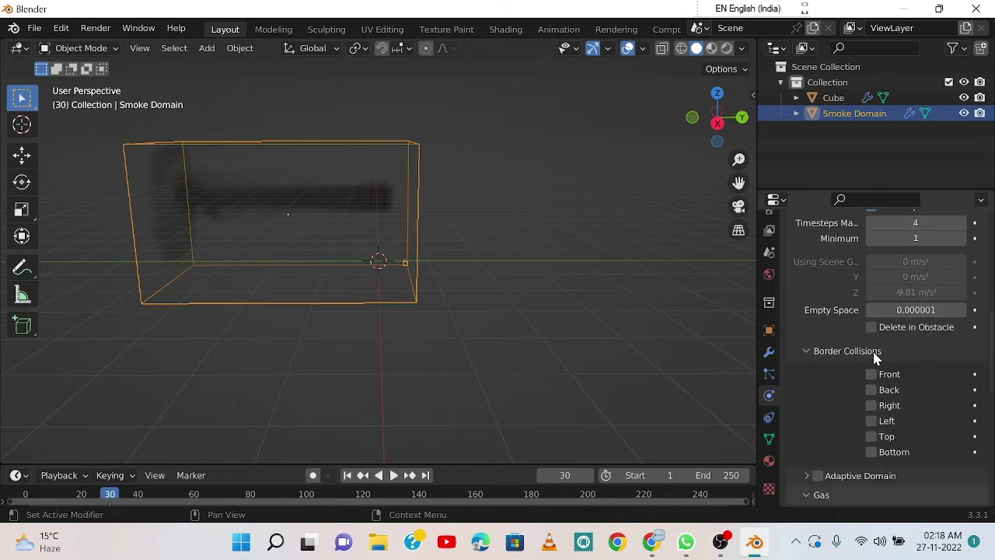
scroll(874, 364, "down", 8)
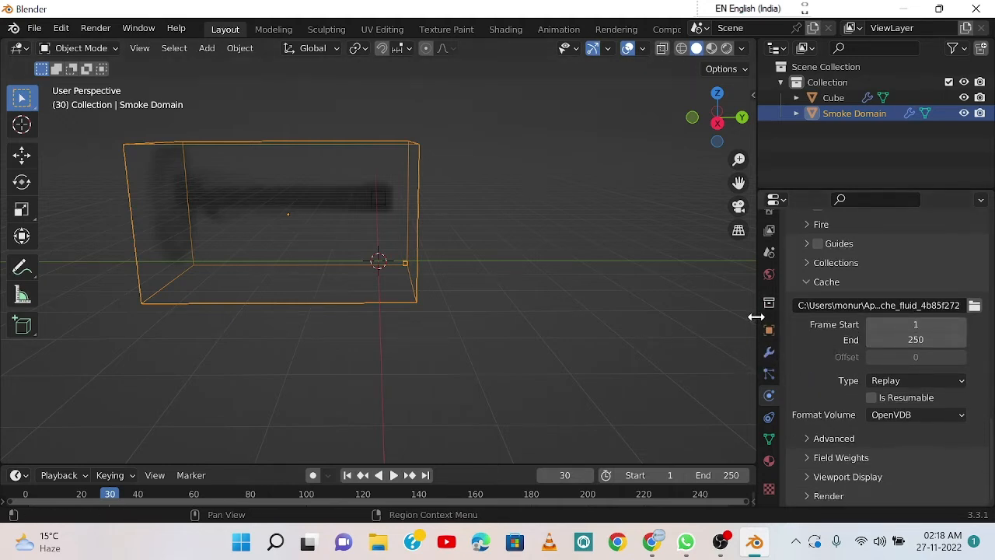
Step: Widen the 3D viewport, show the Sketchfab add-on in the sidebar and activate it
left_click_drag(755, 321, 878, 342)
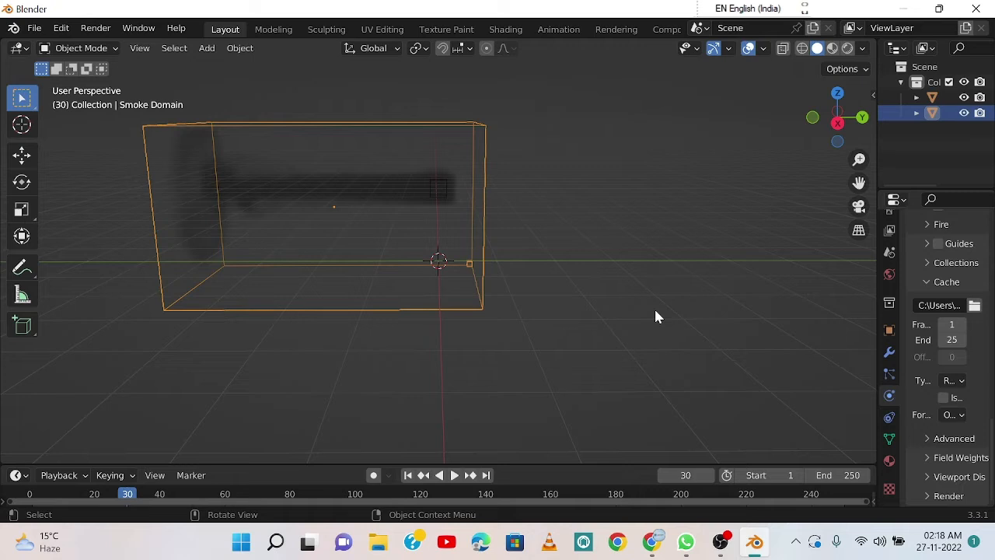
key("n")
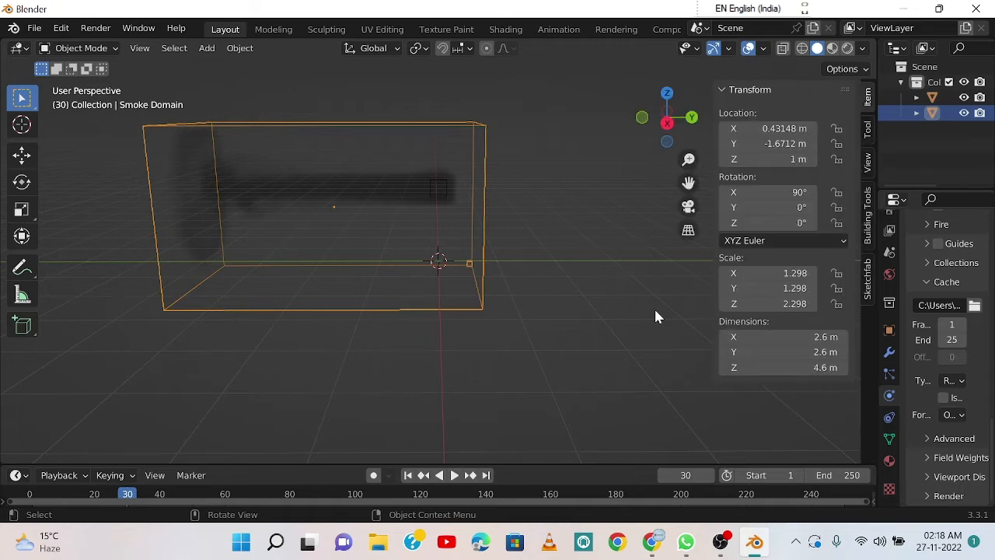
left_click(867, 284)
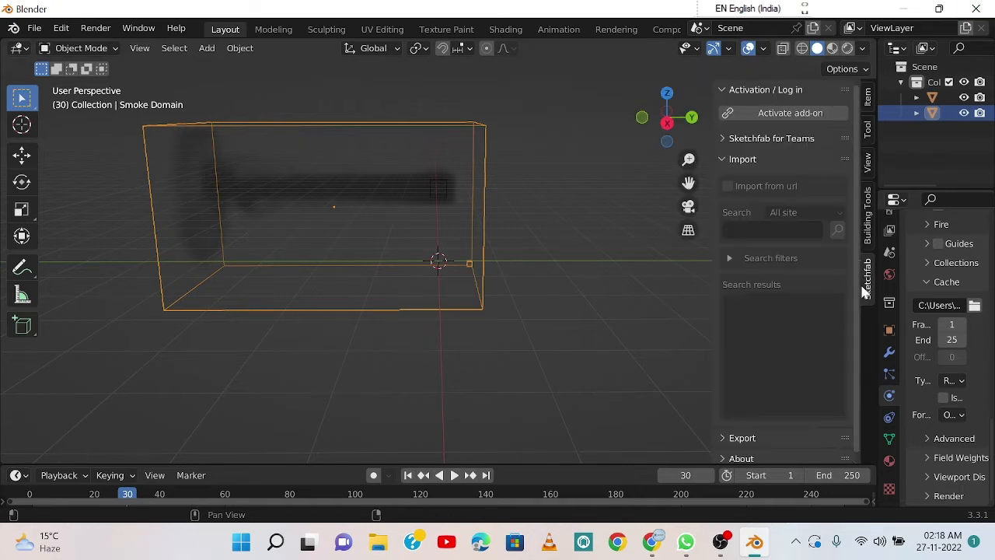
left_click(787, 113)
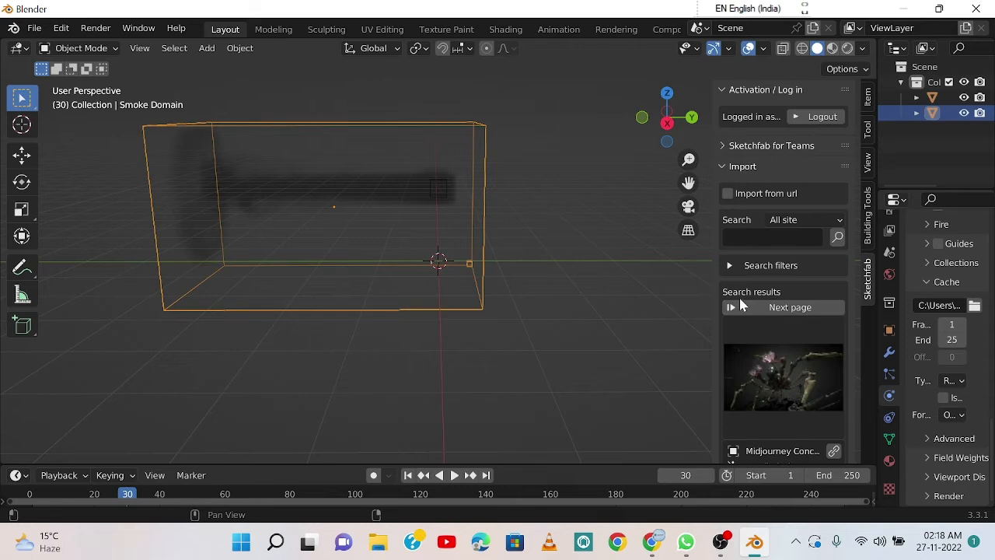
Step: Switch to Chrome, look through the Learn4One channel's uploaded videos on YouTube and close the browser
key("alt+Tab")
scroll(484, 274, "down", 1)
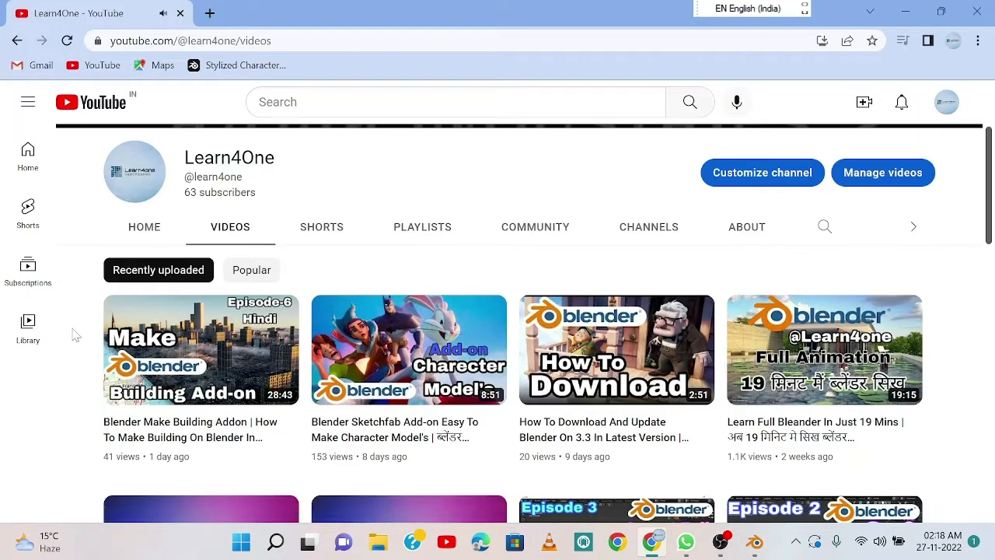
scroll(87, 314, "down", 1)
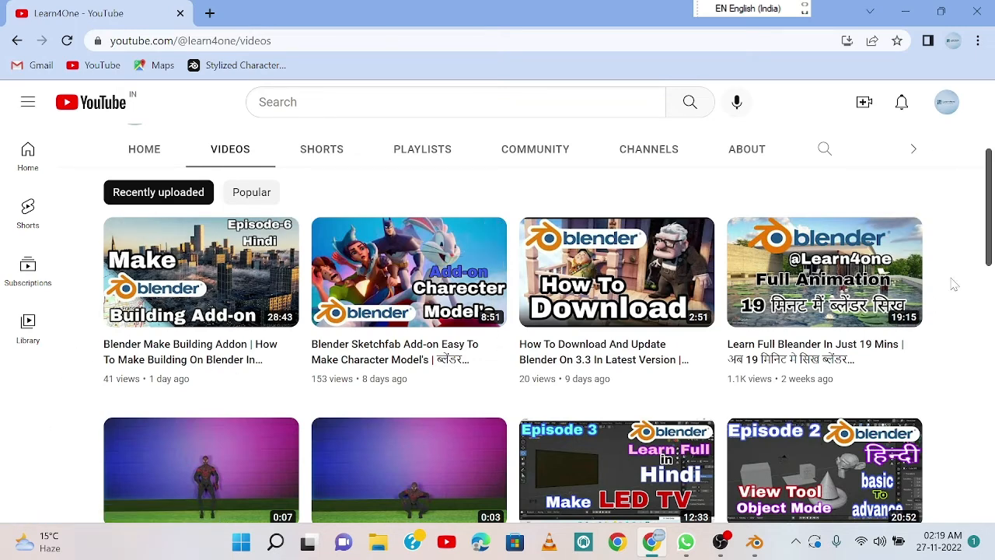
scroll(967, 279, "down", 1)
scroll(968, 278, "up", 1)
left_click(977, 12)
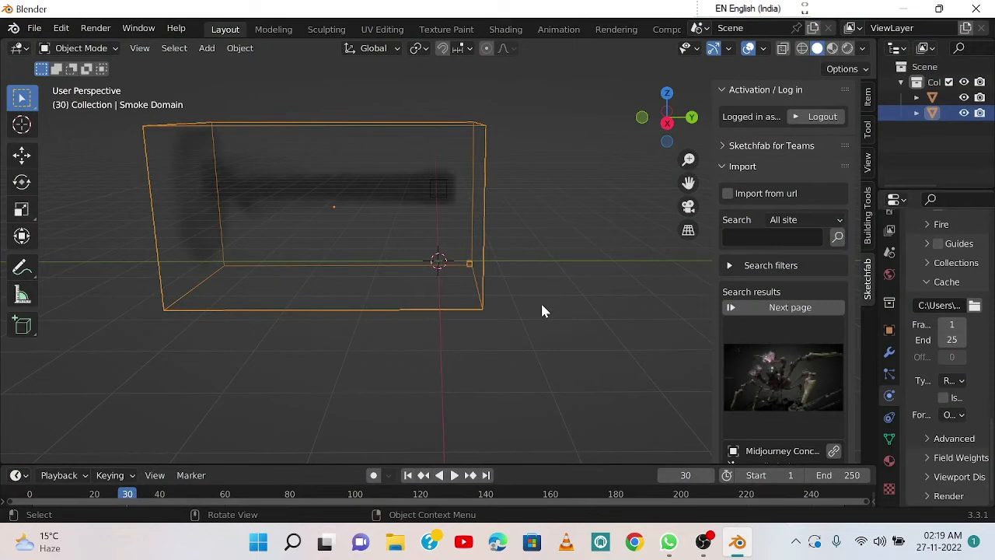
Step: Search all of Sketchfab for models matching "man"
left_click(773, 237)
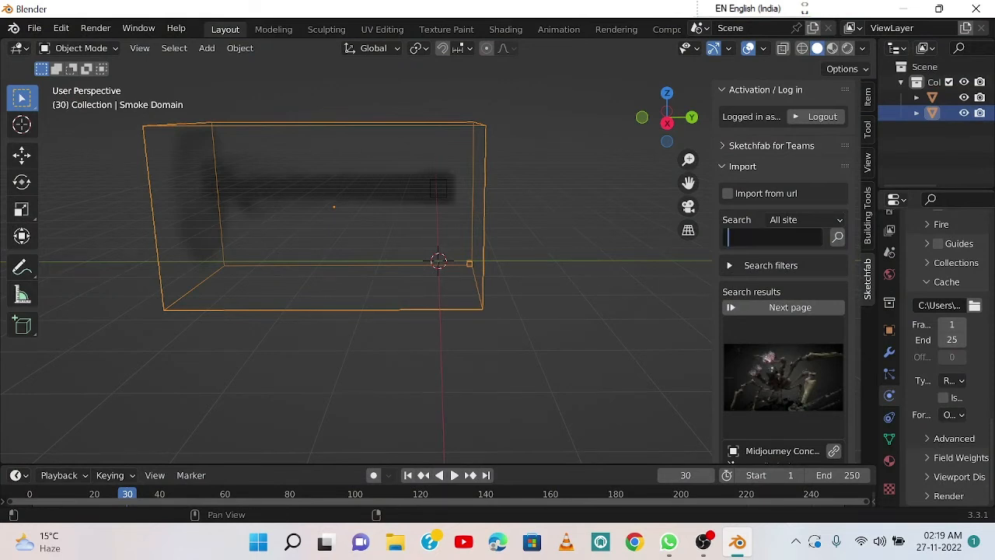
type("maan")
key("Return")
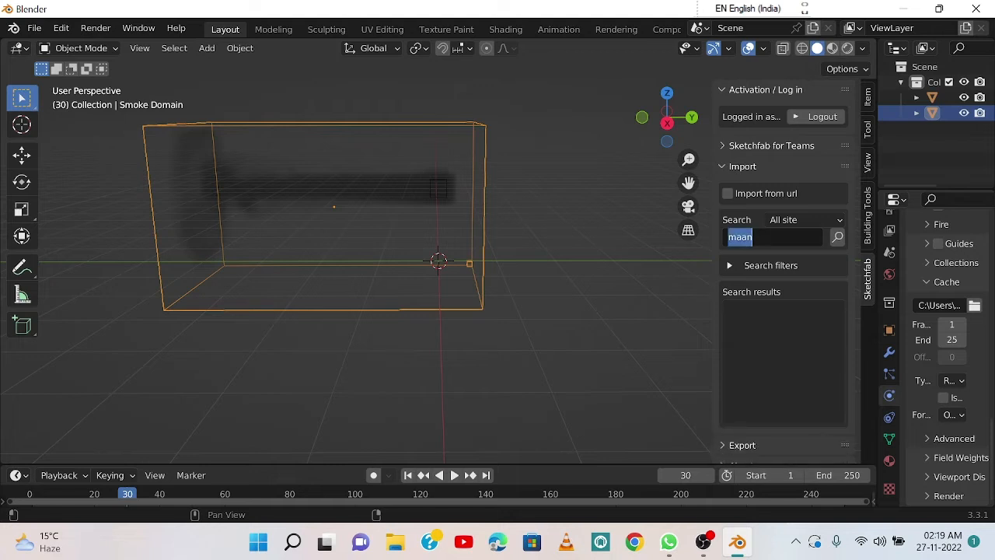
type("man")
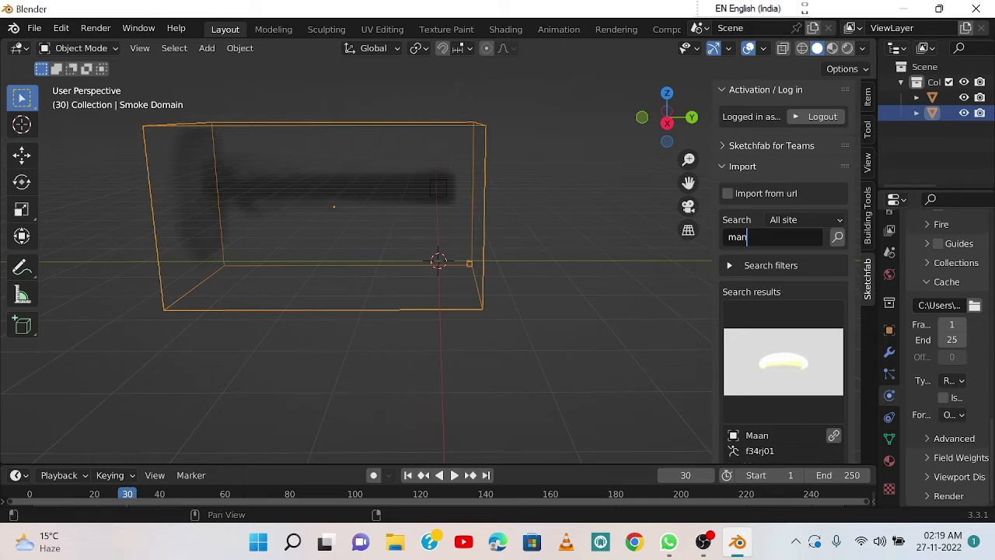
key("Return")
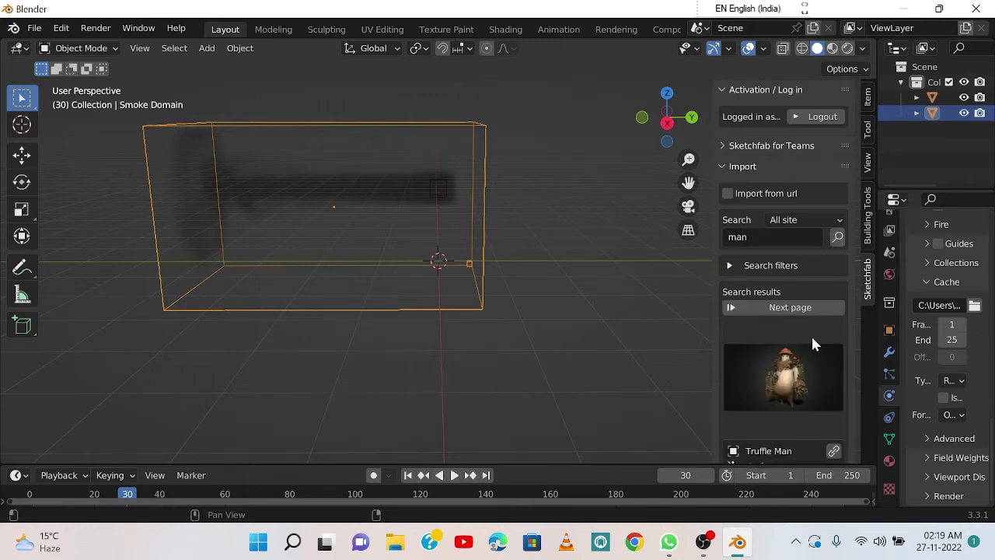
Step: Choose the Bearded Man model from the Sketchfab search results and import it into the scene
left_click(811, 335)
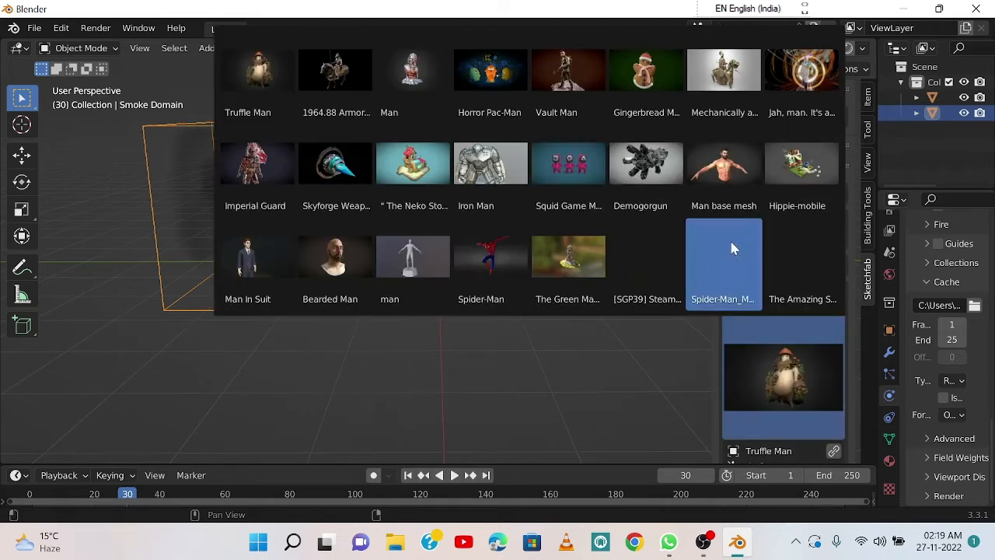
left_click(336, 268)
scroll(788, 379, "down", 2)
scroll(787, 379, "down", 3)
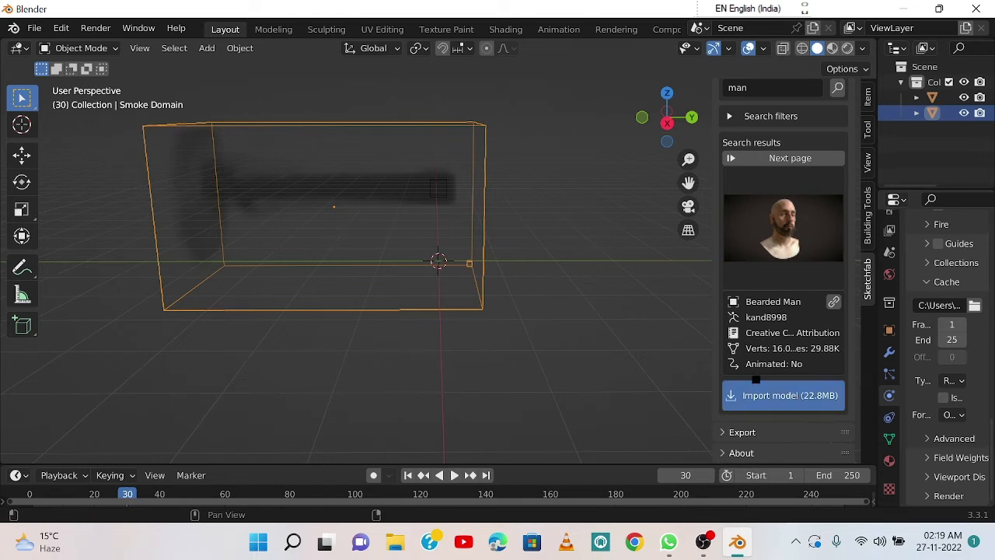
left_click(766, 400)
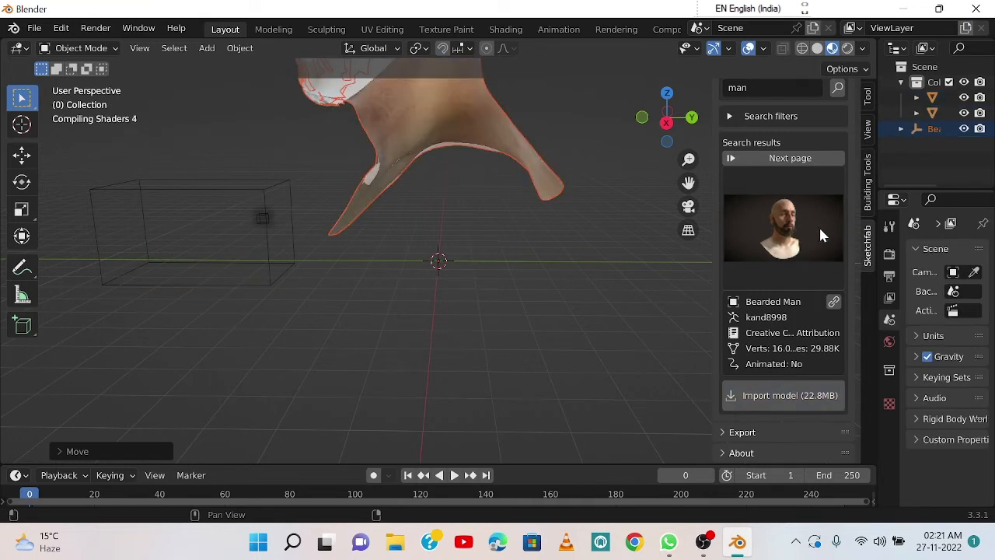
Step: Hide the sidebar and lower the imported bearded man bust about 5 m along the Z axis
key("n")
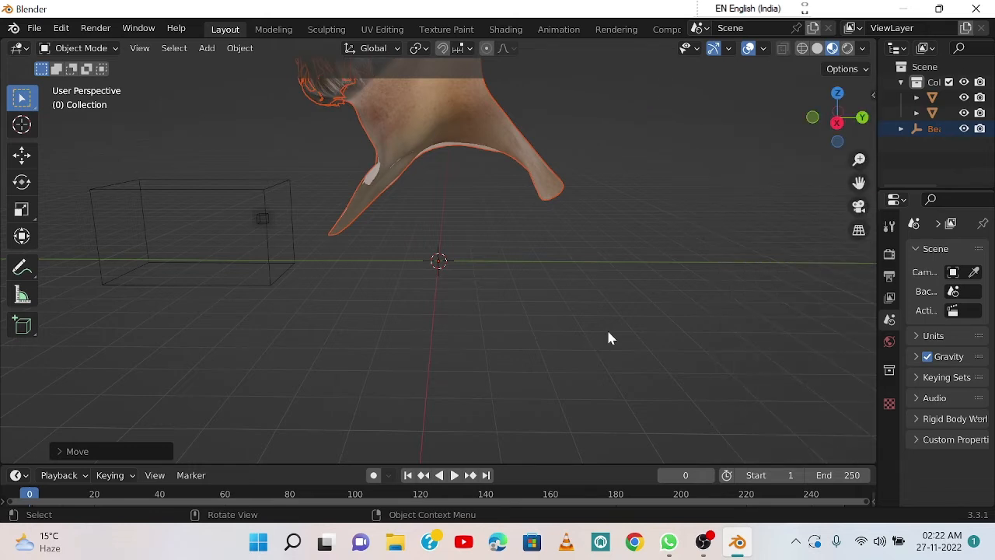
scroll(562, 238, "down", 4)
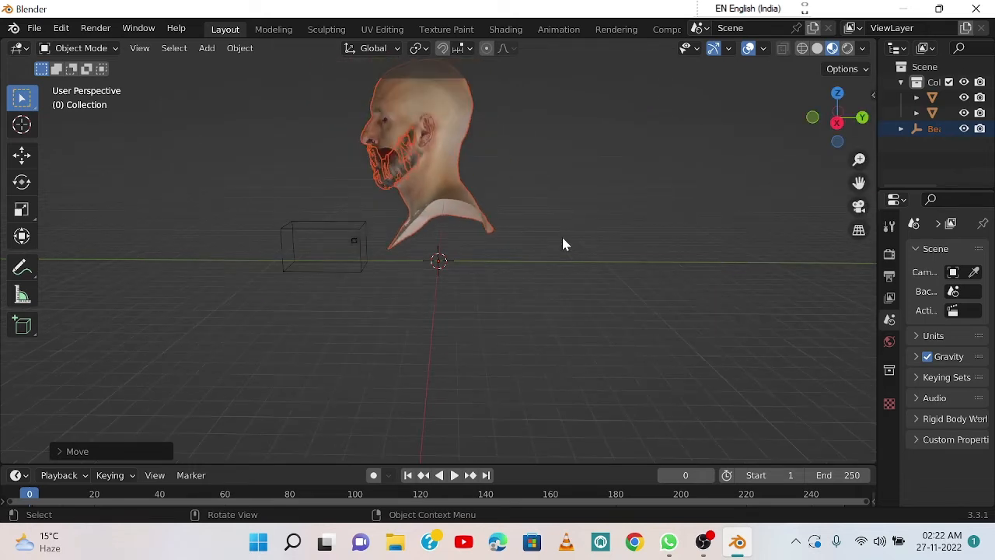
scroll(562, 237, "up", 2)
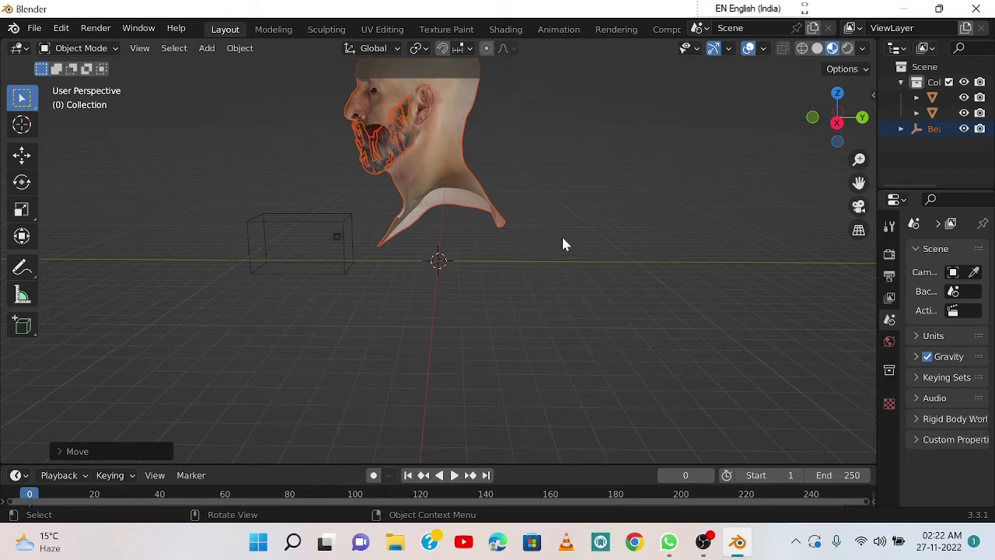
key("g")
key("z")
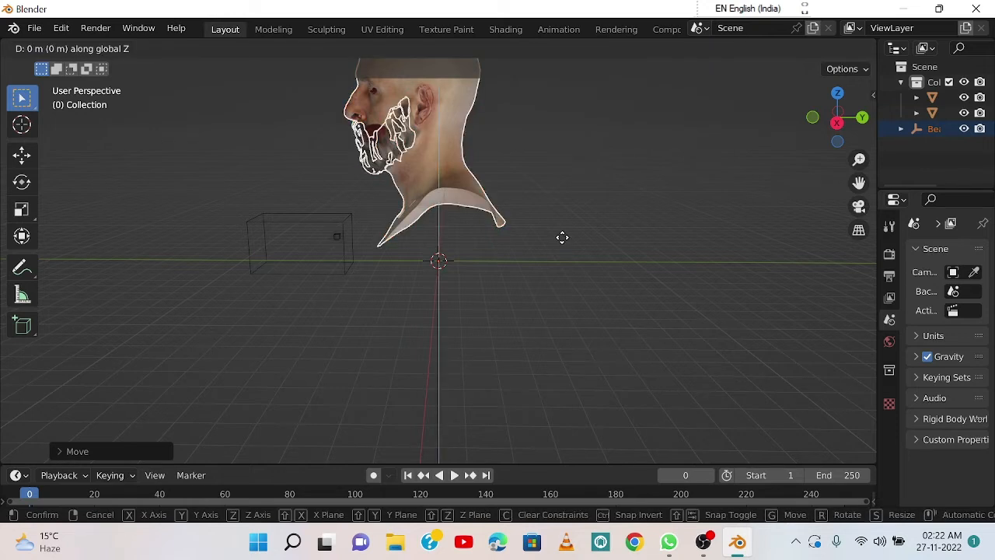
left_click(542, 333)
middle_click_drag(471, 311, 648, 296)
left_click(609, 294)
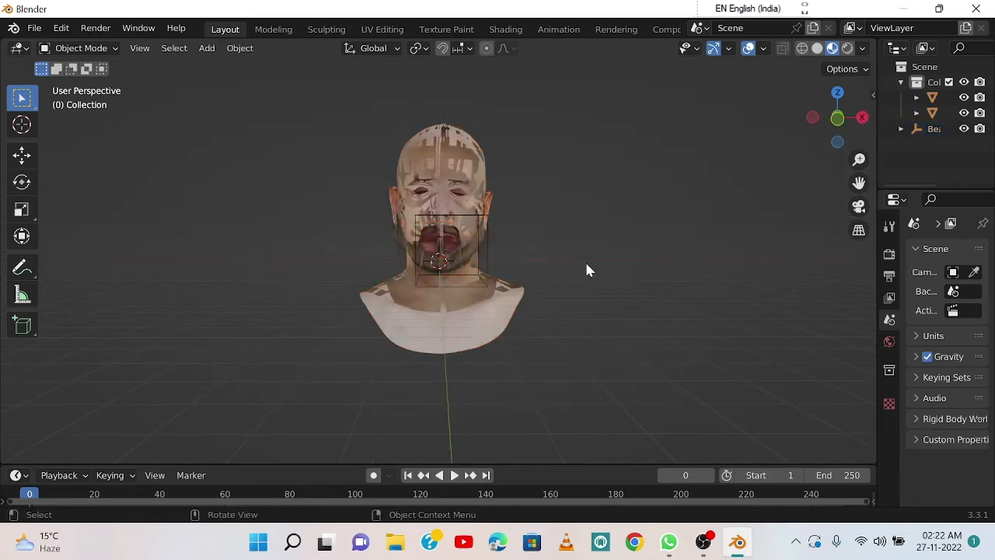
middle_click_drag(586, 267, 412, 282)
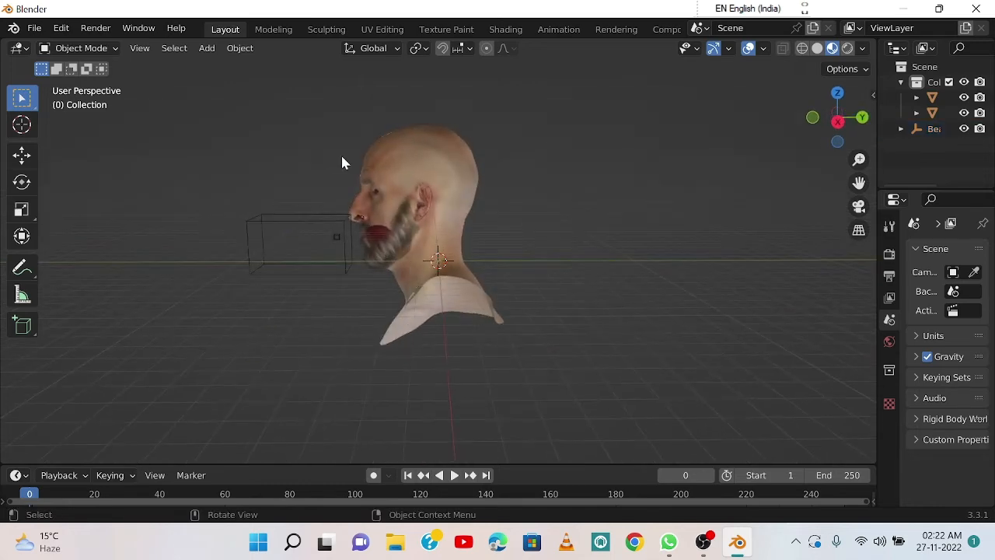
left_click_drag(342, 107, 521, 352)
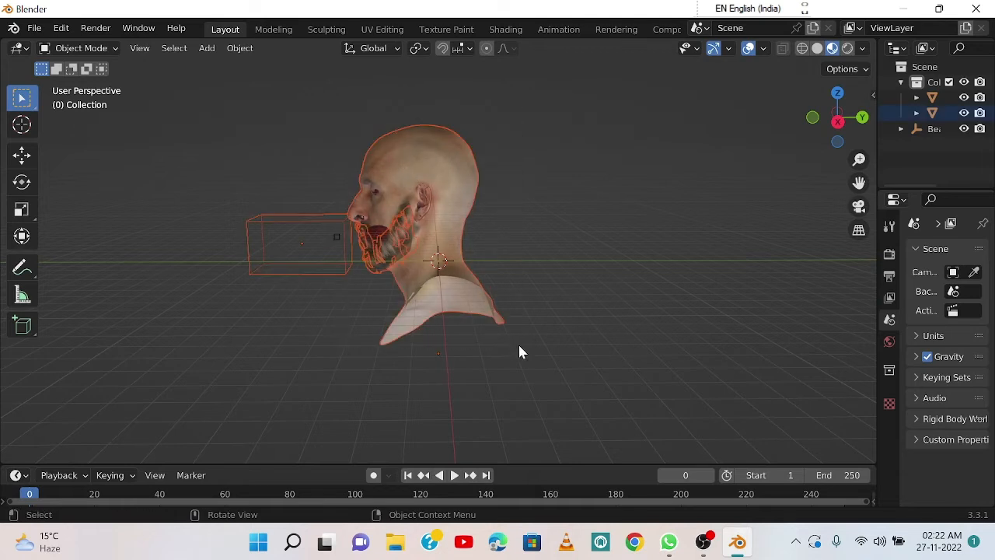
left_click(542, 281)
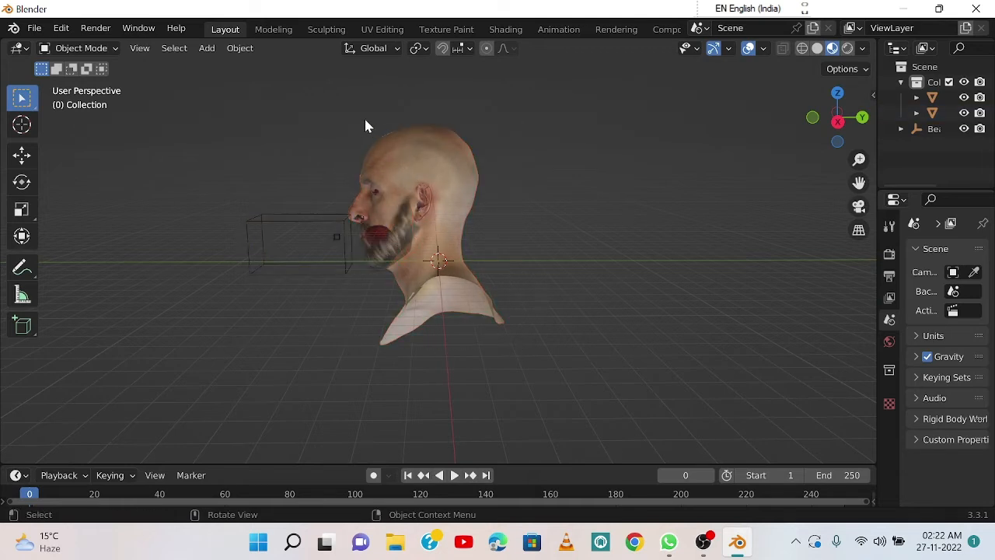
left_click_drag(366, 121, 510, 343)
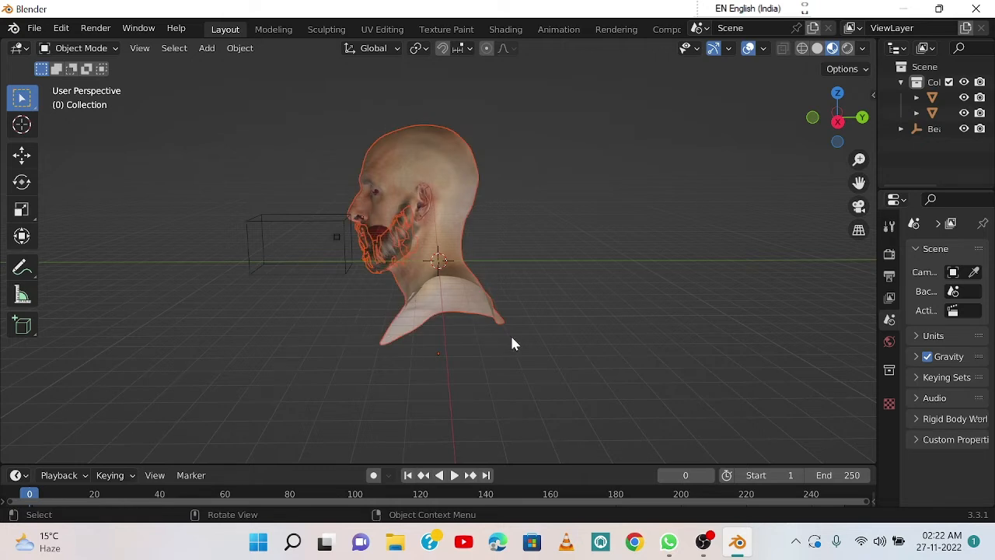
key("ctrl")
key("alt")
key("alt")
key("alt+a")
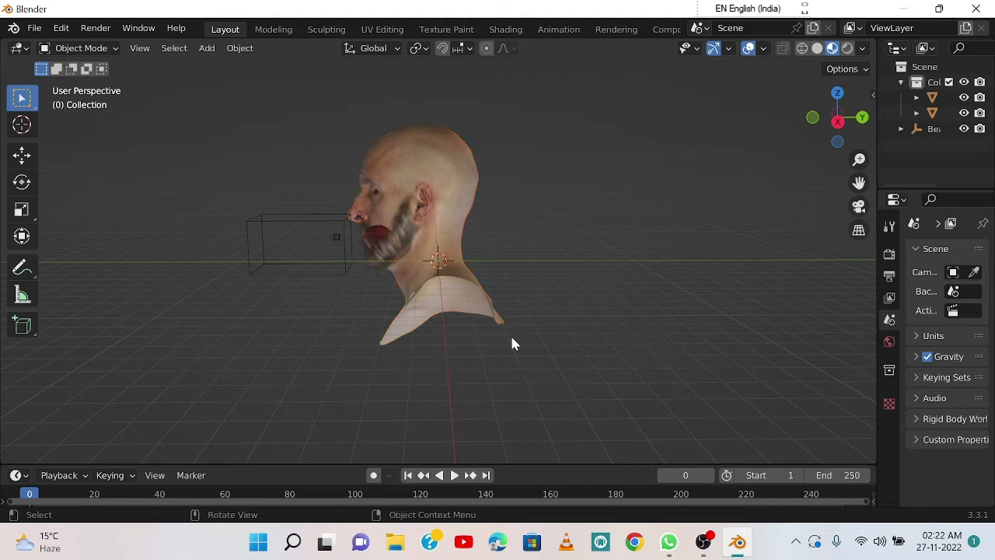
Step: Join the bust's head and beard meshes into one object, with the head as the active mesh
left_click_drag(346, 121, 449, 183)
left_click(470, 261)
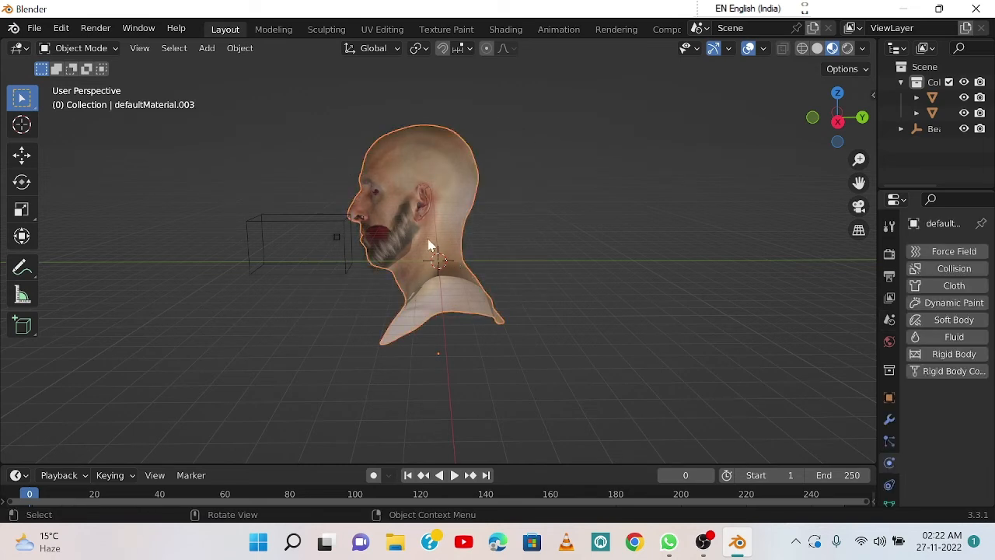
key("alt+a")
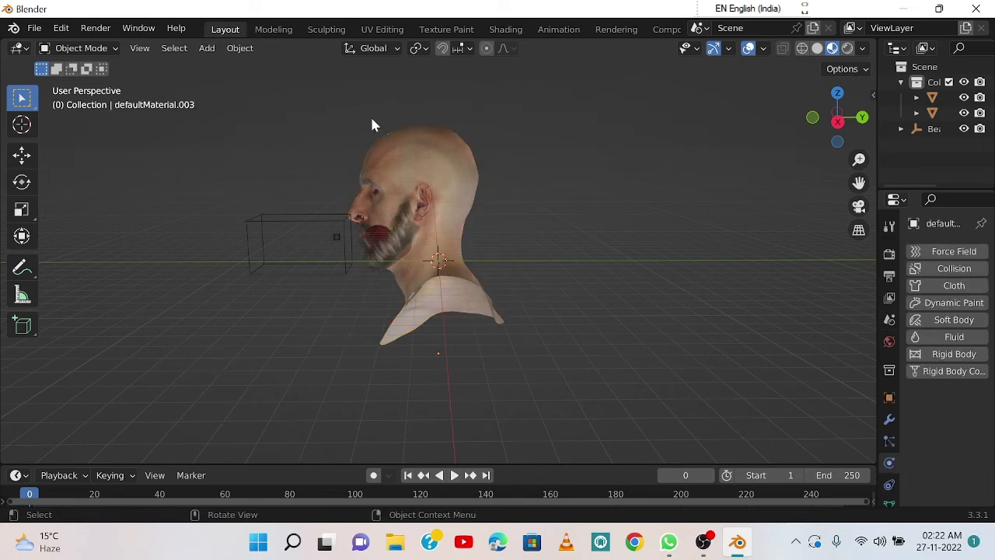
left_click_drag(372, 118, 522, 355)
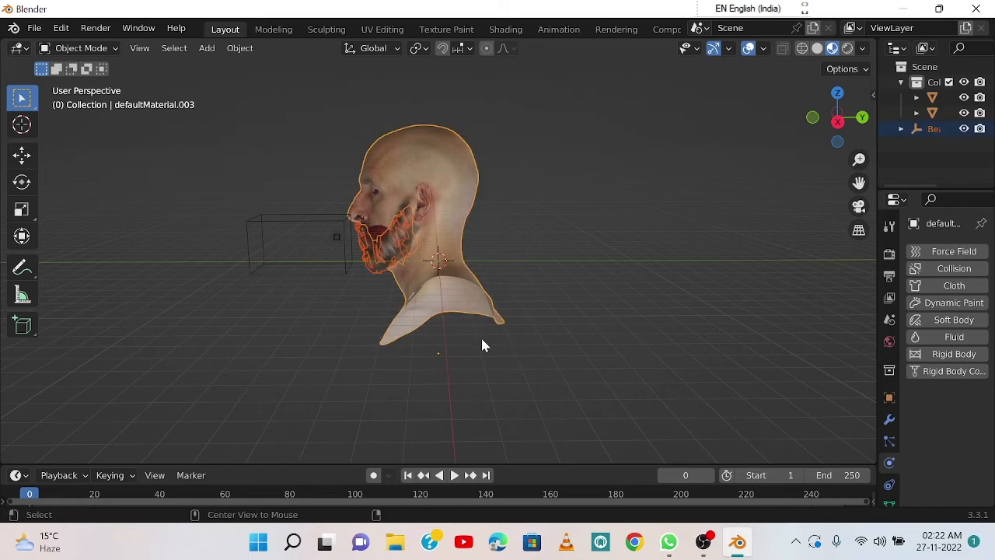
key("ctrl+j")
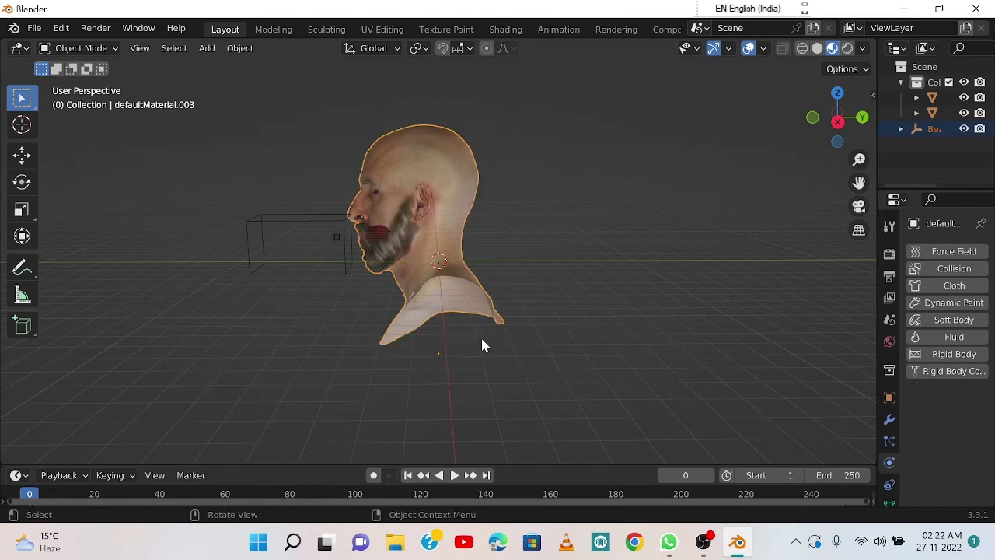
left_click(532, 303)
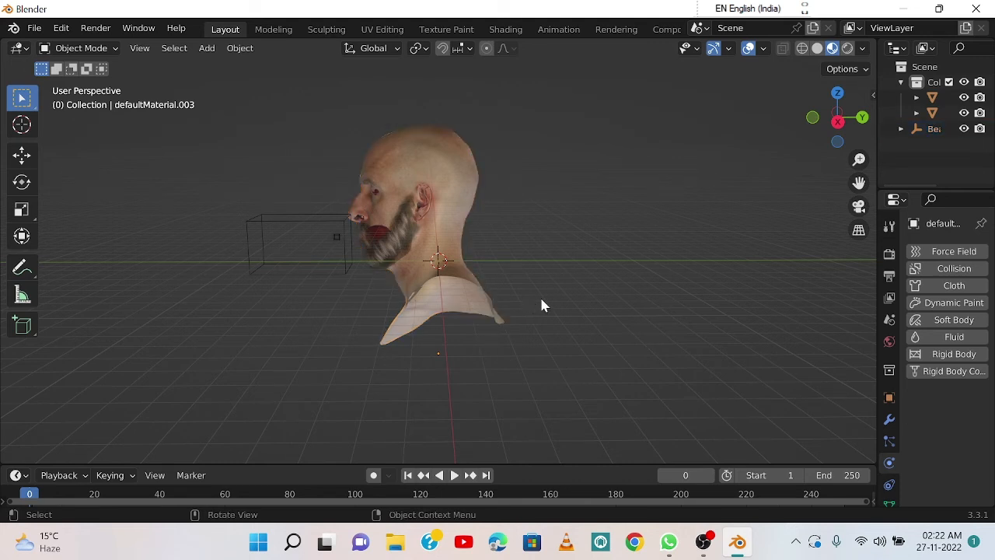
Step: Switch the viewport shading from material preview to Solid for the bust
middle_click_drag(469, 318, 518, 313)
left_click(489, 303)
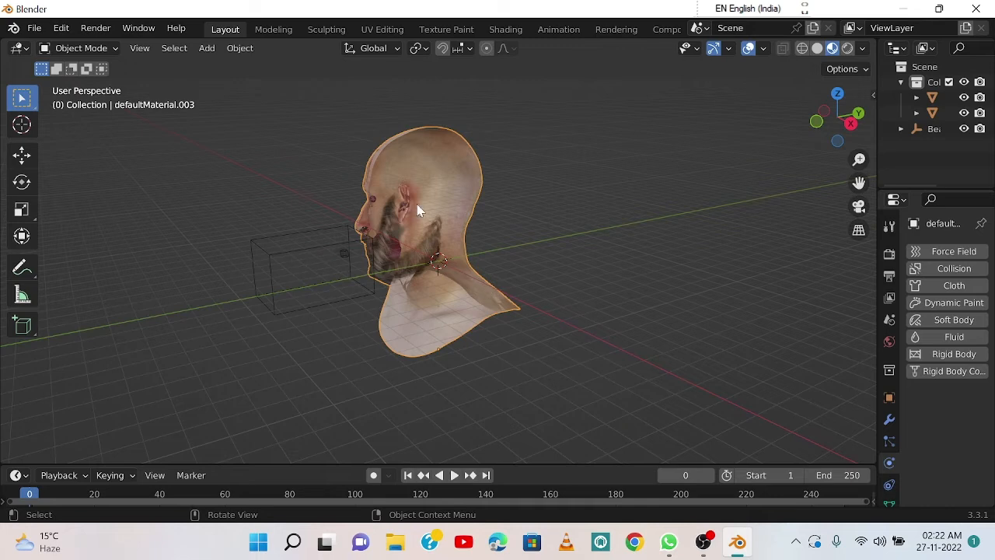
middle_click_drag(418, 205, 637, 228)
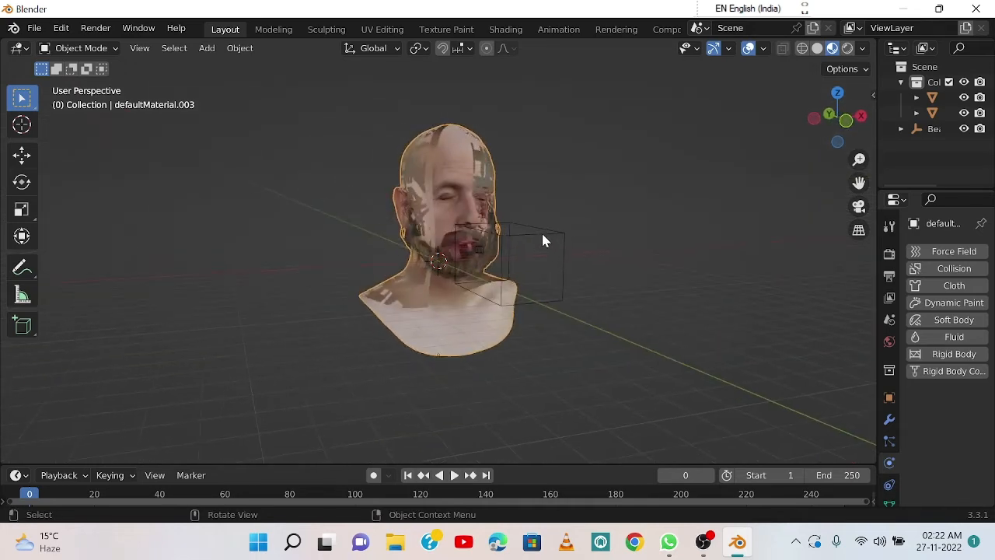
scroll(539, 229, "up", 4)
middle_click_drag(586, 201, 728, 147)
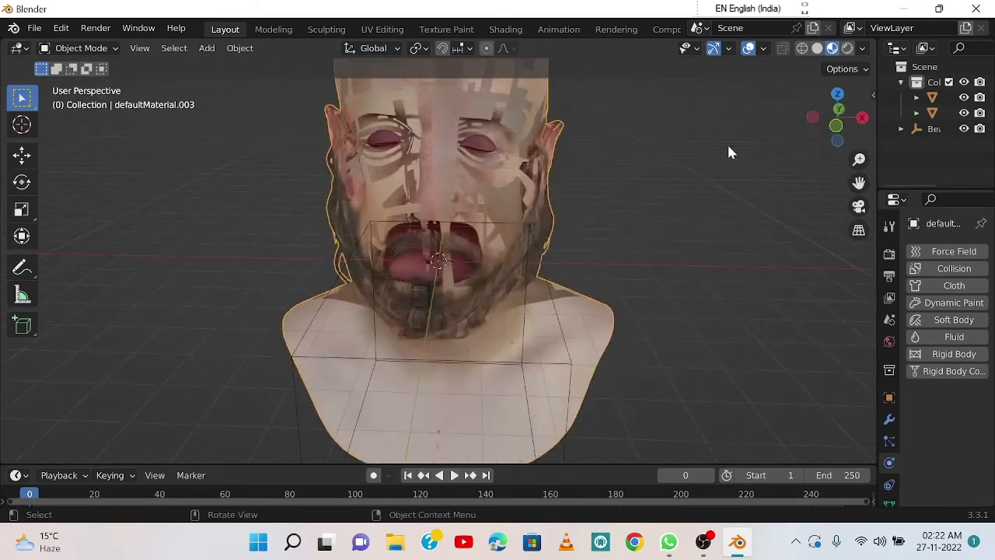
left_click(818, 48)
Step: Scale the smoke domain box in front of the face uniformly by about 1.65
mouse_move(597, 236)
middle_mouse_down()
mouse_move(493, 229)
mouse_move(513, 222)
middle_mouse_up()
middle_click_drag(506, 307, 425, 302)
left_click(296, 209)
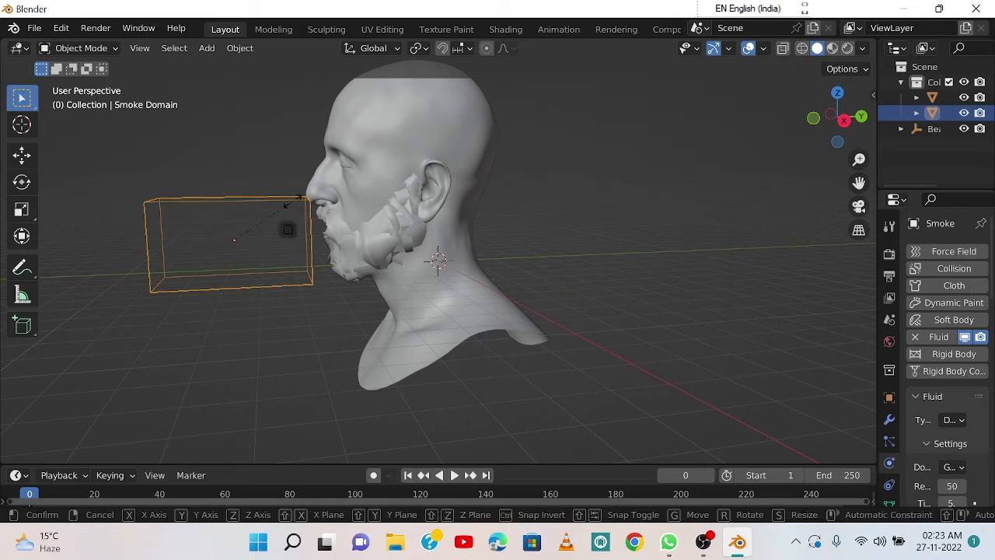
key("s")
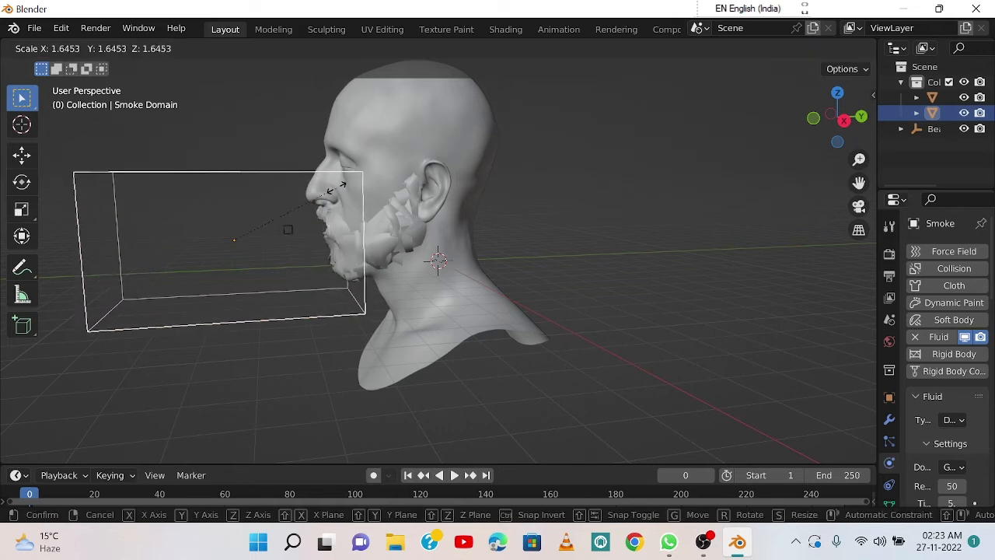
left_click(336, 195)
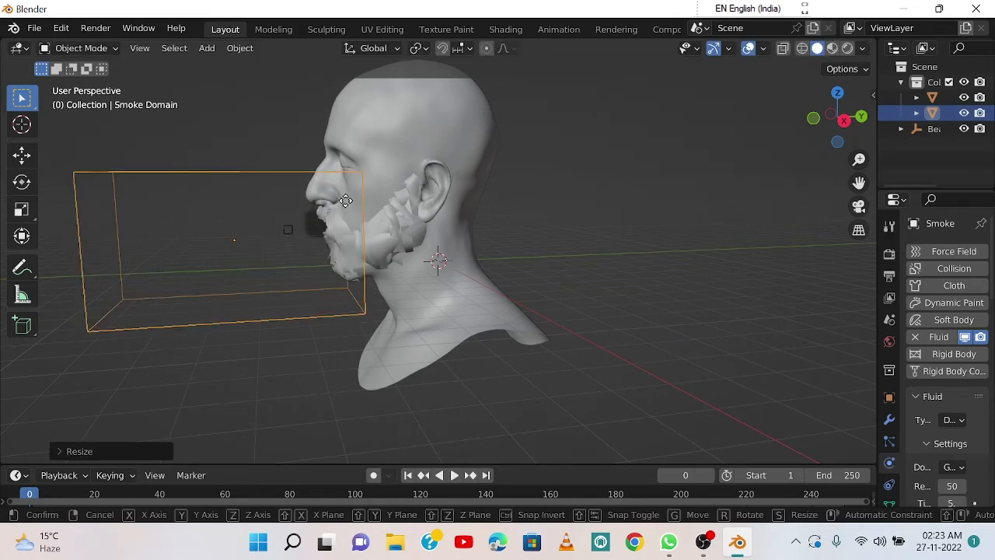
Step: Move the smoke domain about 0.23 m along its local Z axis, away from the face
key("g")
key("z")
key("z")
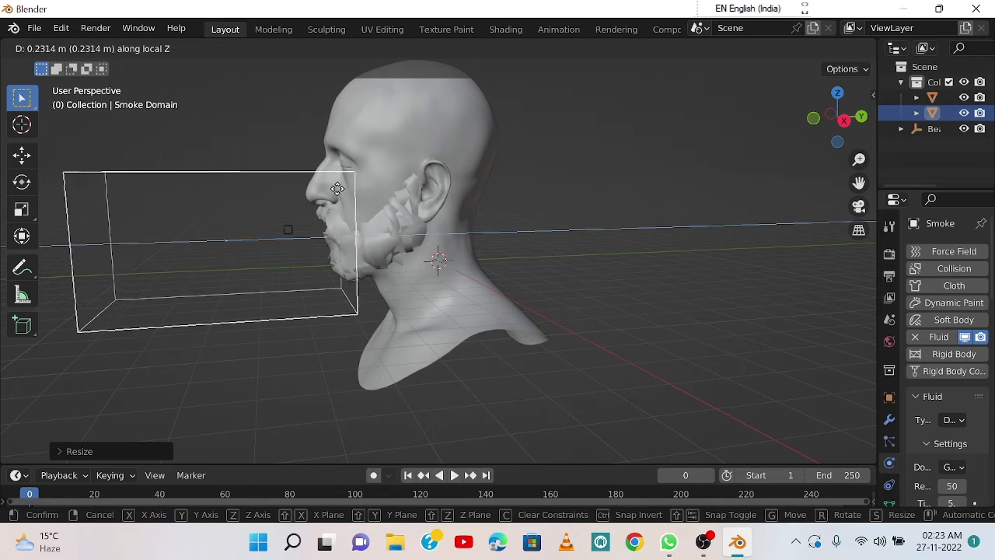
key("Escape")
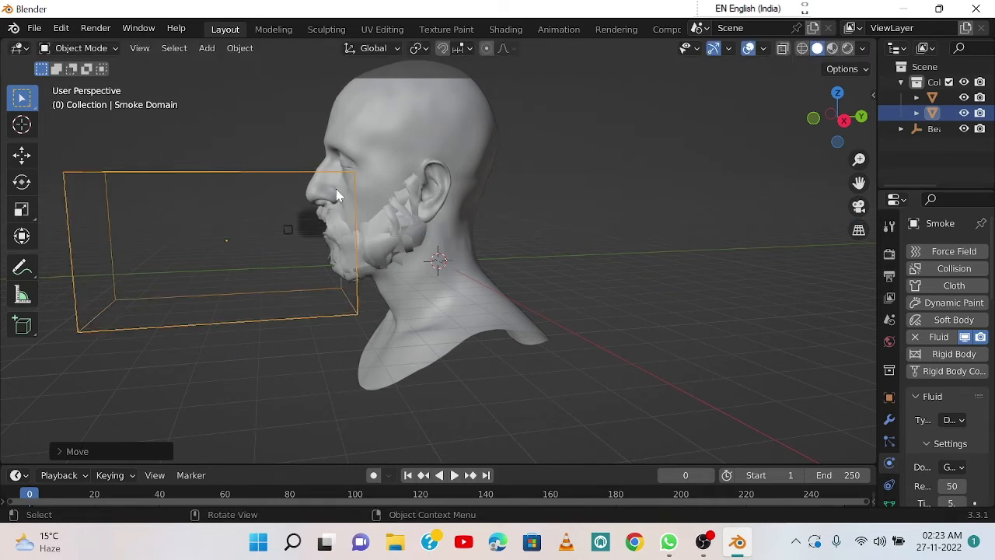
Step: Raise the smoke domain about 0.55 m along the global Z axis
key("g")
key("z")
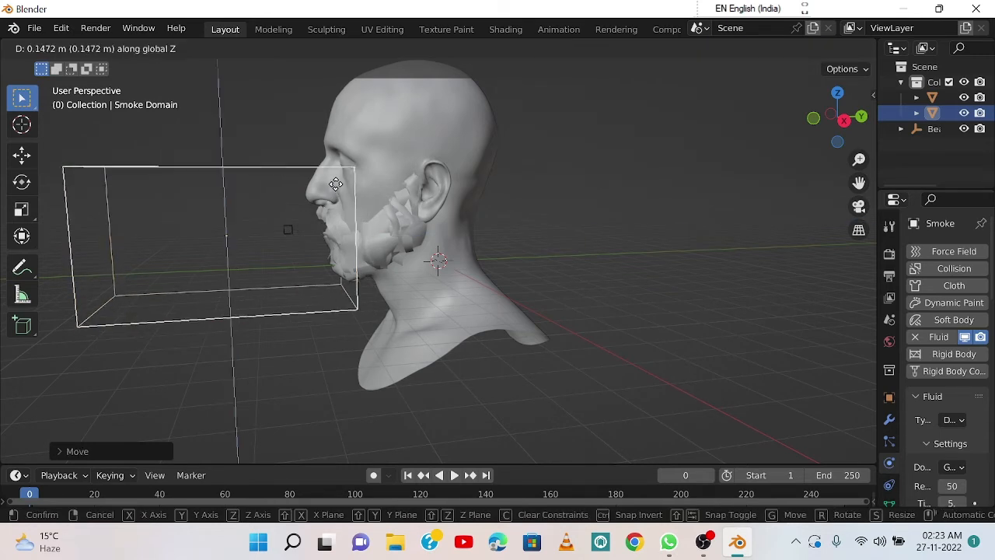
key("z")
key("z")
key("z")
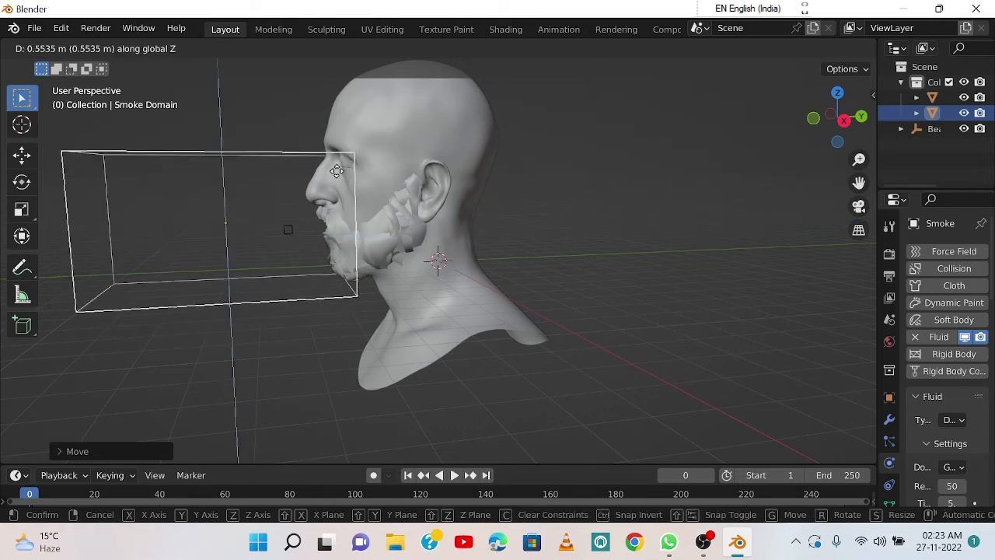
left_click(338, 175)
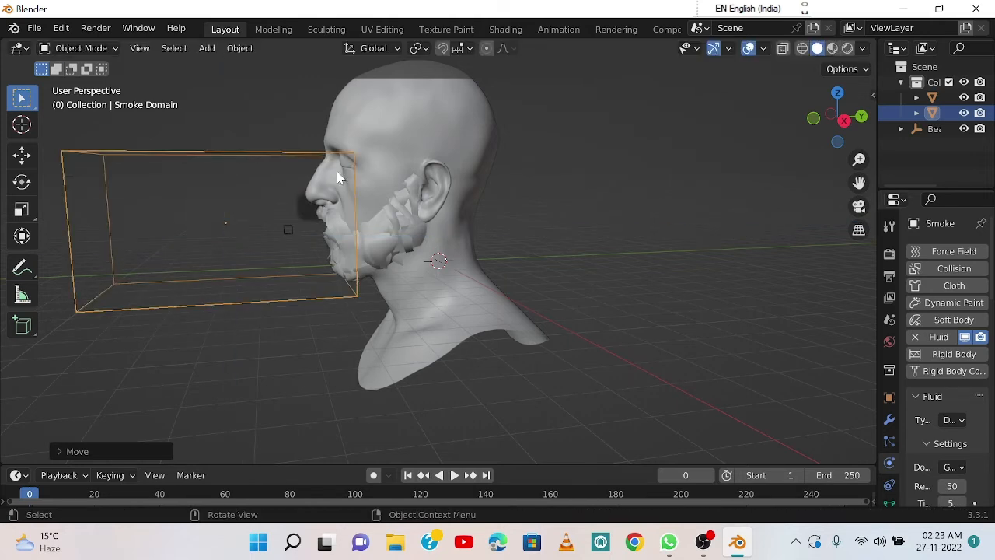
Step: Move the small smoke emitter cube along the global Y axis, from in front of the face into the bust's head at mouth height
left_click(286, 229)
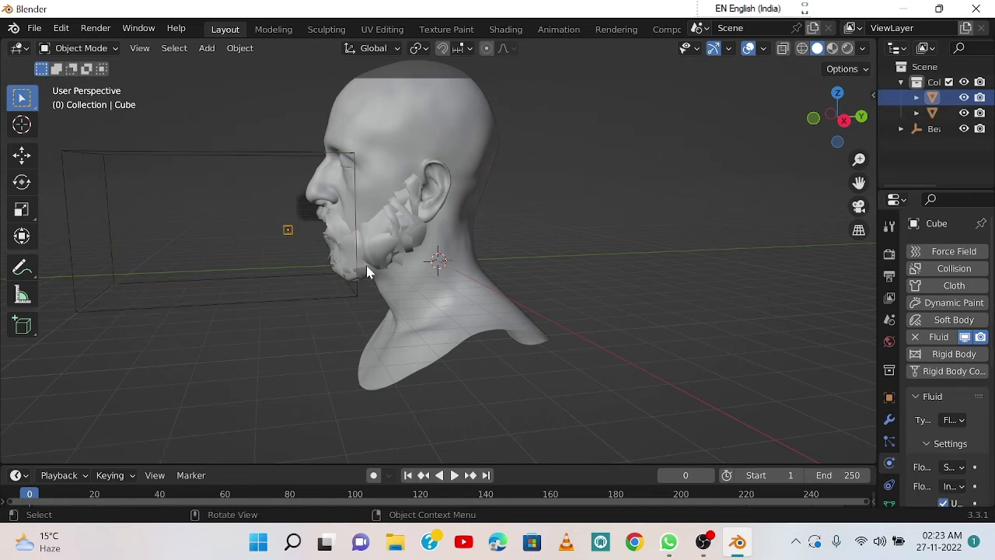
middle_click_drag(369, 270, 483, 274)
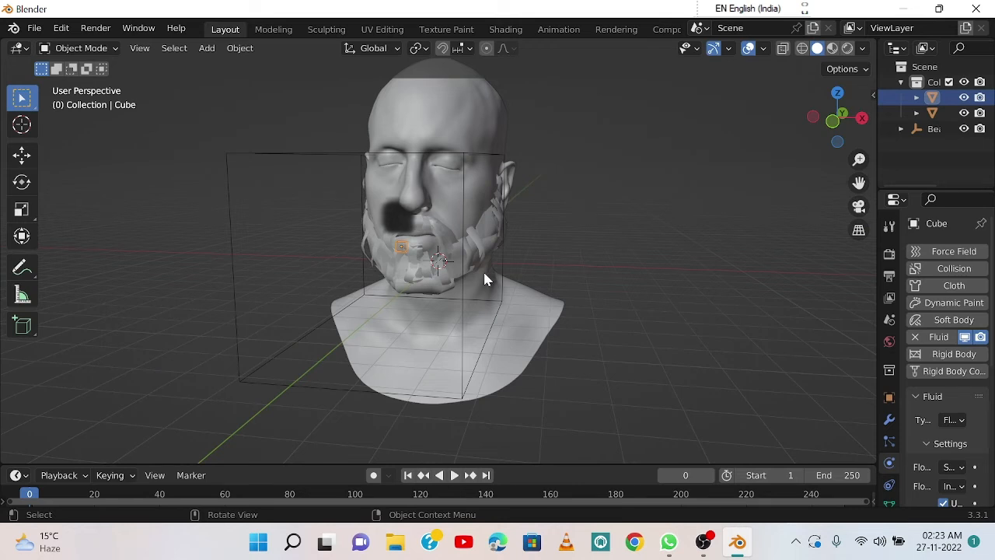
scroll(429, 256, "up", 3)
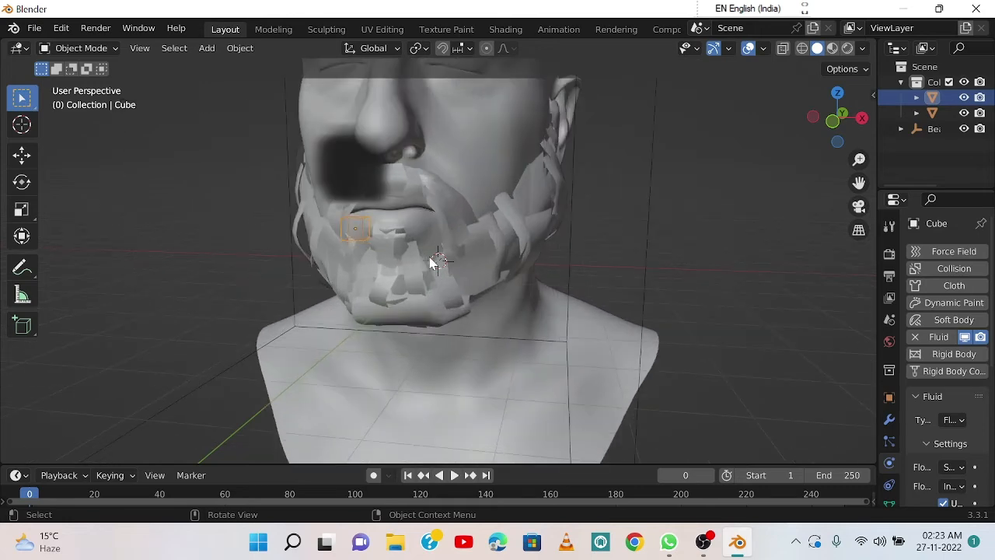
middle_click_drag(445, 229, 409, 234)
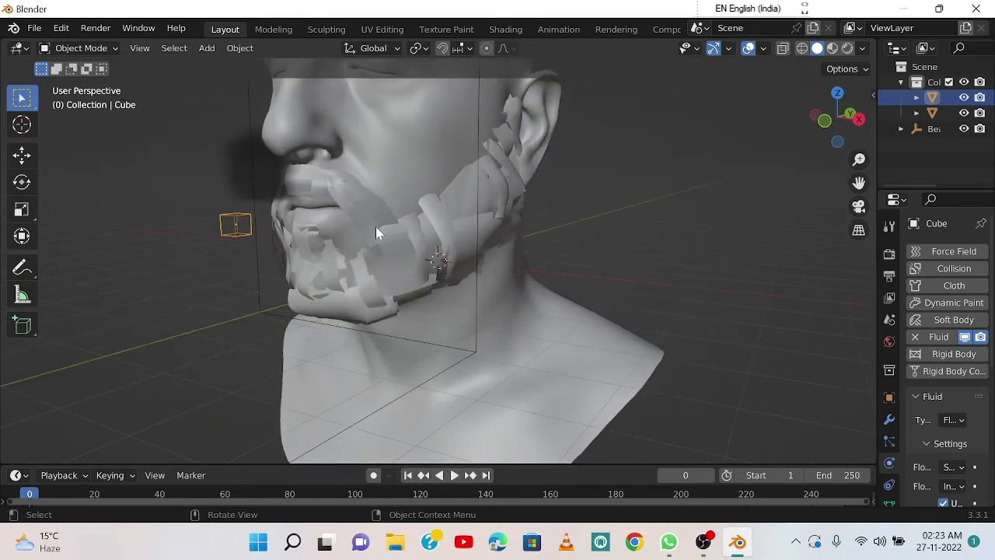
middle_click_drag(348, 226, 352, 238)
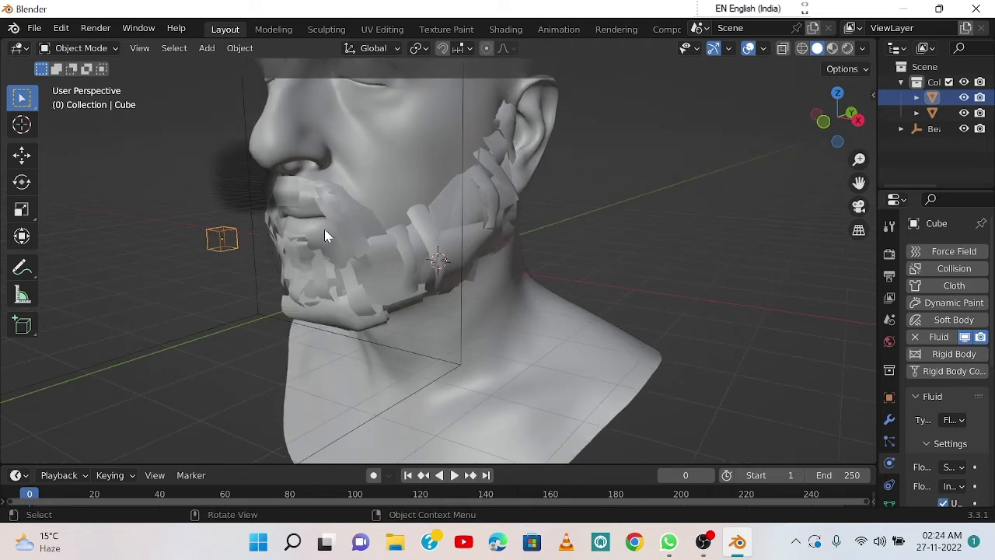
key("g")
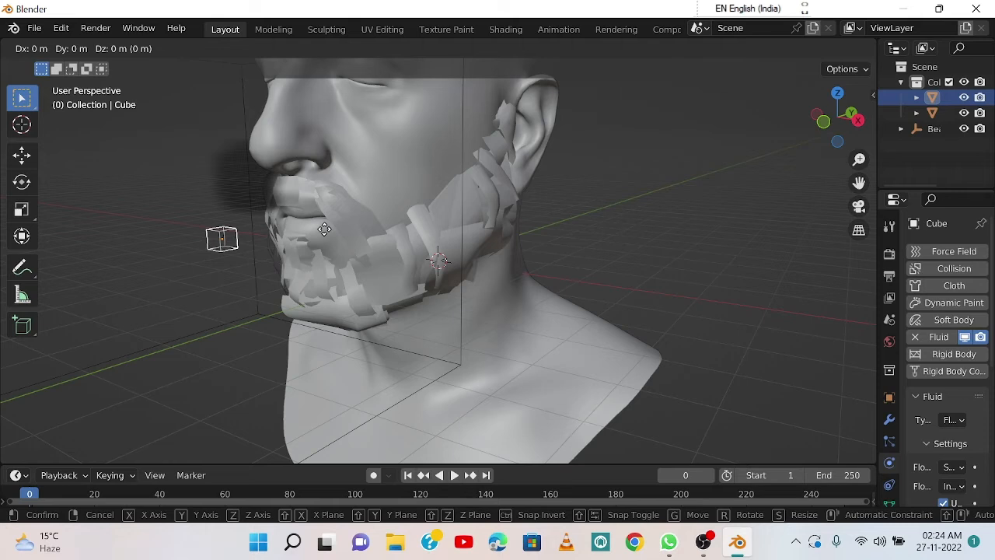
key("y")
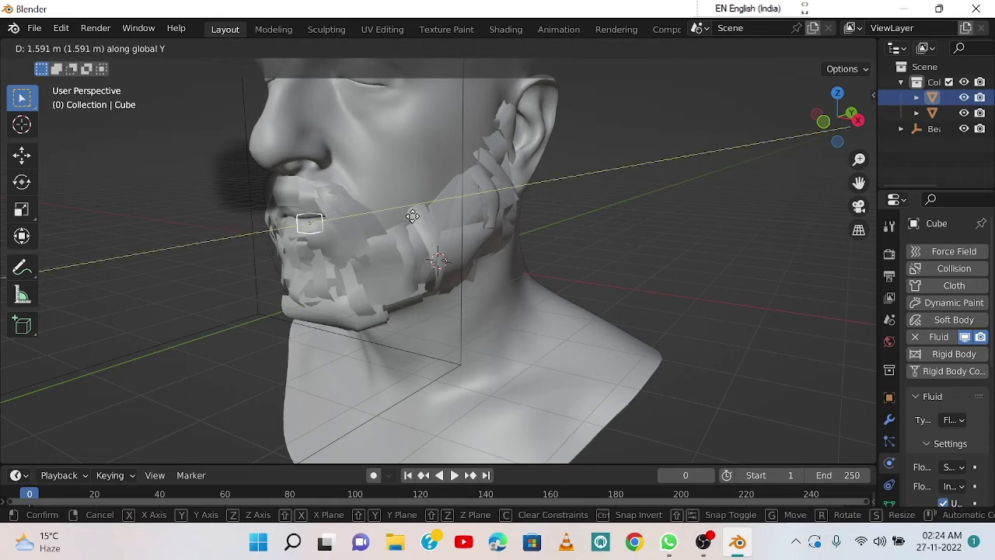
left_click(442, 211)
middle_click_drag(441, 212, 354, 218)
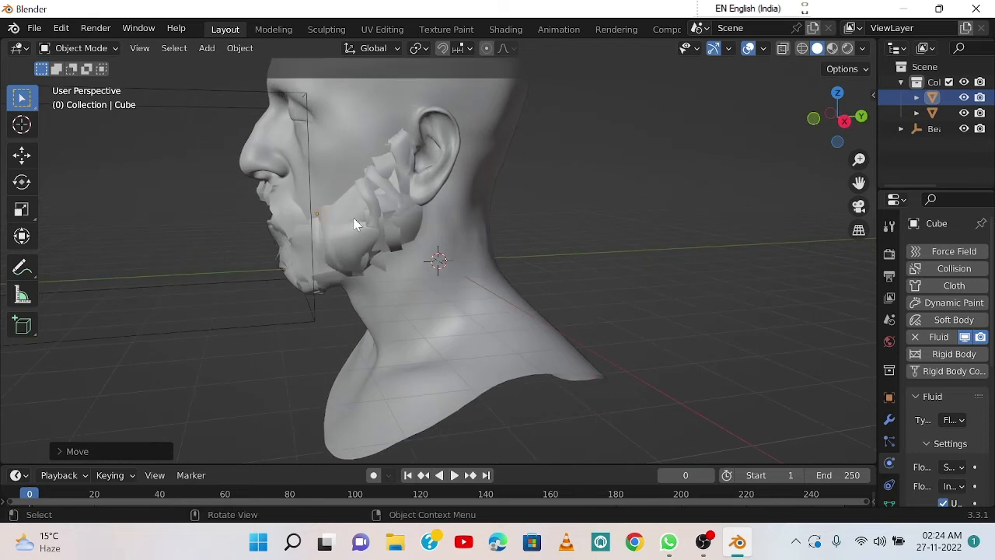
Step: Move the emitter cube back along the global Y axis so that it sits just behind the lips
key("g")
key("y")
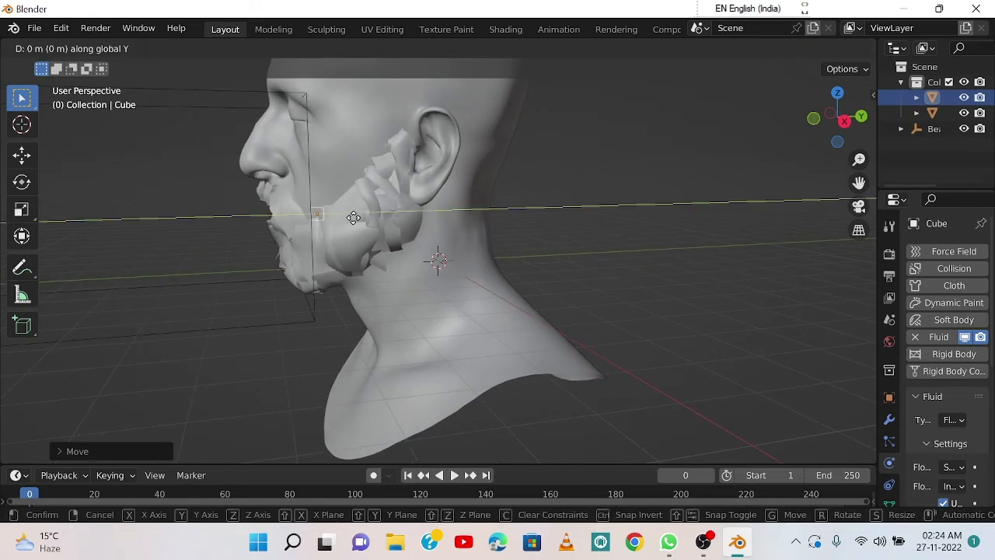
left_click(323, 227)
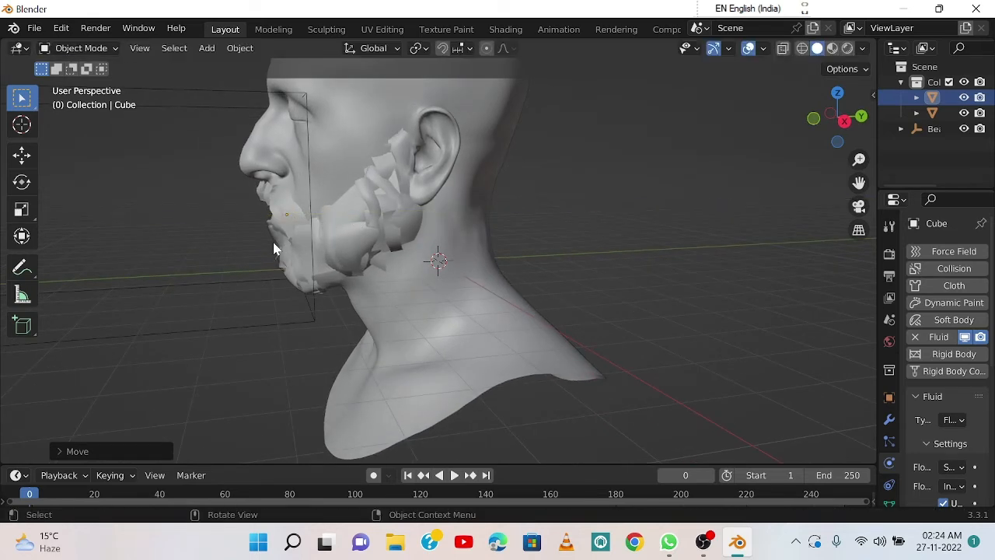
middle_click_drag(323, 227, 319, 261)
Step: Play the simulation to check the smoke blowing out of the mouth, stop at frame 46 and clear the selection
scroll(264, 218, "down", 4)
key("space")
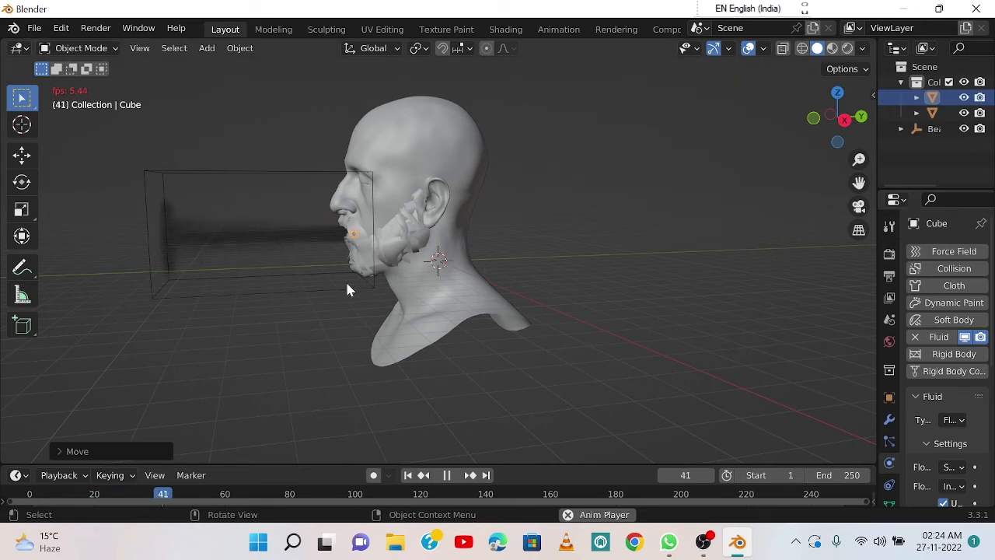
key("space")
middle_click_drag(345, 280, 370, 286)
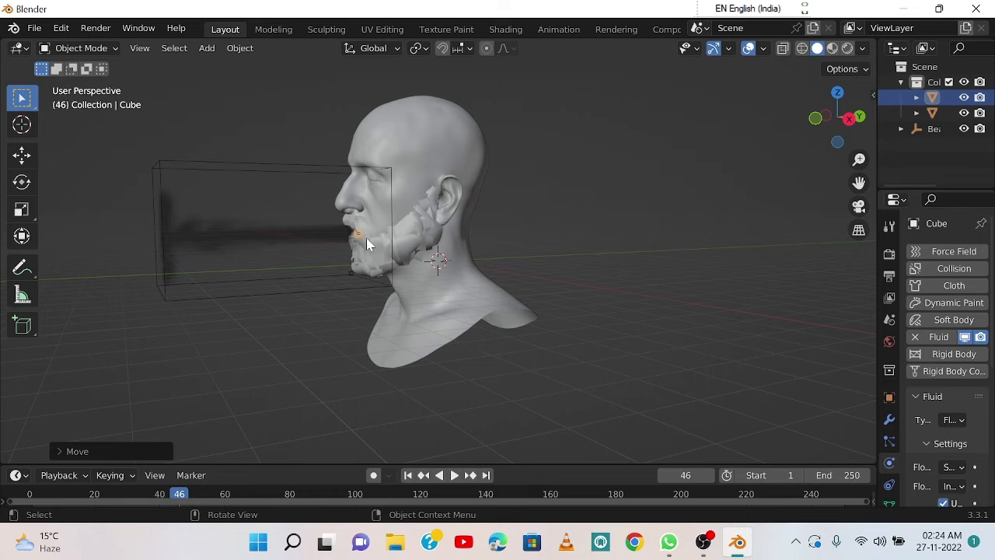
left_click(309, 239)
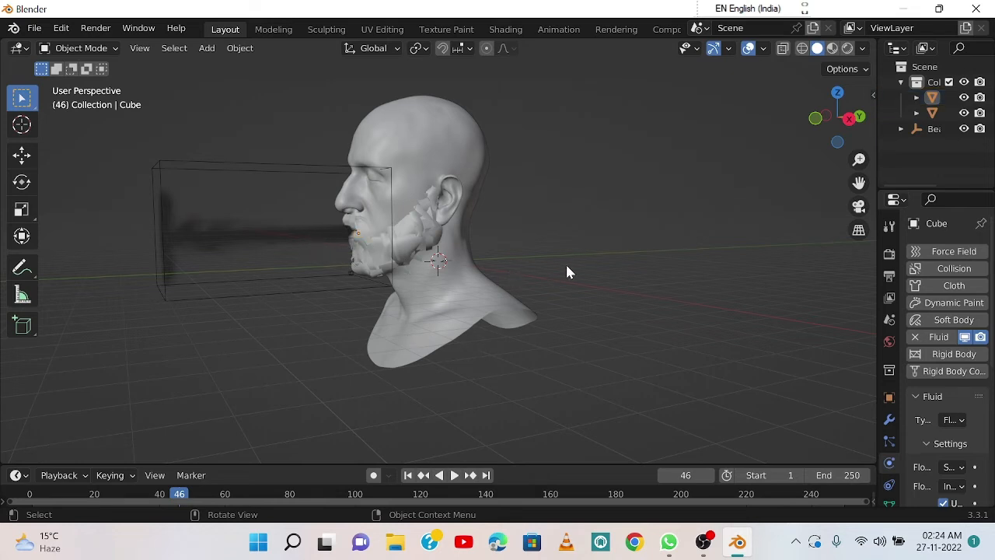
Step: Open the Shading workspace and select the smoke domain to bring its volume material nodes into view
left_click(505, 29)
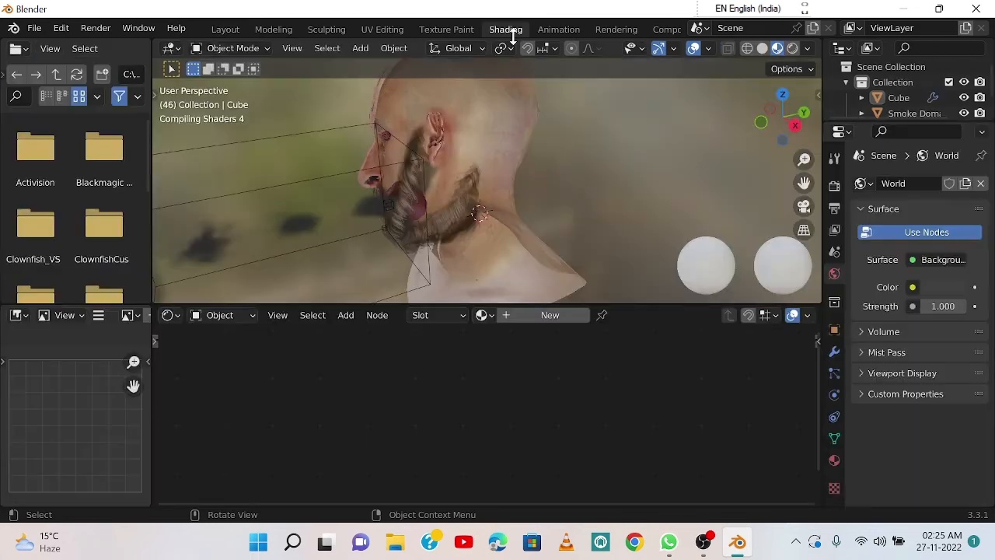
middle_click_drag(571, 206, 529, 189)
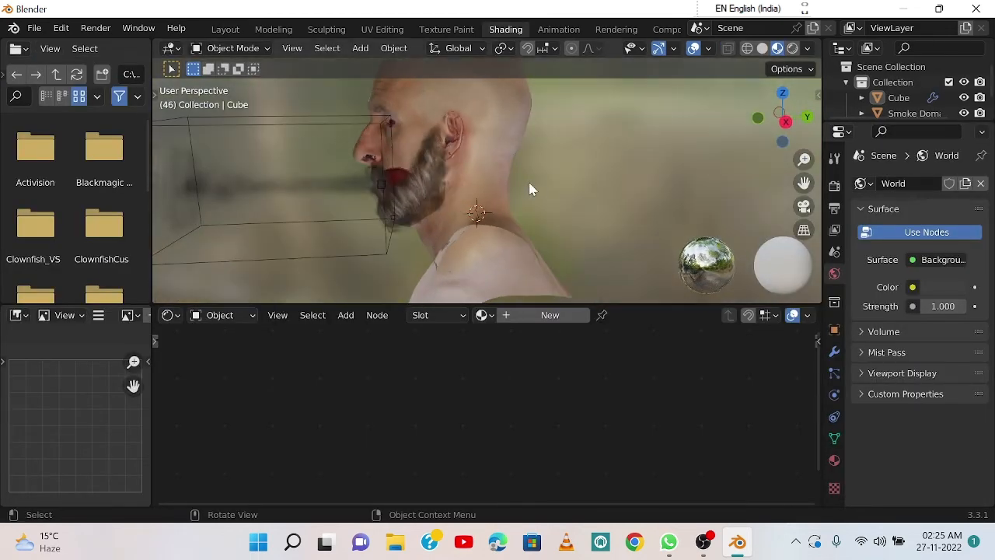
scroll(528, 189, "down", 2)
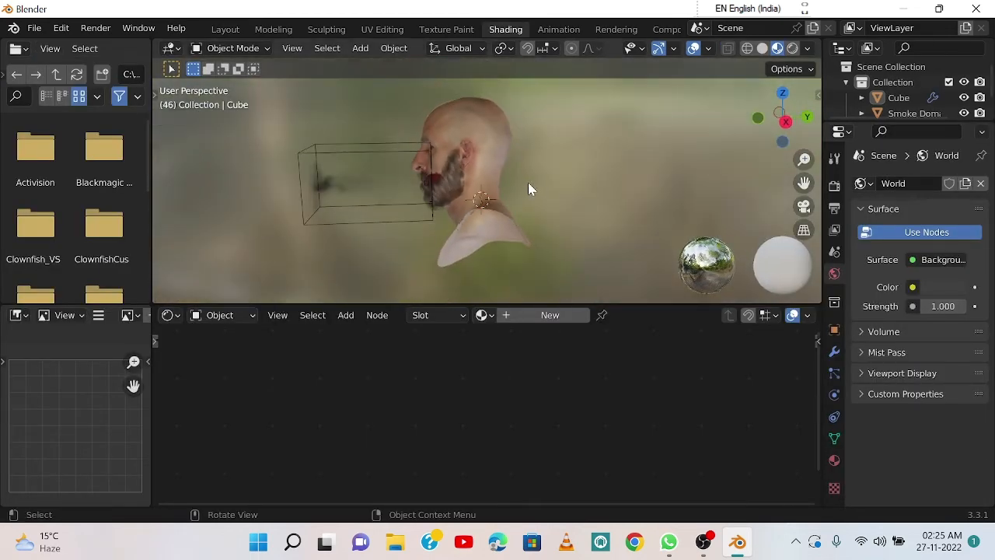
left_click(397, 150)
scroll(688, 395, "down", 3)
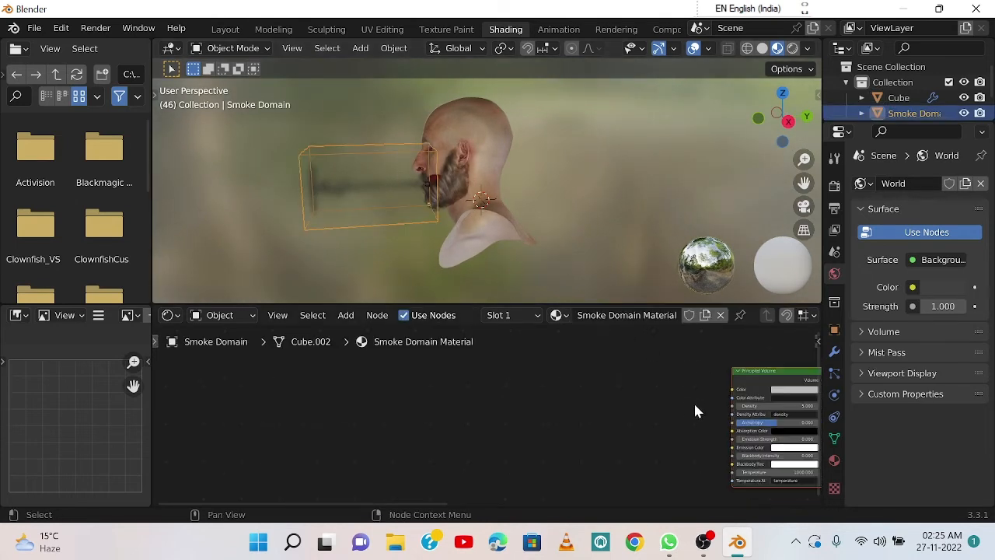
middle_click_drag(664, 394, 470, 422)
scroll(484, 406, "up", 6)
scroll(470, 422, "up", 2)
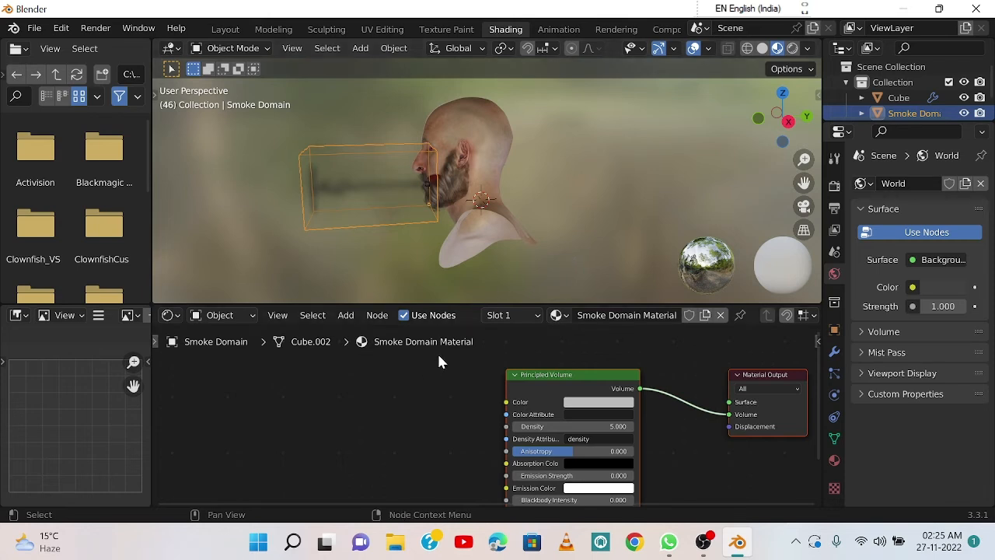
middle_click_drag(420, 392, 417, 383)
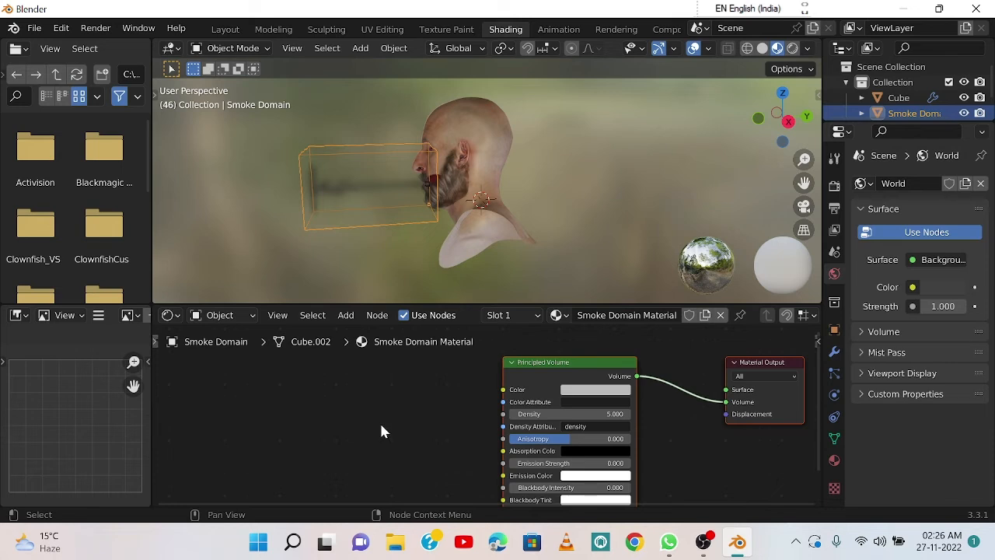
Step: Add a Volume Info node beside the Principled Volume node, on its input side
key("shift+a")
mouse_move(381, 428)
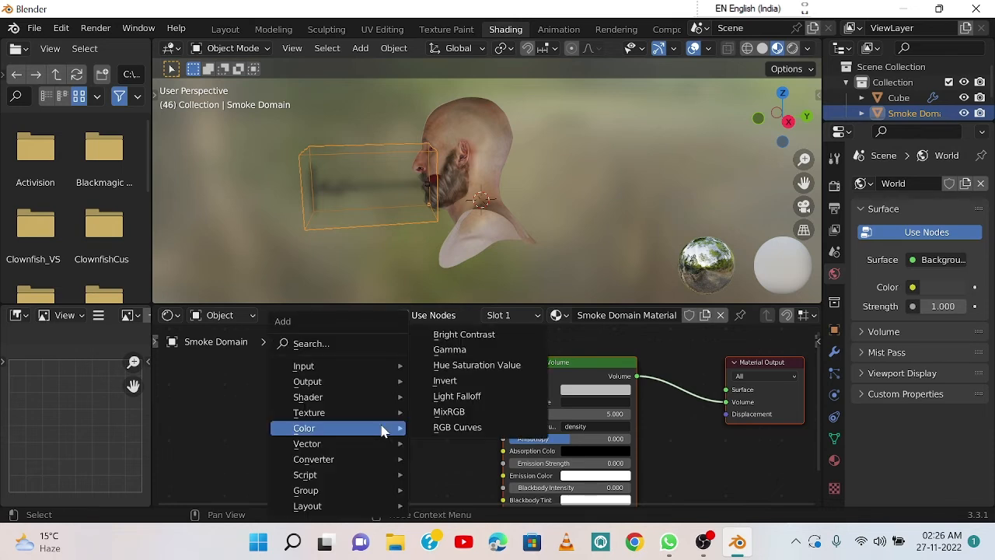
mouse_move(387, 376)
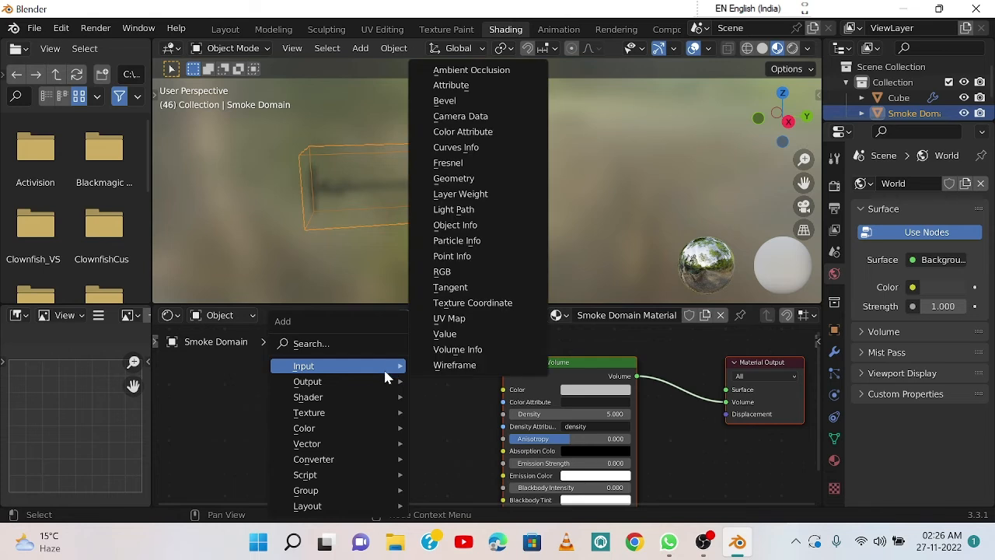
left_click(454, 353)
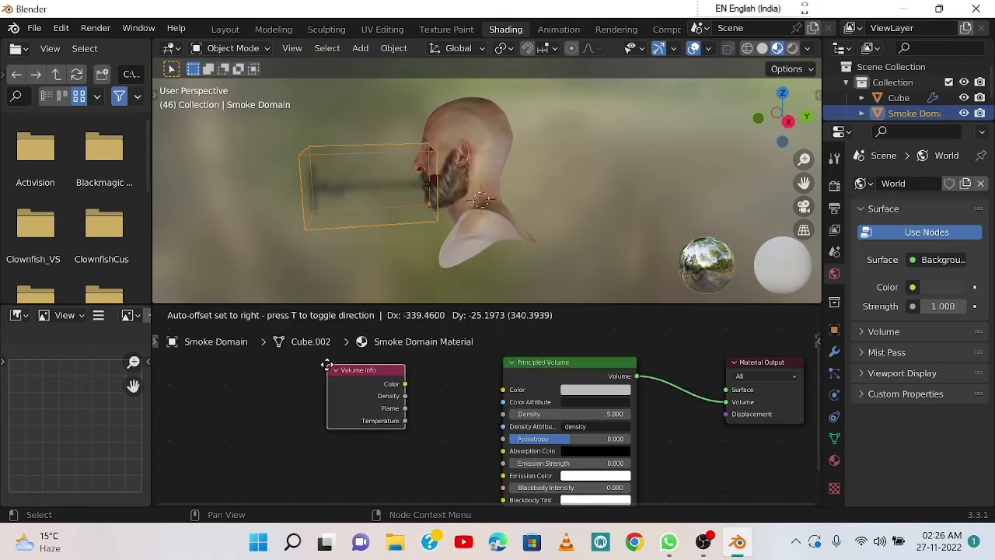
left_click(326, 365)
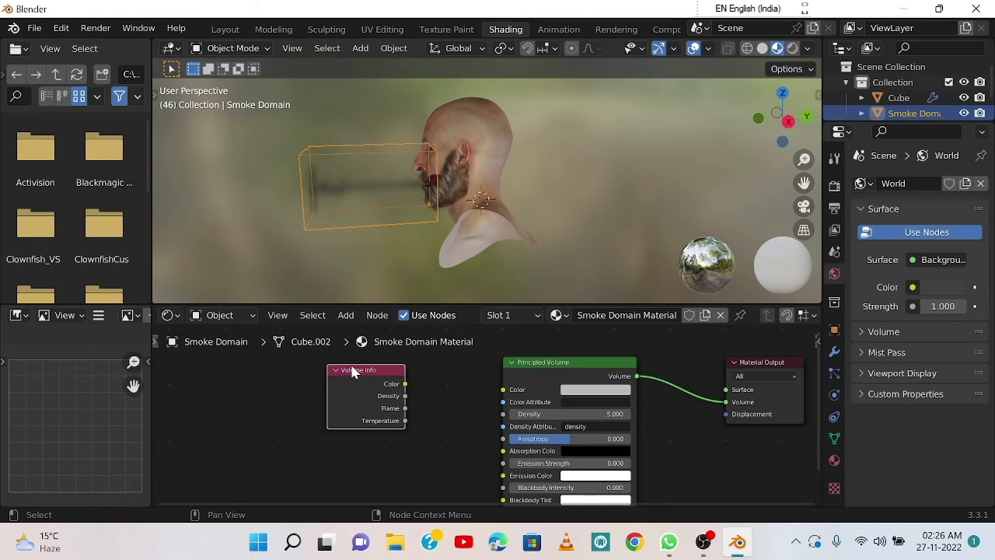
Step: Connect the Volume Info Density output to the Principled Volume Emission Strength input and play the simulation briefly to check the smoke
left_click_drag(405, 395, 503, 413)
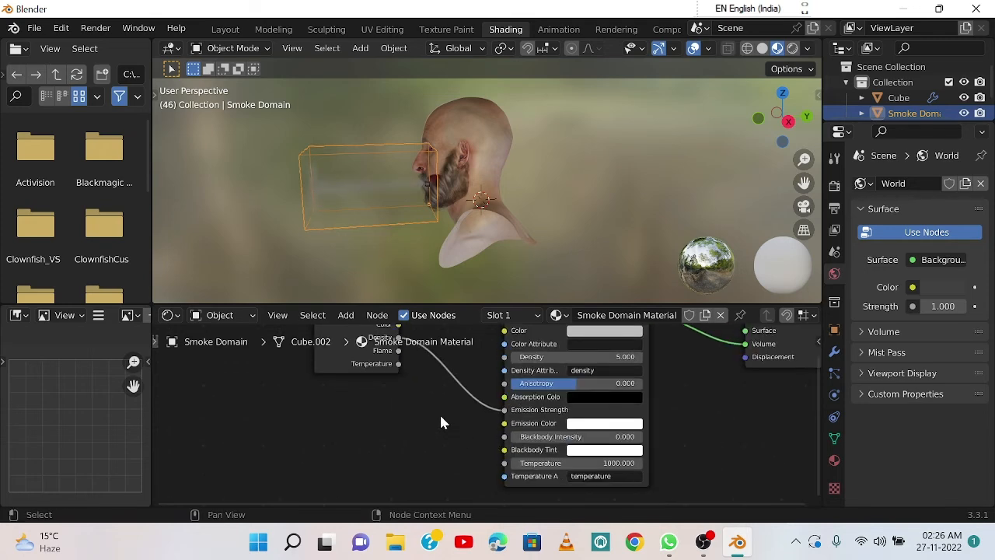
scroll(434, 409, "down", 1)
middle_click_drag(431, 384, 437, 416)
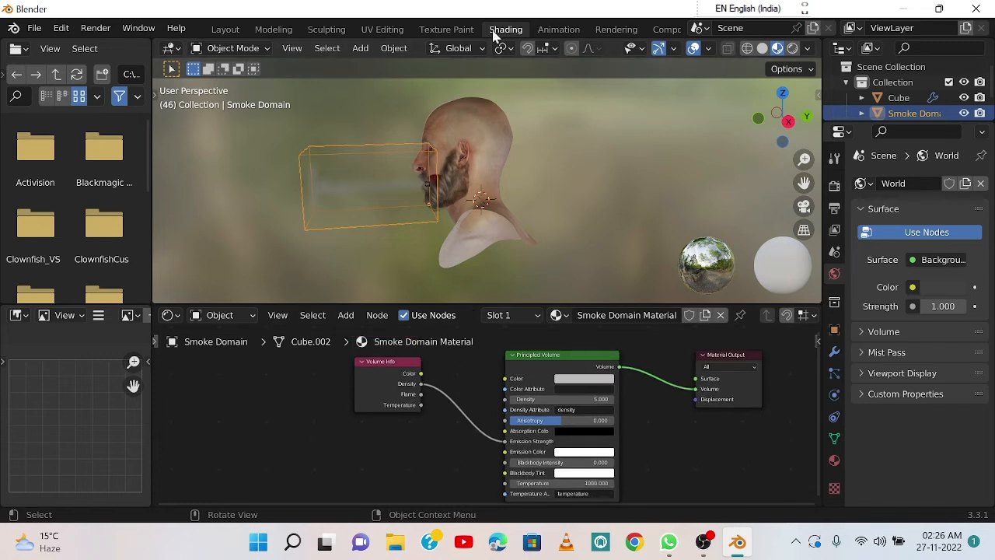
key("space")
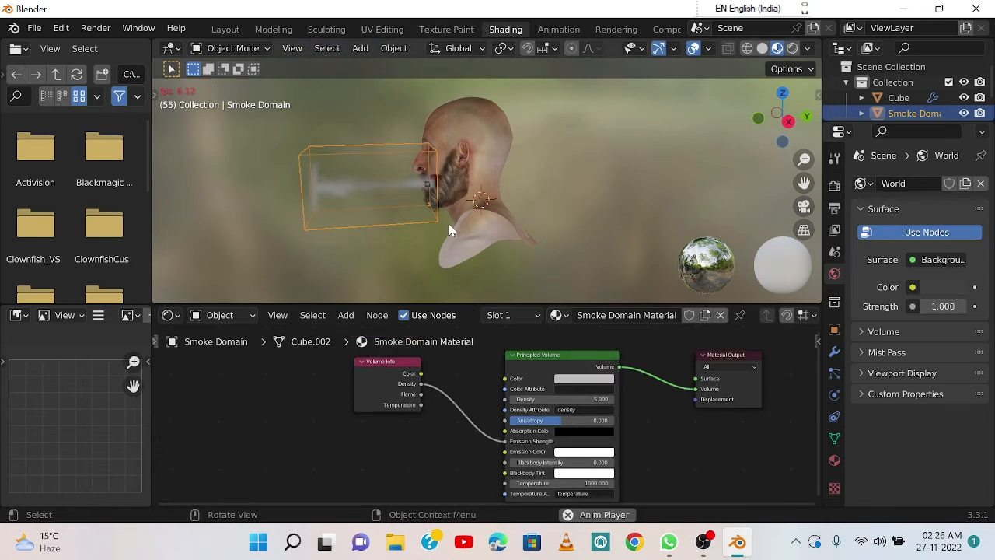
key("space")
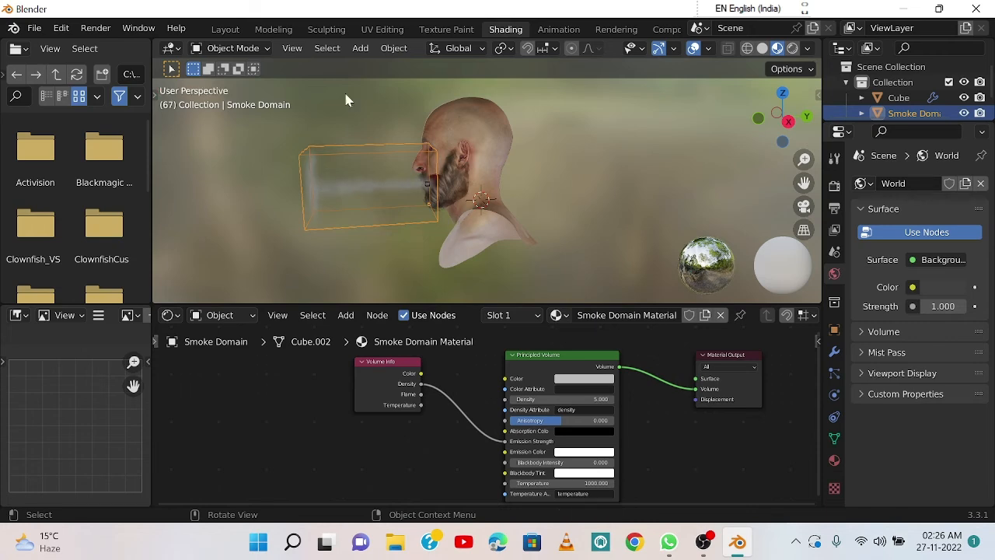
Step: Return to the Layout workspace and replay the smoke simulation from the start of the timeline
left_click(225, 28)
middle_click_drag(483, 251, 497, 264)
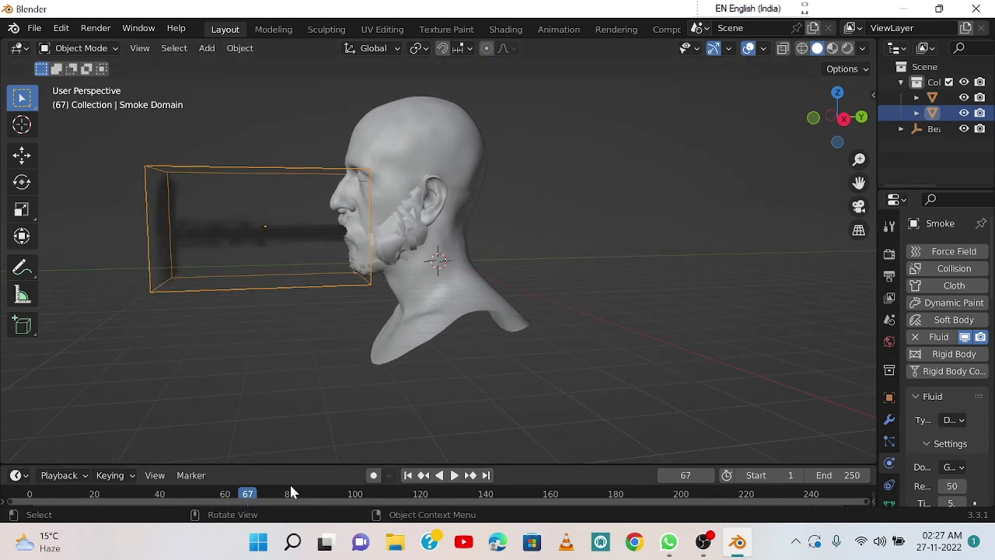
left_click_drag(254, 487, 21, 480)
key("space")
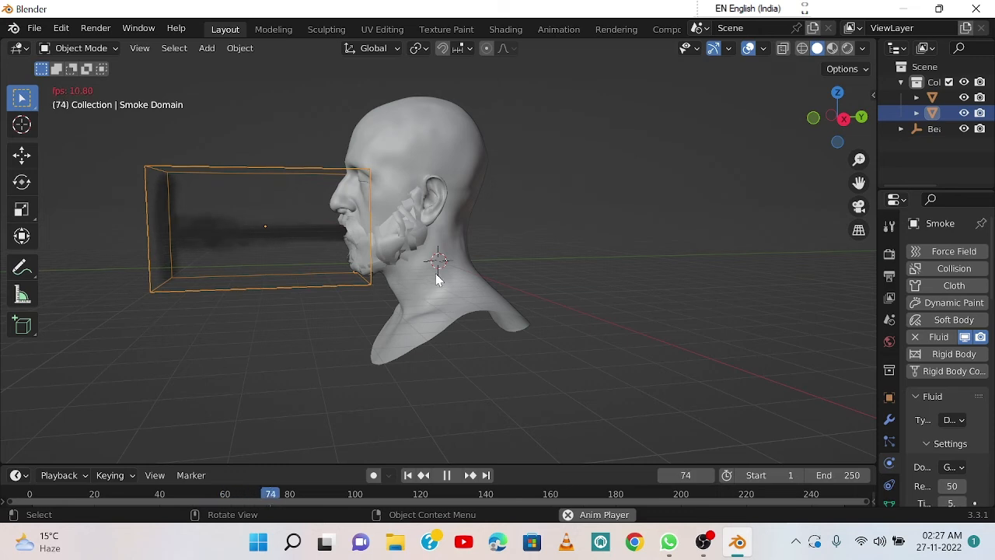
key("space")
Step: Show the viewport in Material Preview shading and replay the simulation from the start to inspect the smoke's new look
left_click(831, 49)
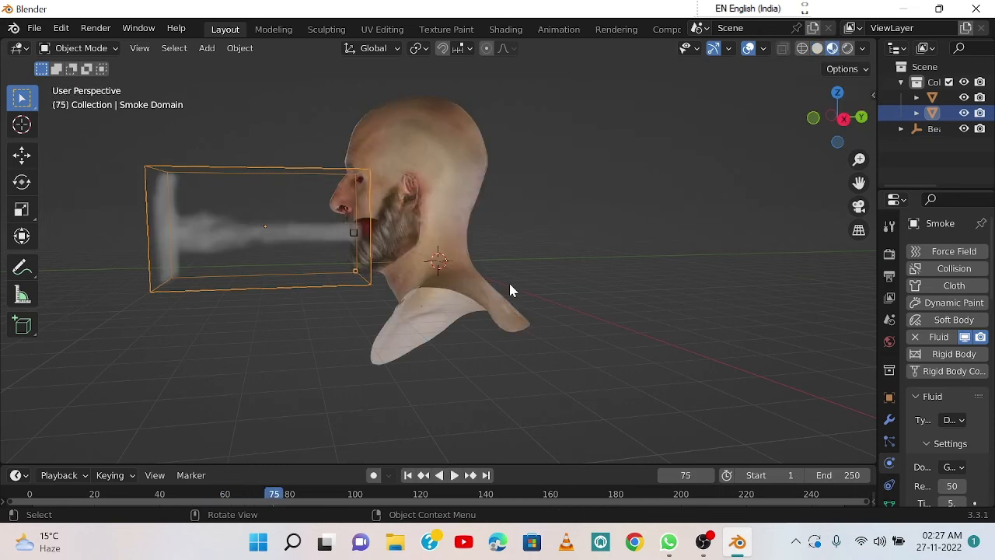
left_click_drag(279, 496, 17, 503)
key("space")
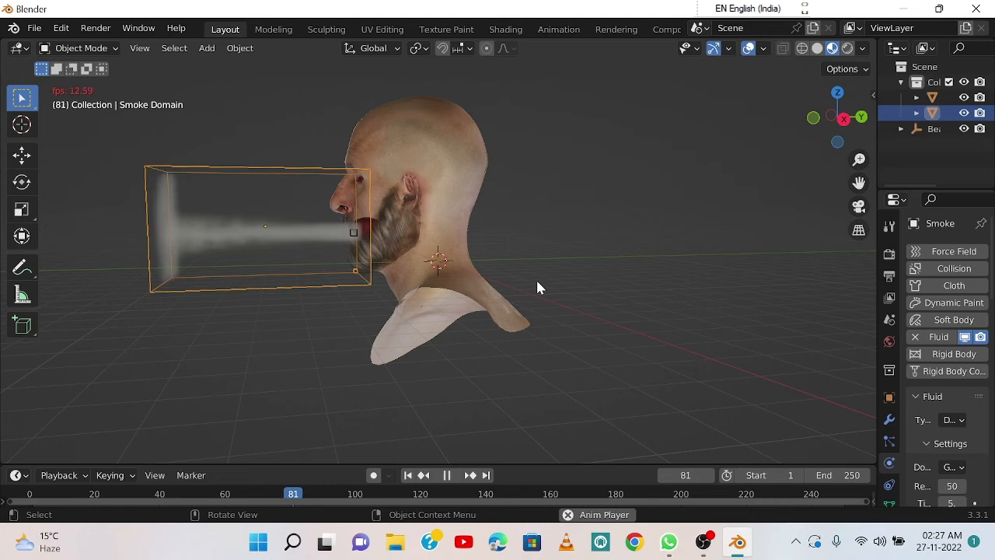
key("space")
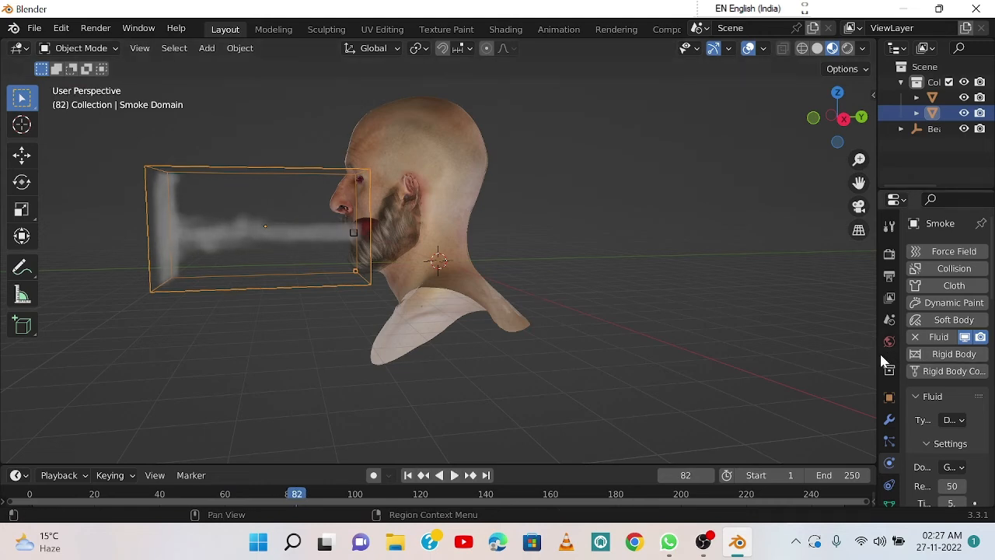
Step: Widen the properties area, set the smoke domain's Time Scale to 4 and replay the simulation from the start
left_click_drag(877, 360, 793, 366)
scroll(860, 389, "down", 6)
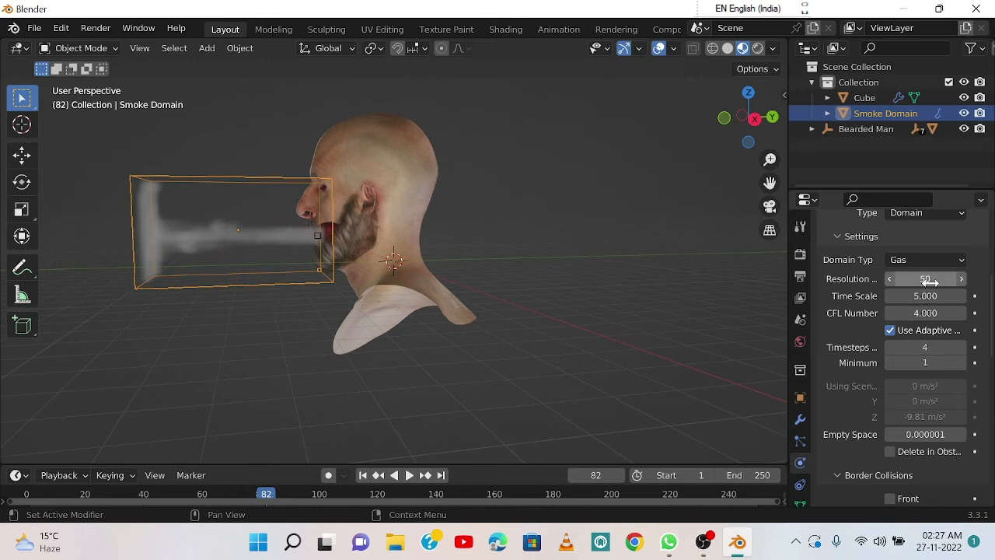
left_click(925, 295)
type("4")
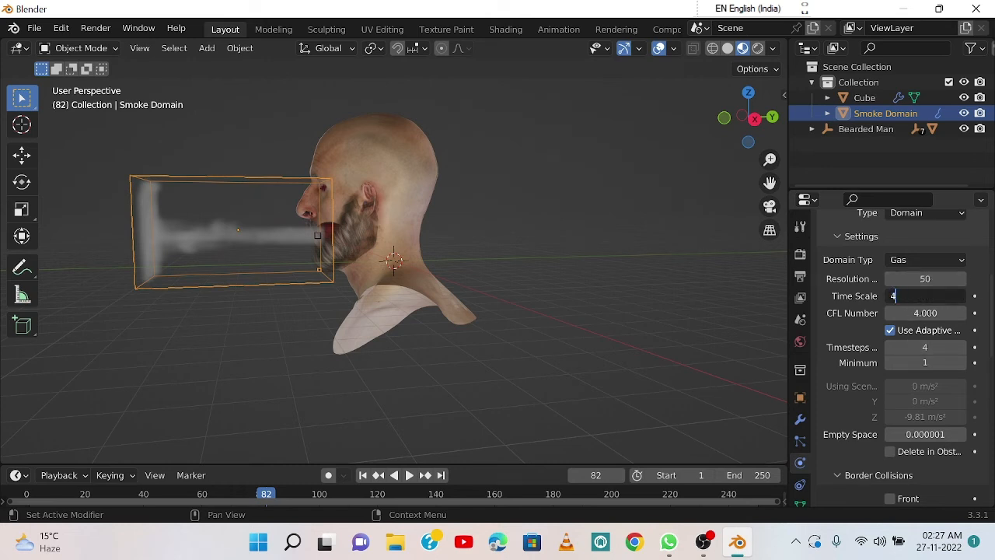
key("Return")
key("space")
key("space")
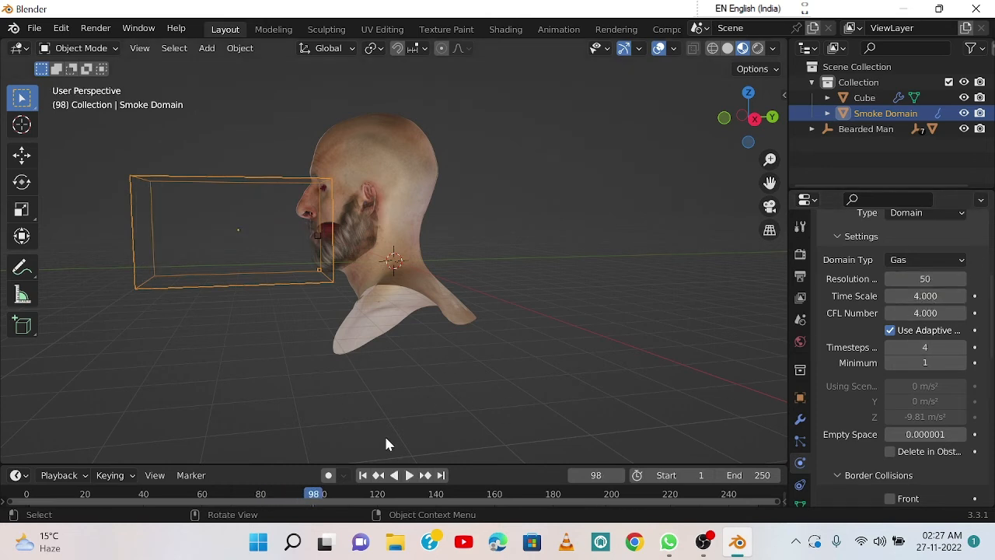
left_click_drag(310, 494, 780, 476)
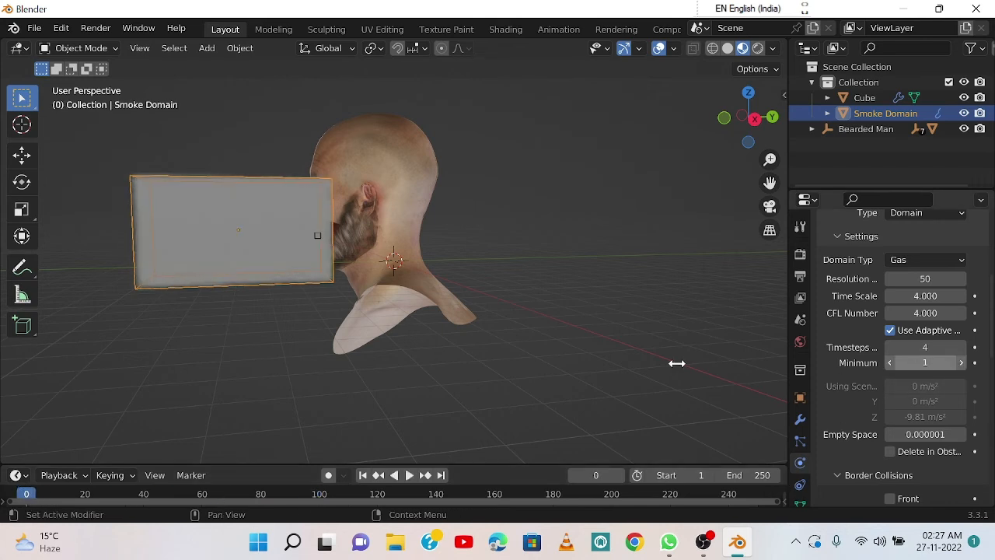
key("space")
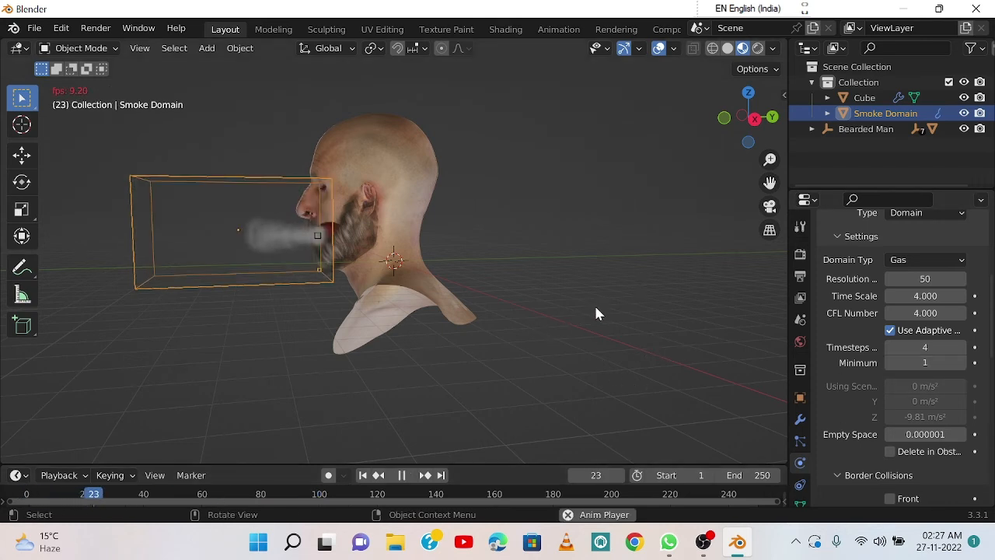
key("space")
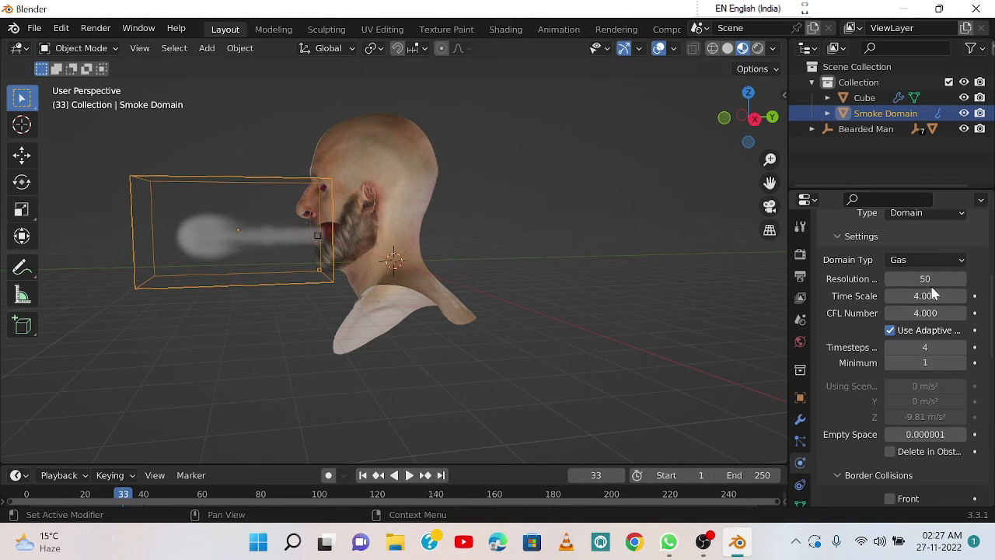
Step: Set the smoke domain's Time Scale to 7 and replay the simulation to check the faster smoke
left_click(925, 296)
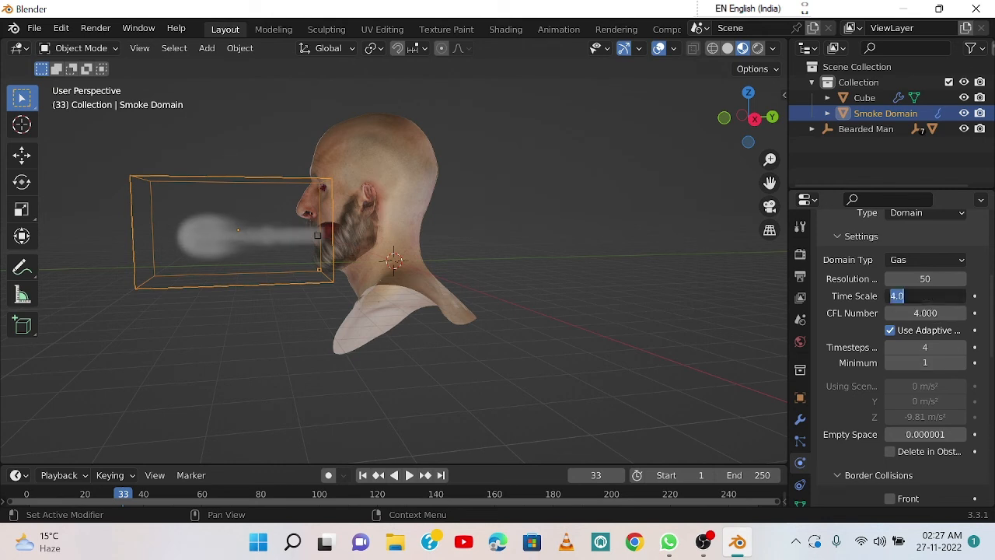
type("7")
key("Return")
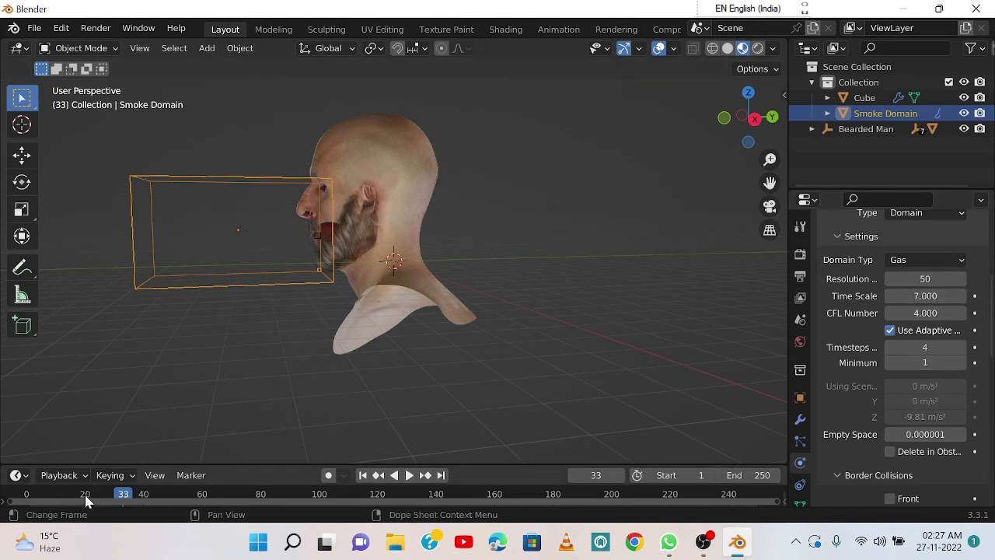
key("shift+Left")
key("space")
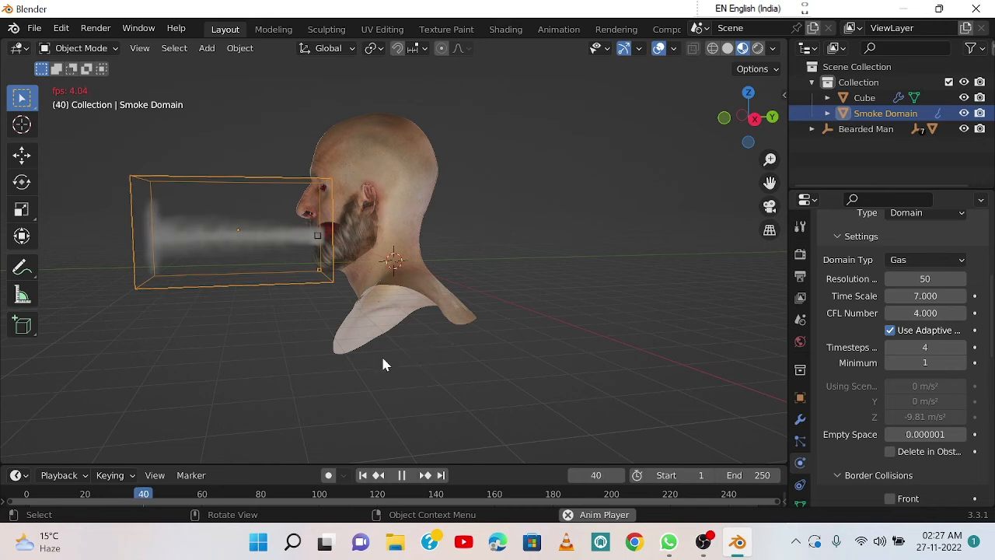
mouse_move(392, 355)
middle_mouse_down()
mouse_move(542, 356)
mouse_move(370, 374)
mouse_move(366, 354)
mouse_move(384, 352)
middle_mouse_up()
key("space")
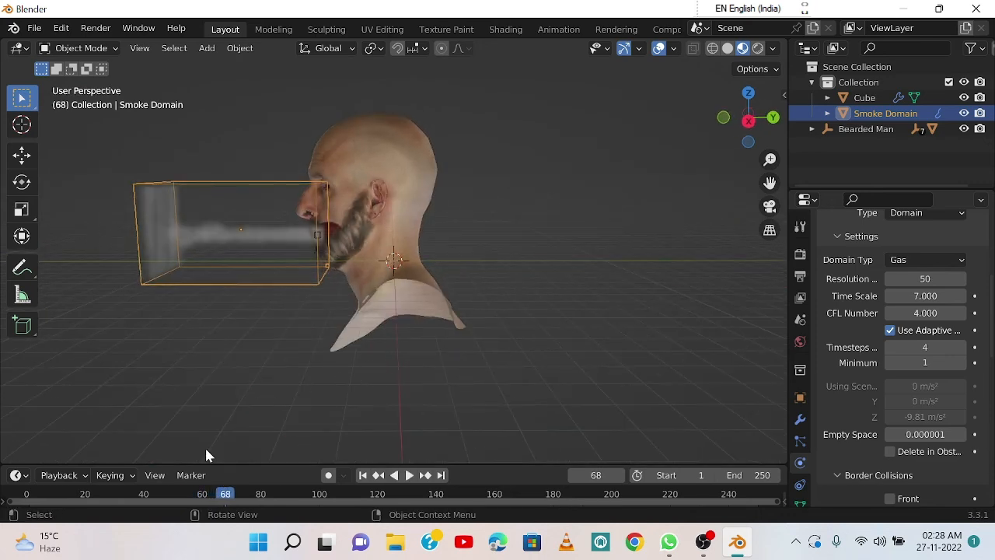
Step: Rewind the timeline and play the simulation again to examine the smoke stream from a slightly different angle
left_click_drag(225, 494, 28, 494)
key("space")
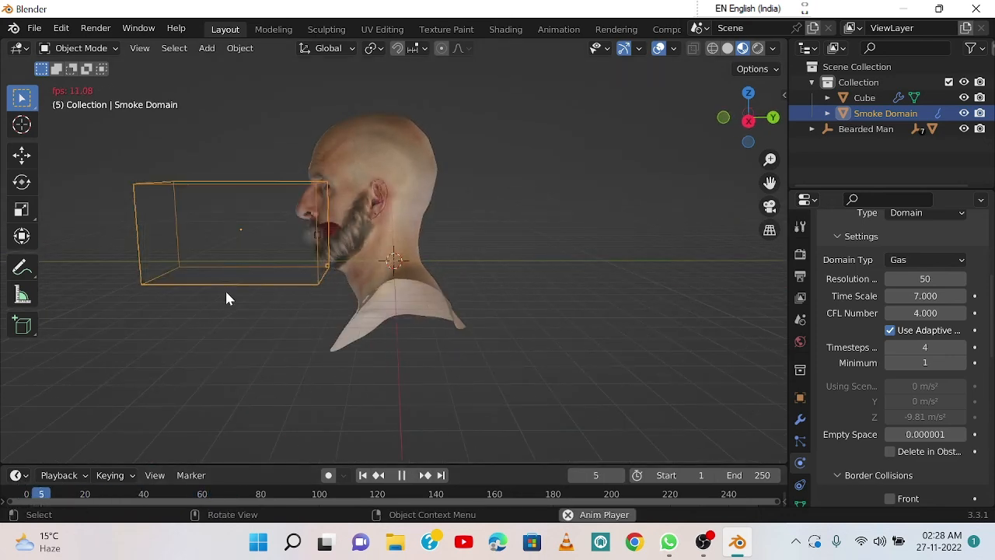
middle_click_drag(308, 292, 327, 286)
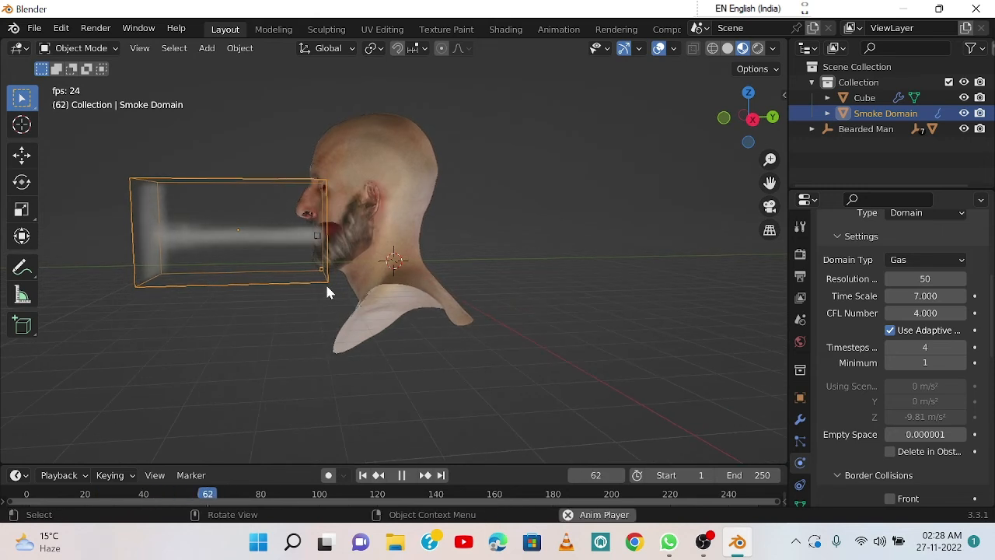
key("space")
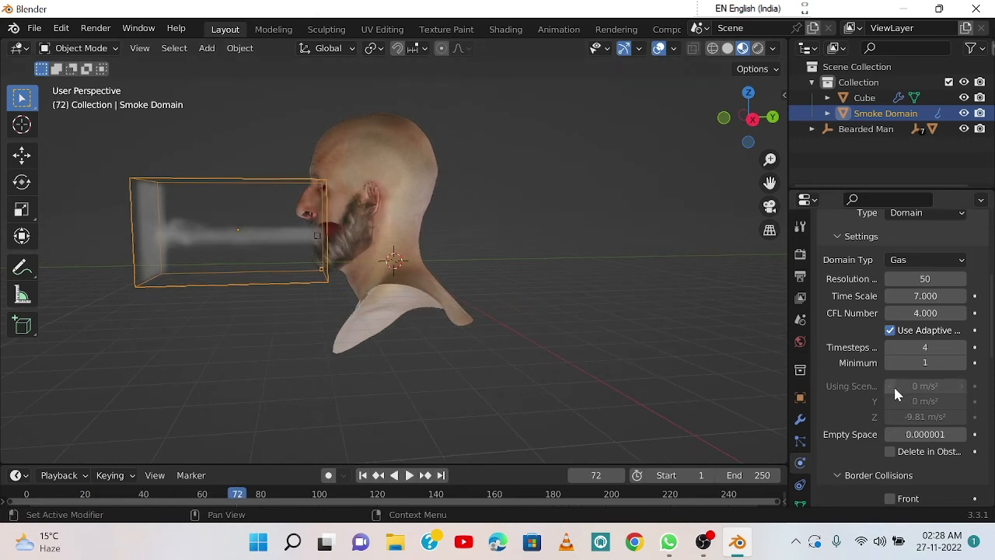
Step: Set the smoke domain's maximum Timesteps to 1 and replay the simulation from the start to check the smoke
left_click(917, 349)
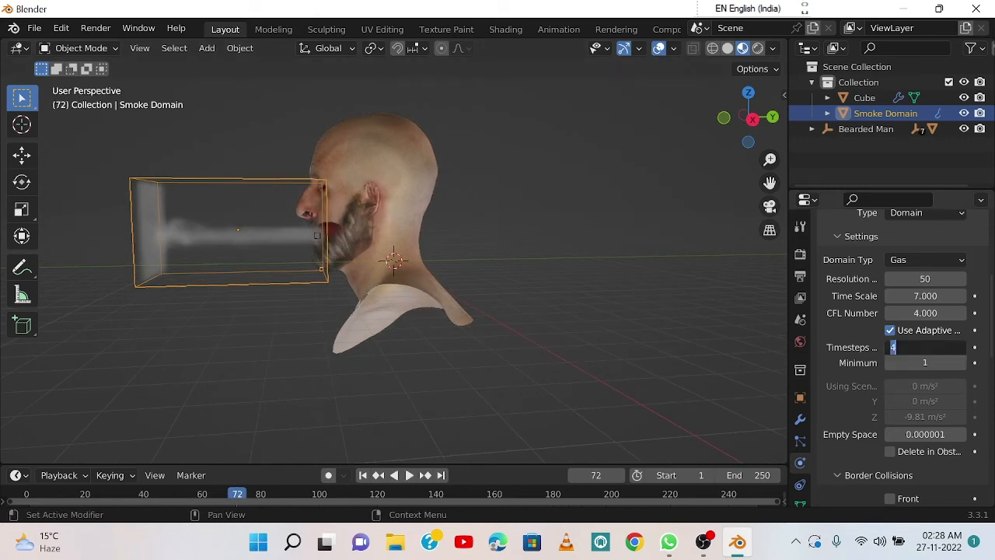
type("1")
key("Return")
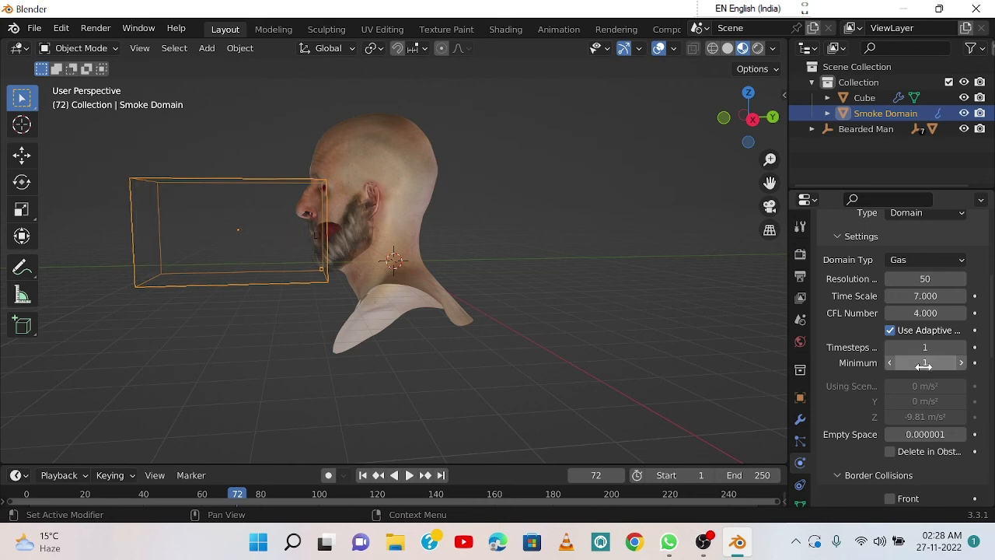
left_click_drag(247, 490, 27, 493)
key("space")
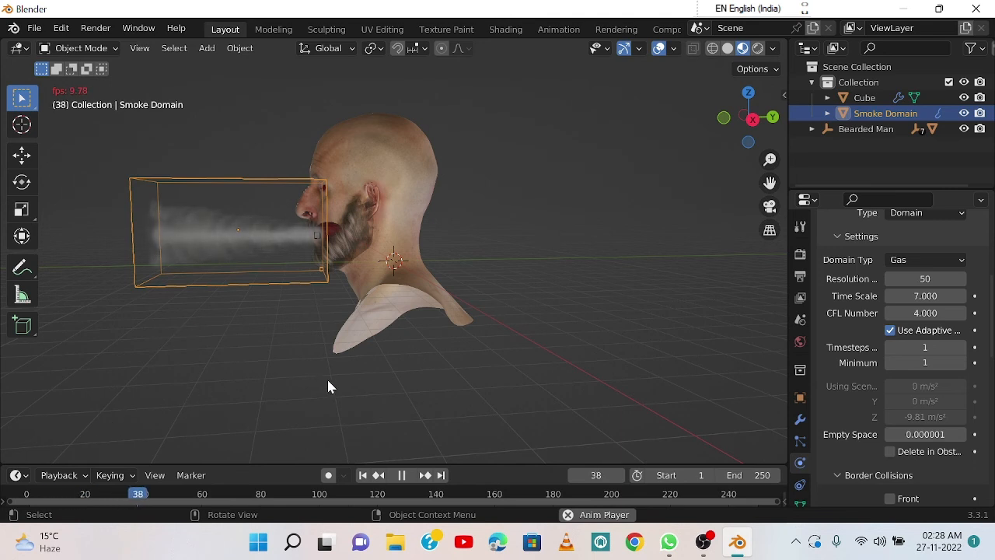
scroll(902, 420, "down", 7)
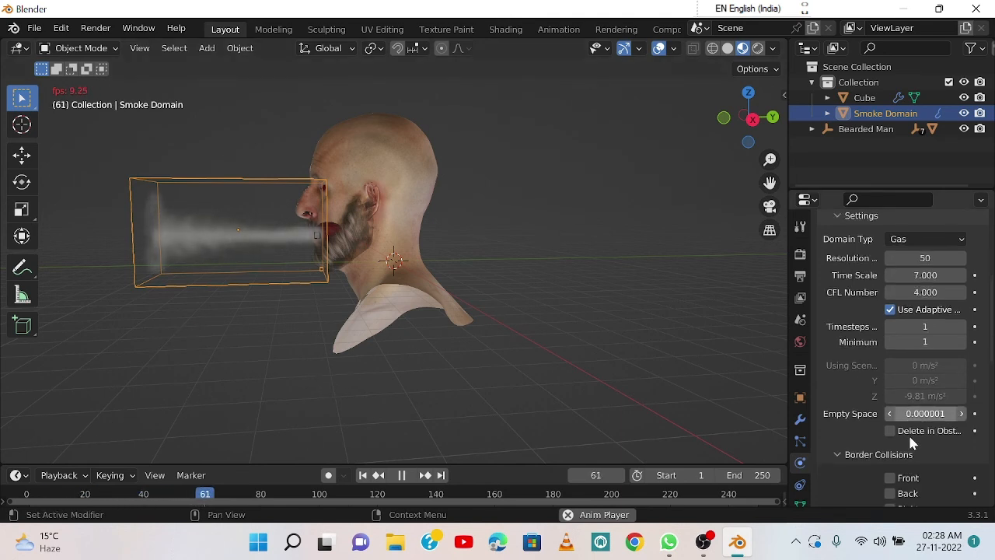
scroll(894, 424, "down", 5)
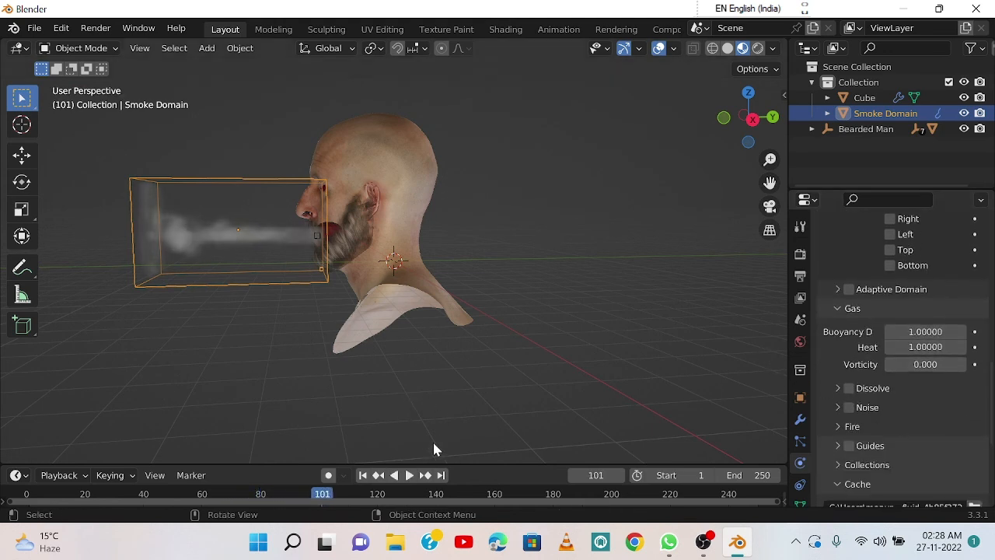
Step: Rewind the timeline to frame 5 and show the bust and smoke in Material Preview shading
left_click_drag(322, 495, 39, 515)
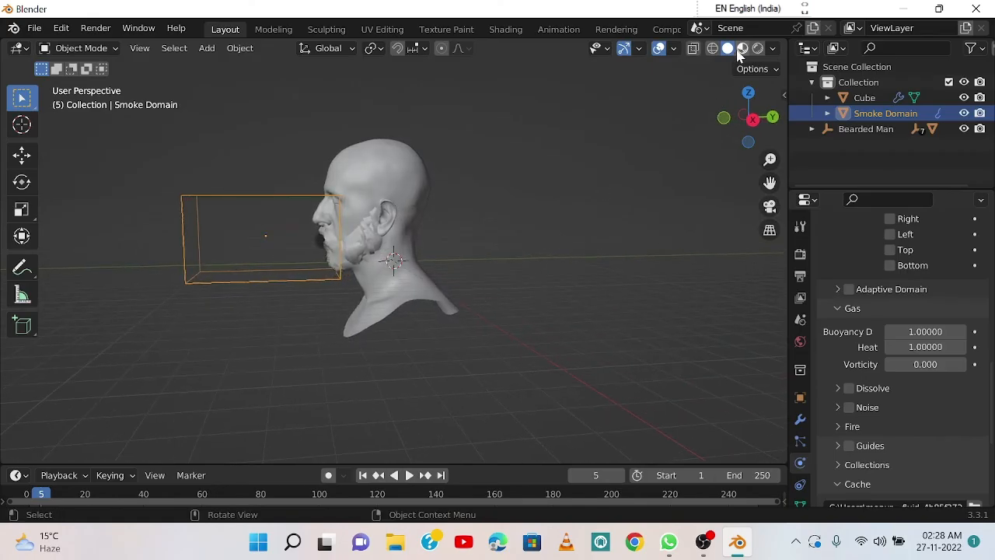
left_click(743, 49)
mouse_move(459, 308)
middle_mouse_down()
mouse_move(471, 300)
mouse_move(461, 314)
middle_mouse_up()
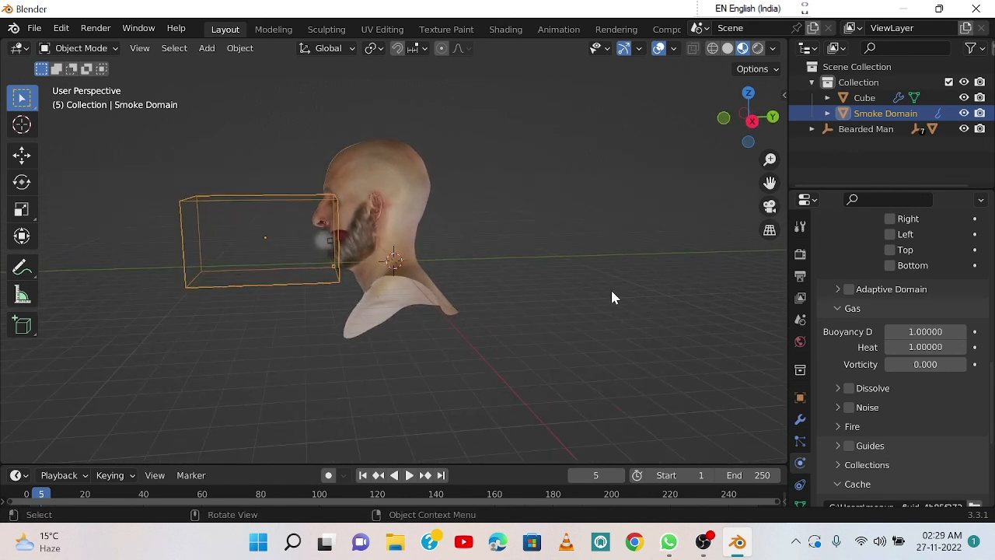
left_click(704, 542)
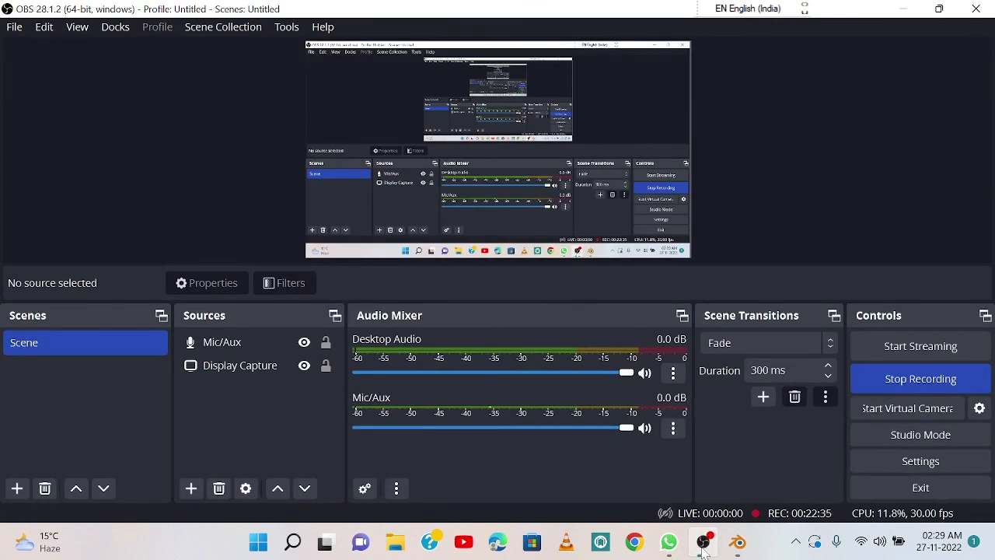
left_click(704, 544)
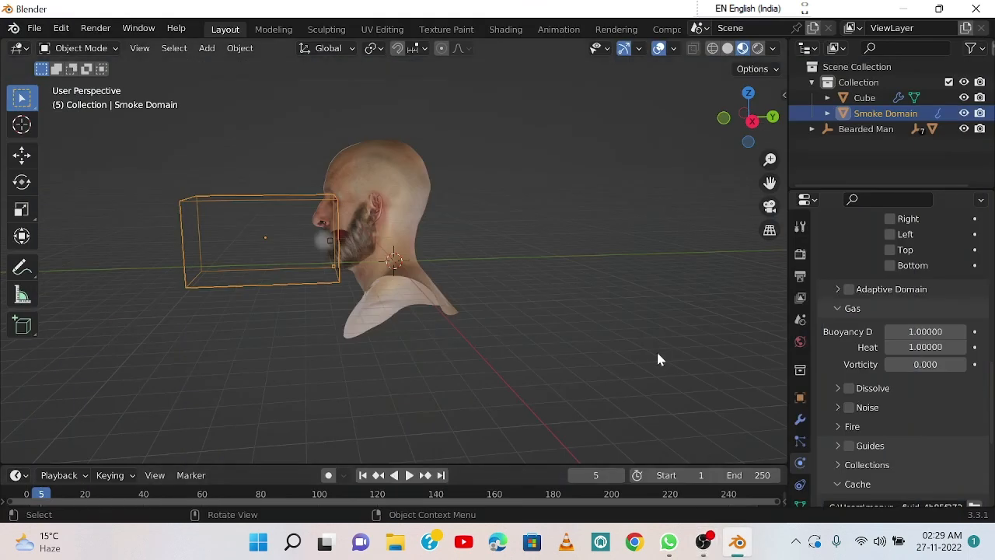